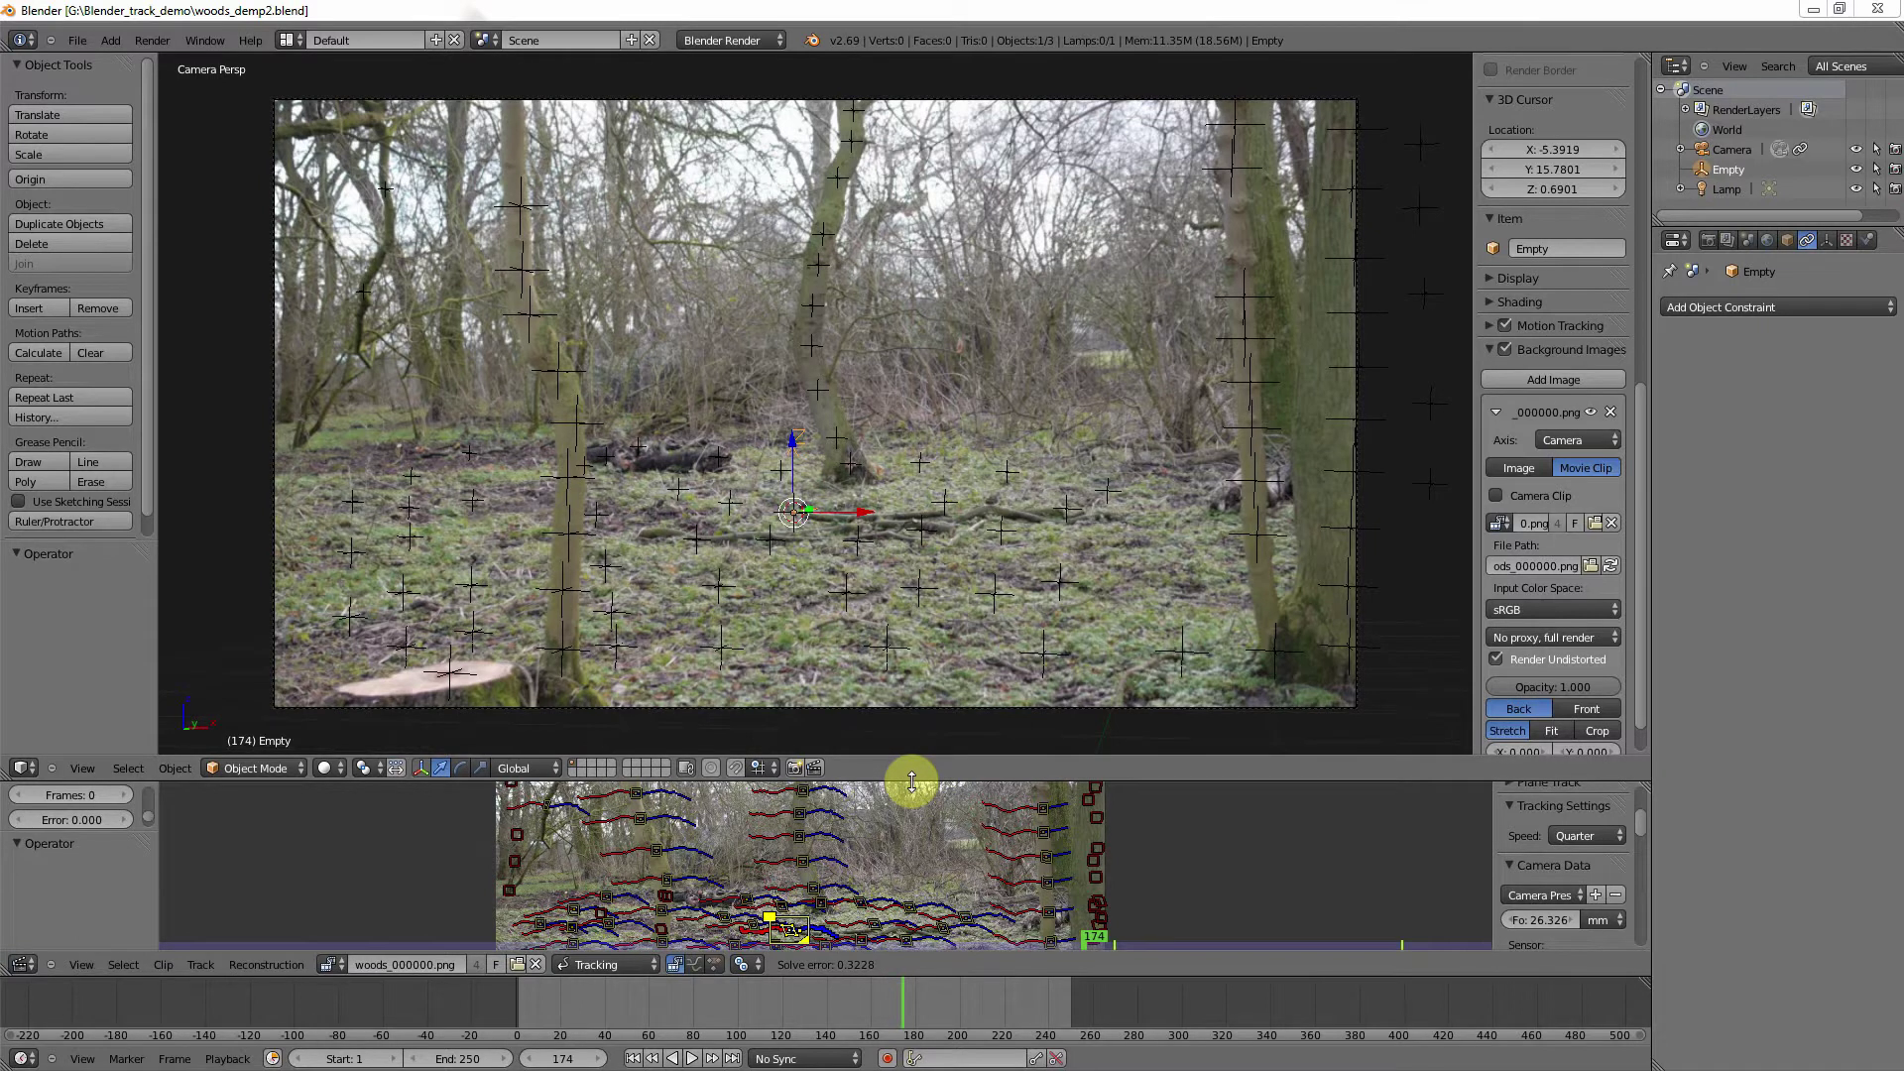
- Enlarge the 3D view over the clip editor and show the Render settings to confirm 25 fps
{"action": "left_click_drag", "start_coordinate": [912, 781], "coordinate": [919, 476]}
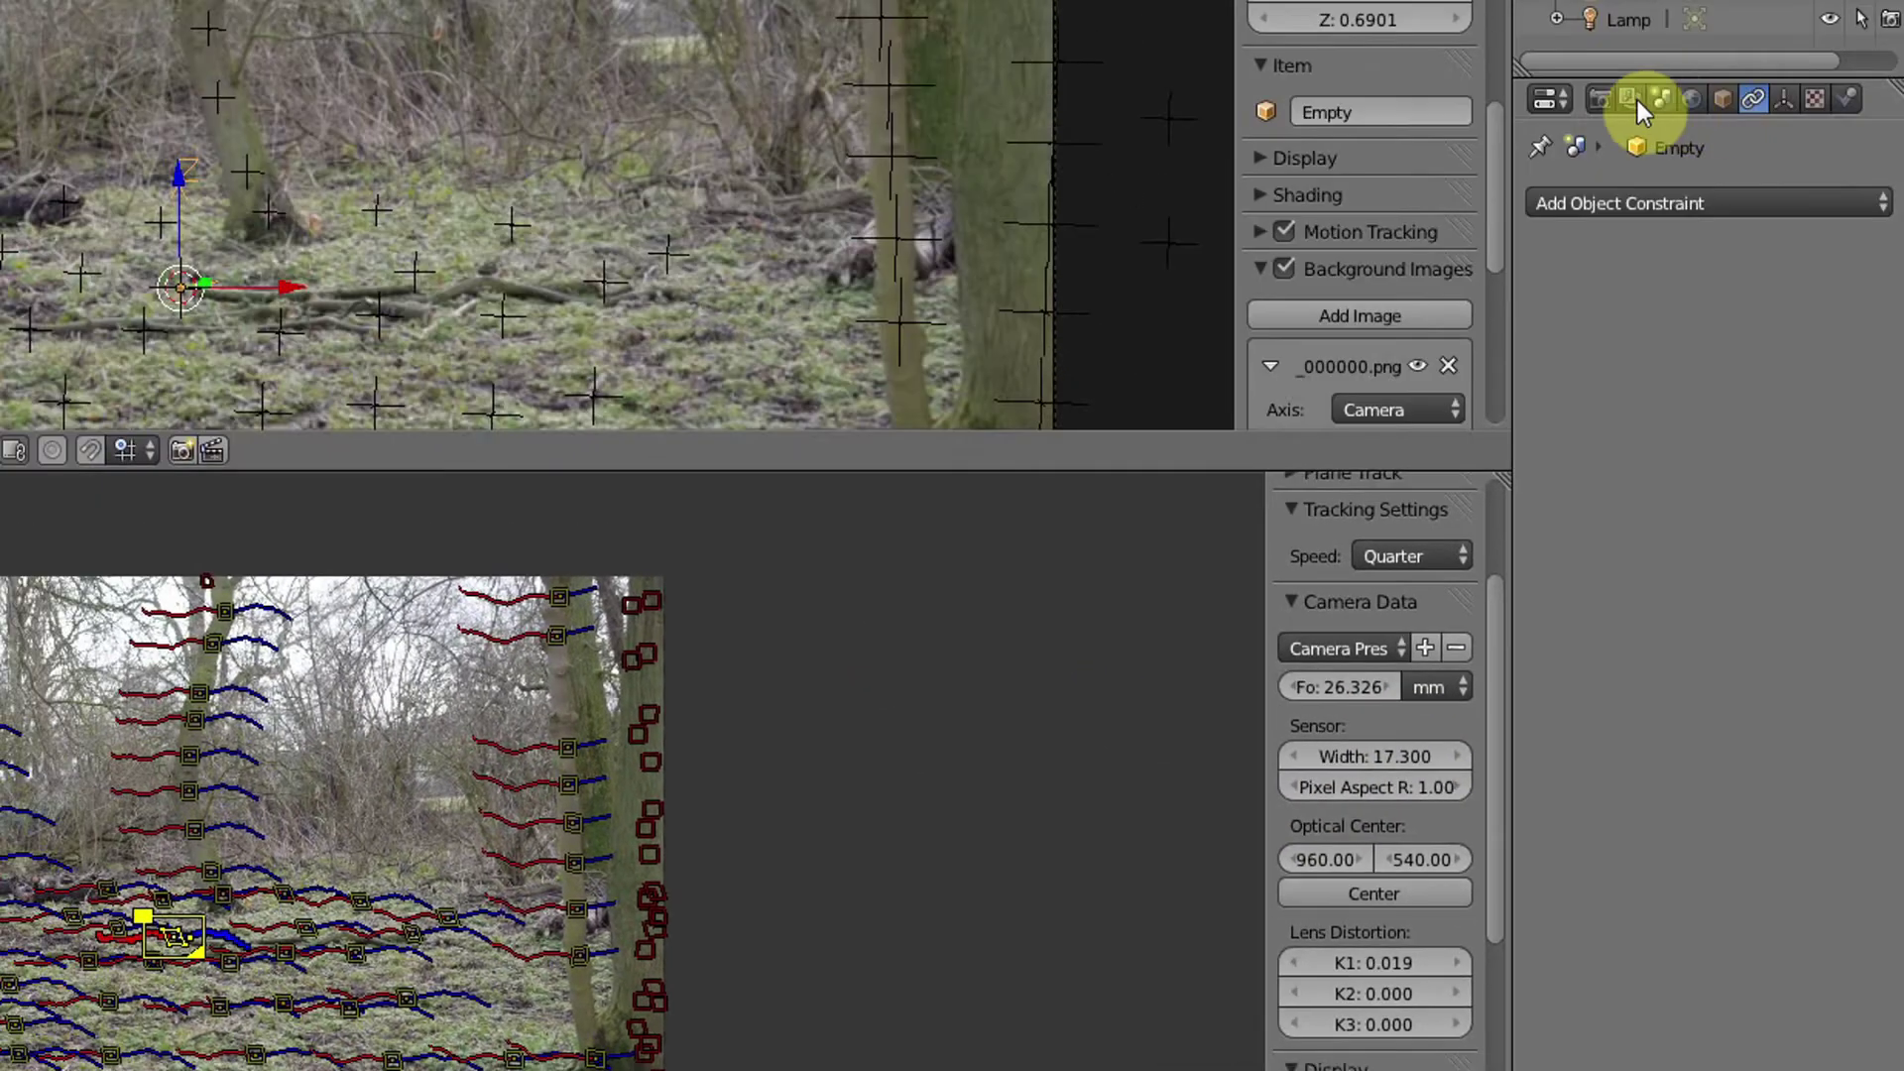
{"action": "left_click", "coordinate": [1601, 99]}
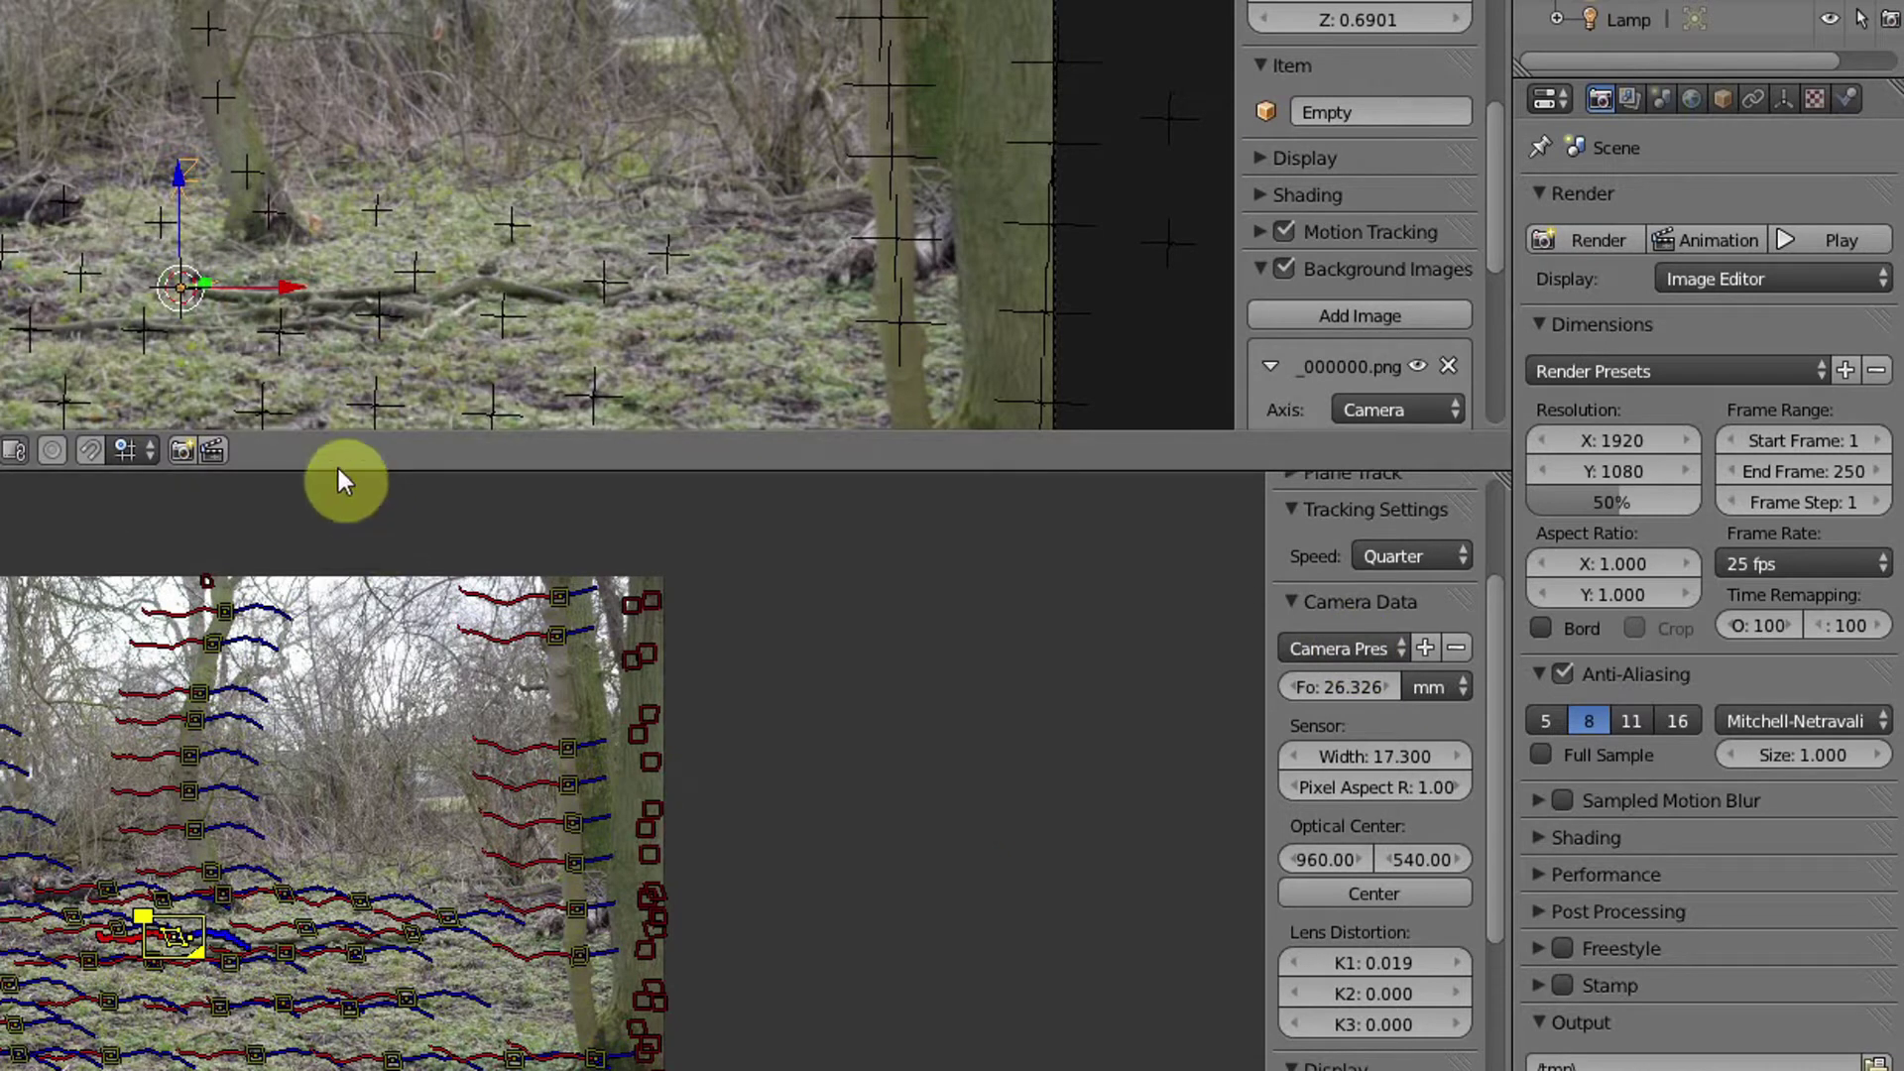
{"action": "left_click_drag", "start_coordinate": [337, 468], "coordinate": [324, 668]}
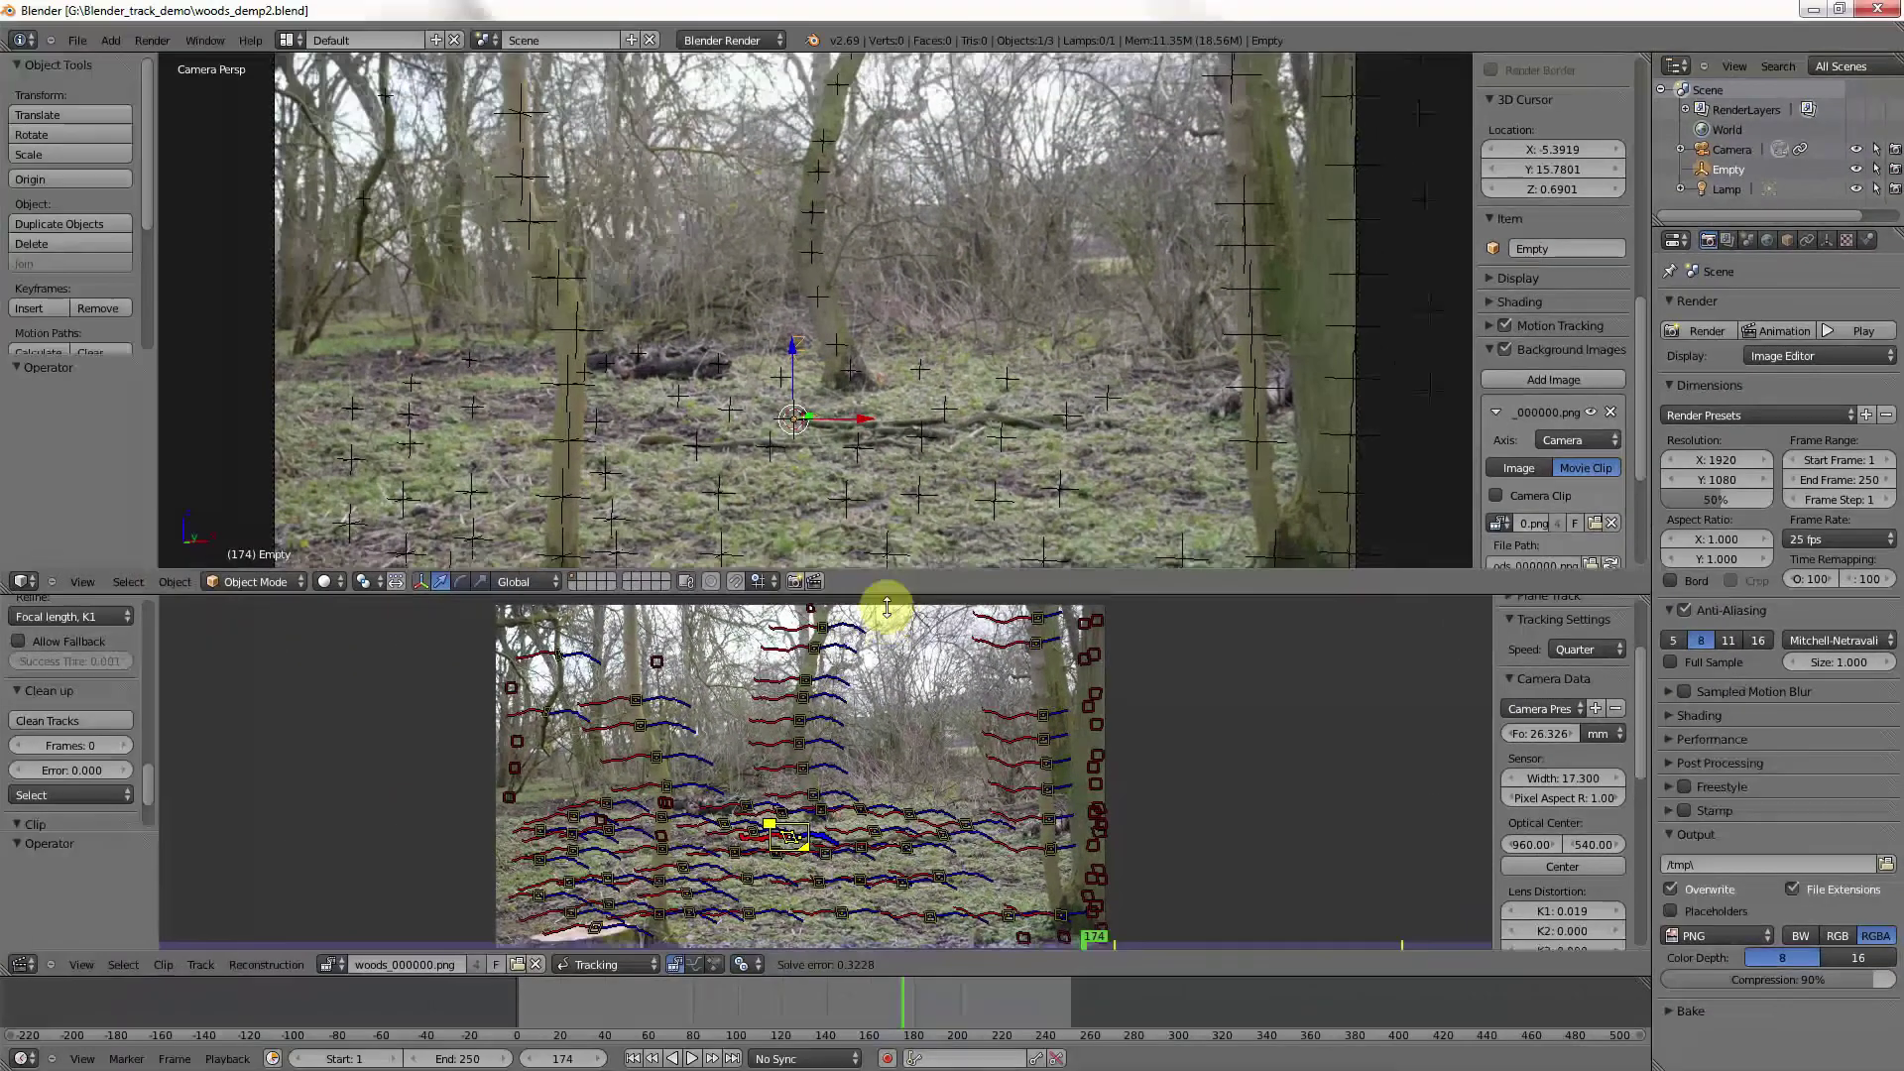
{"action": "left_click_drag", "start_coordinate": [886, 607], "coordinate": [884, 637]}
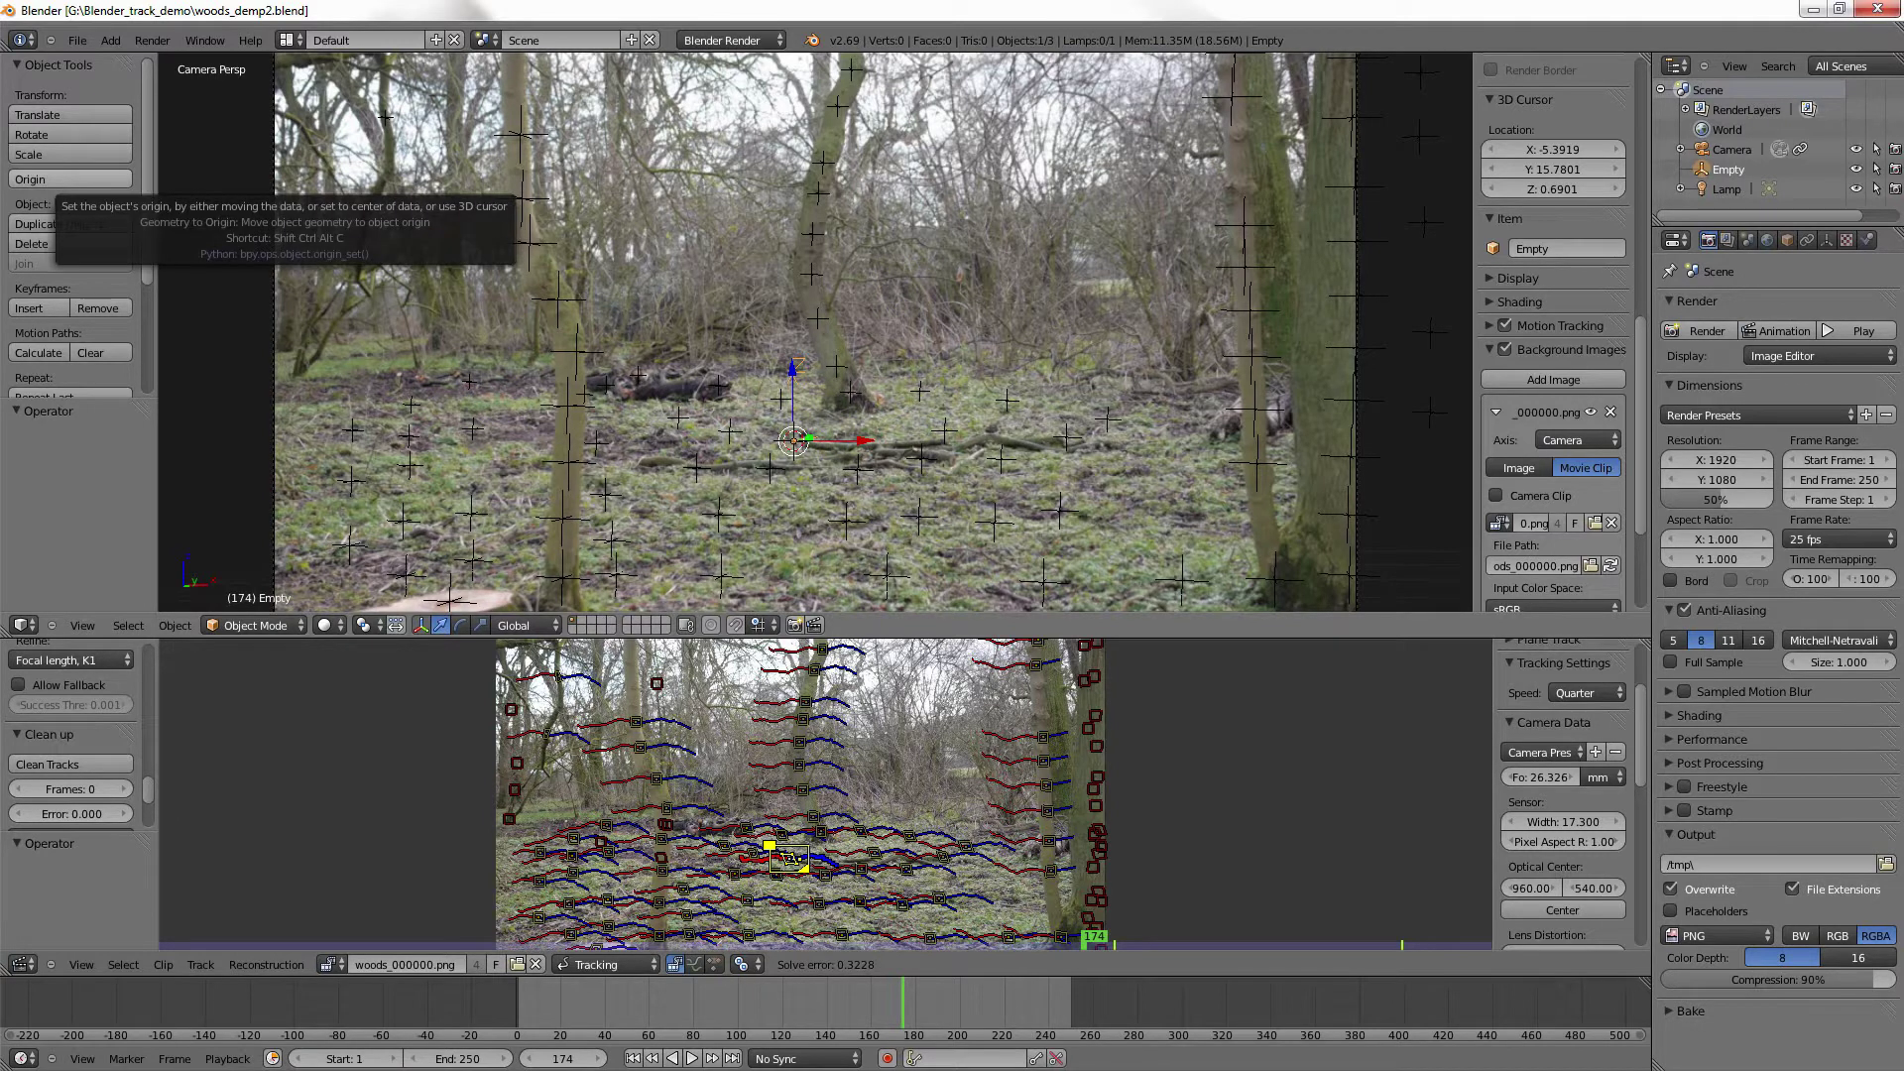
- Read the HitFilm forum thread in Chrome and follow its Google Drive link to the export script
{"action": "key", "text": "alt+Tab"}
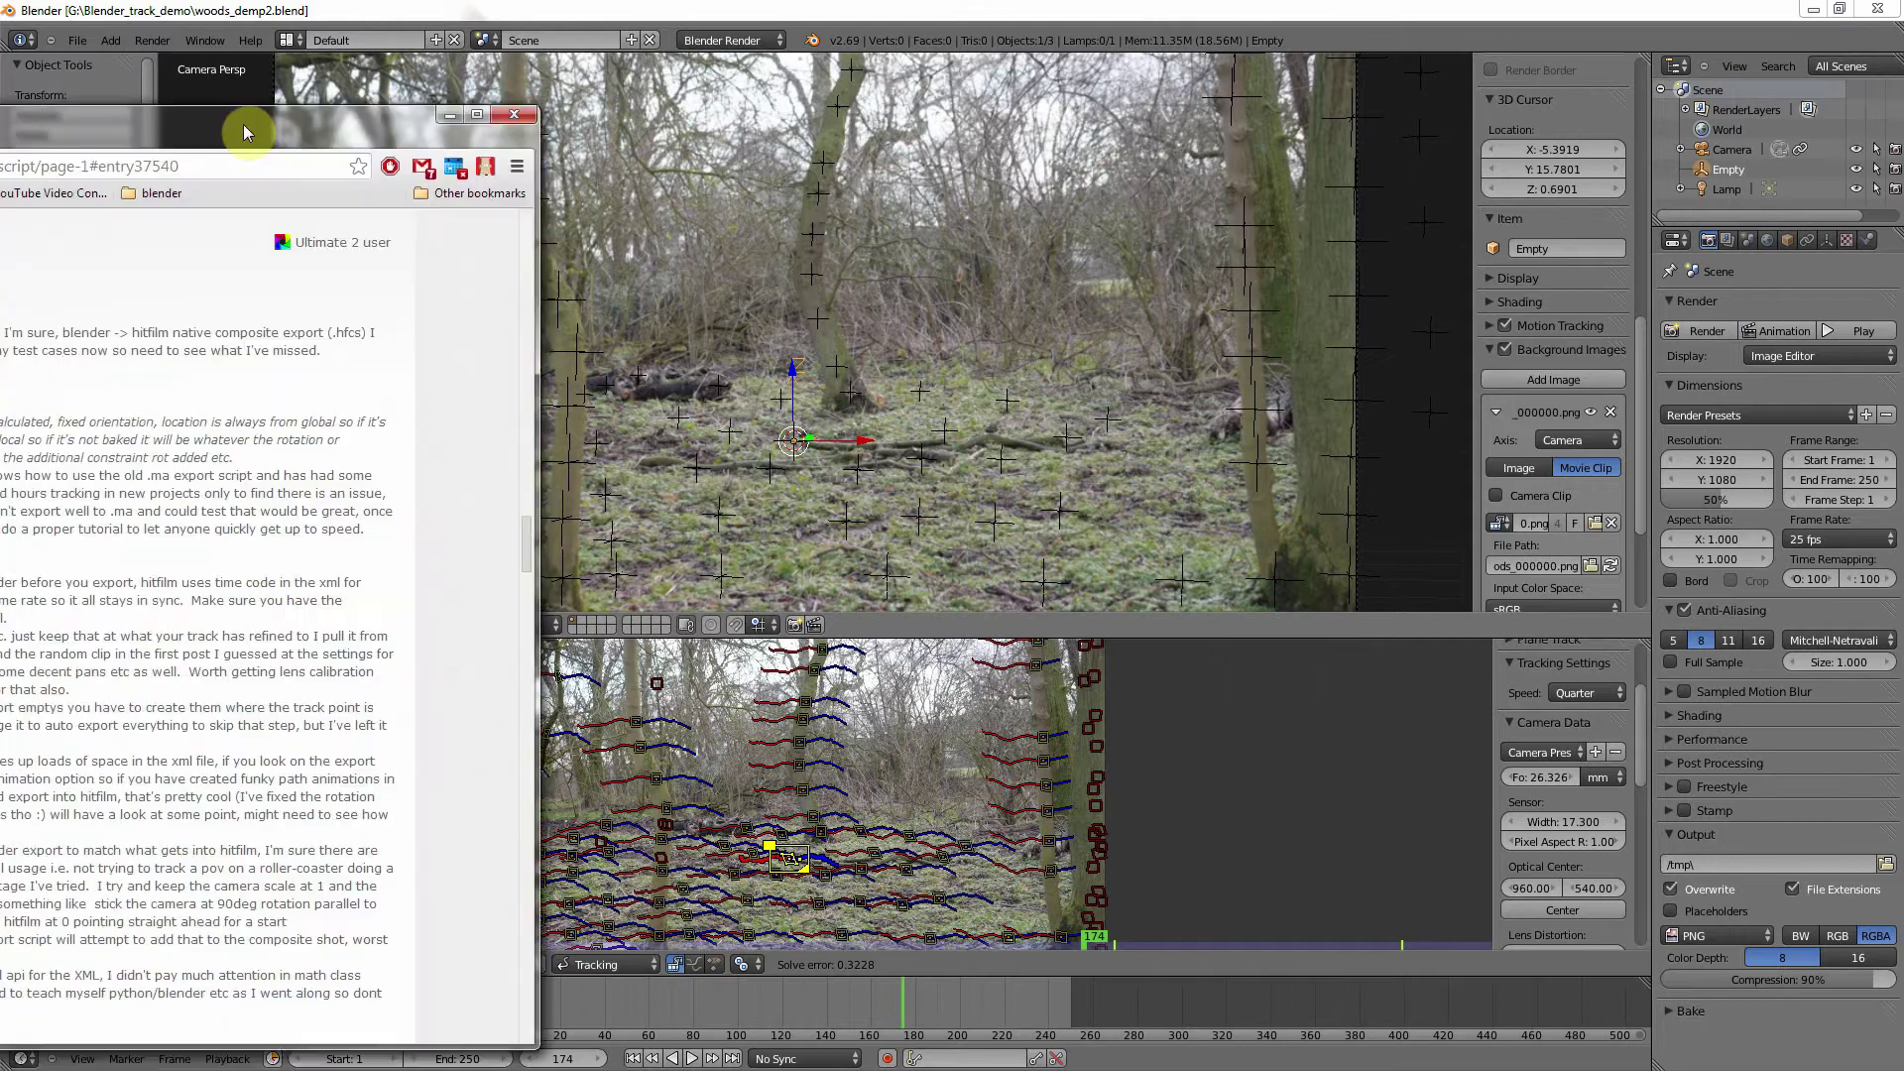
{"action": "left_click", "coordinate": [723, 93]}
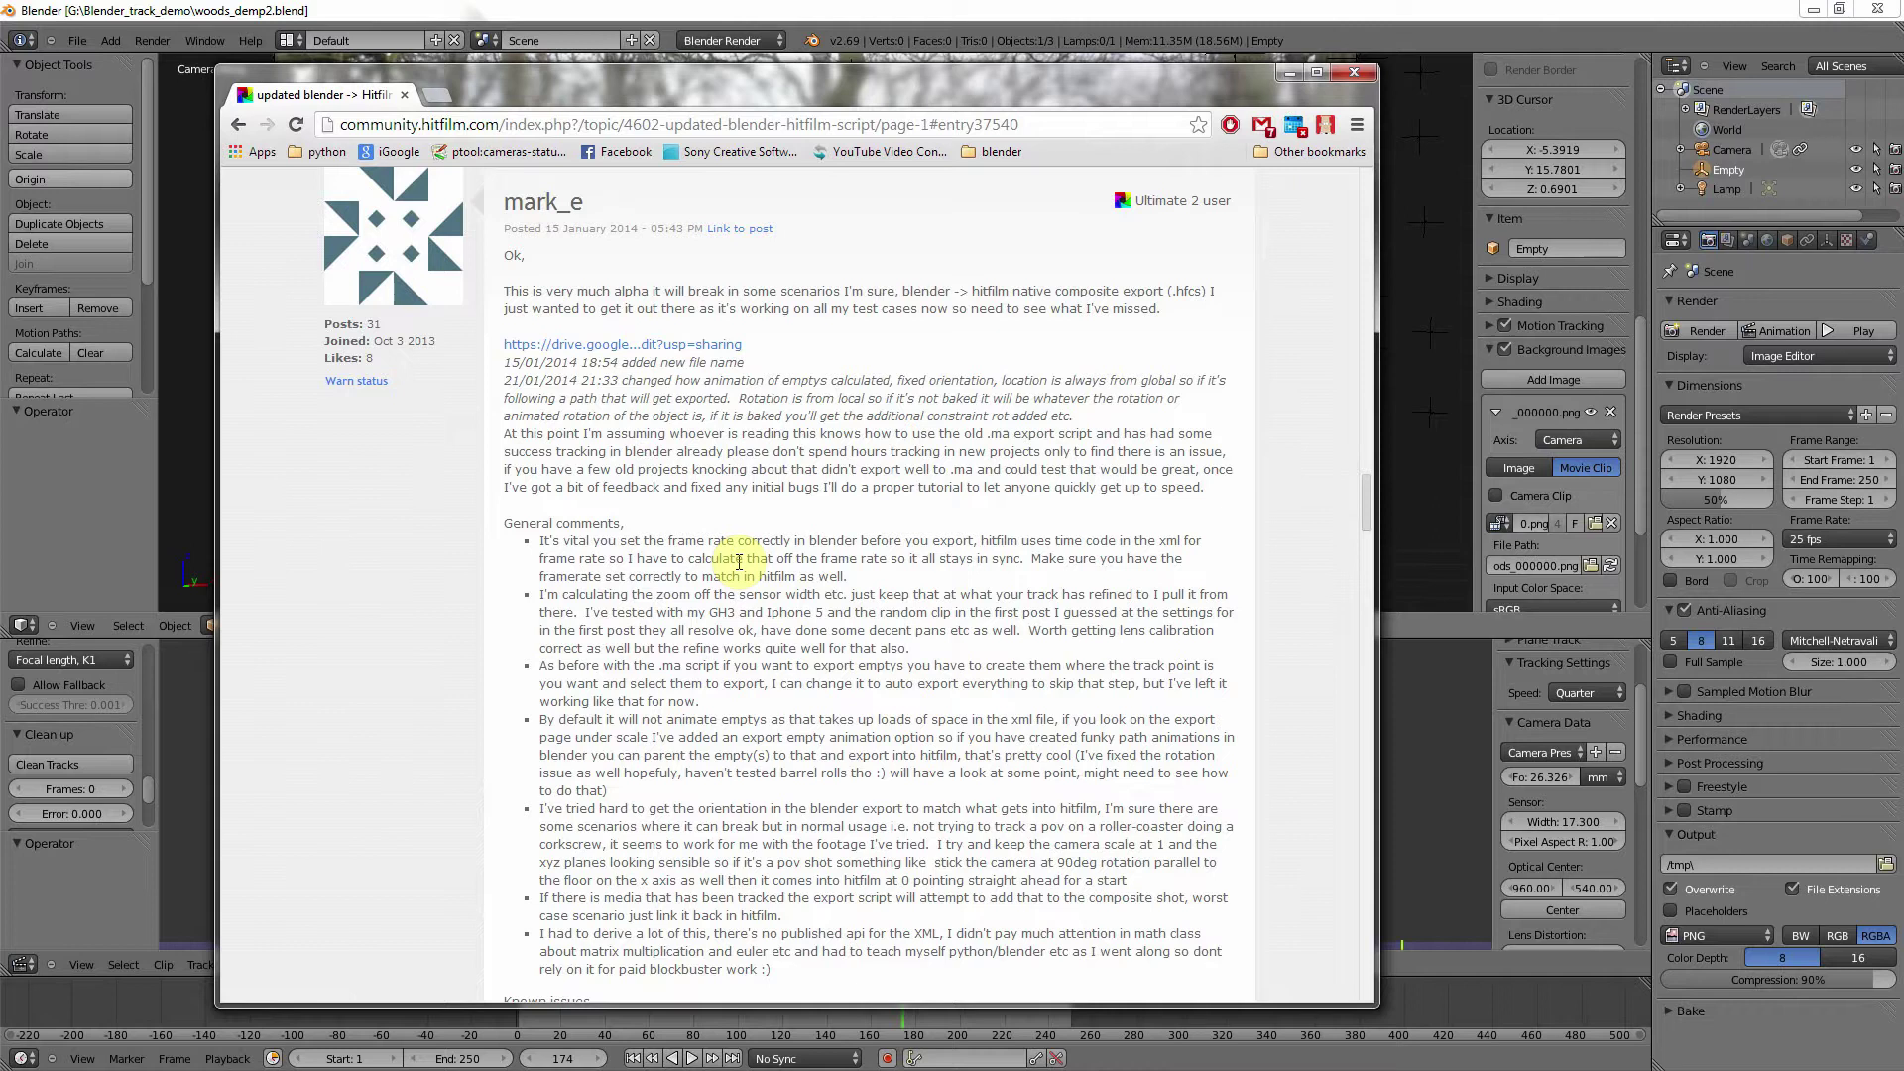
{"action": "scroll", "coordinate": [732, 566], "scroll_direction": "down", "scroll_amount": 3}
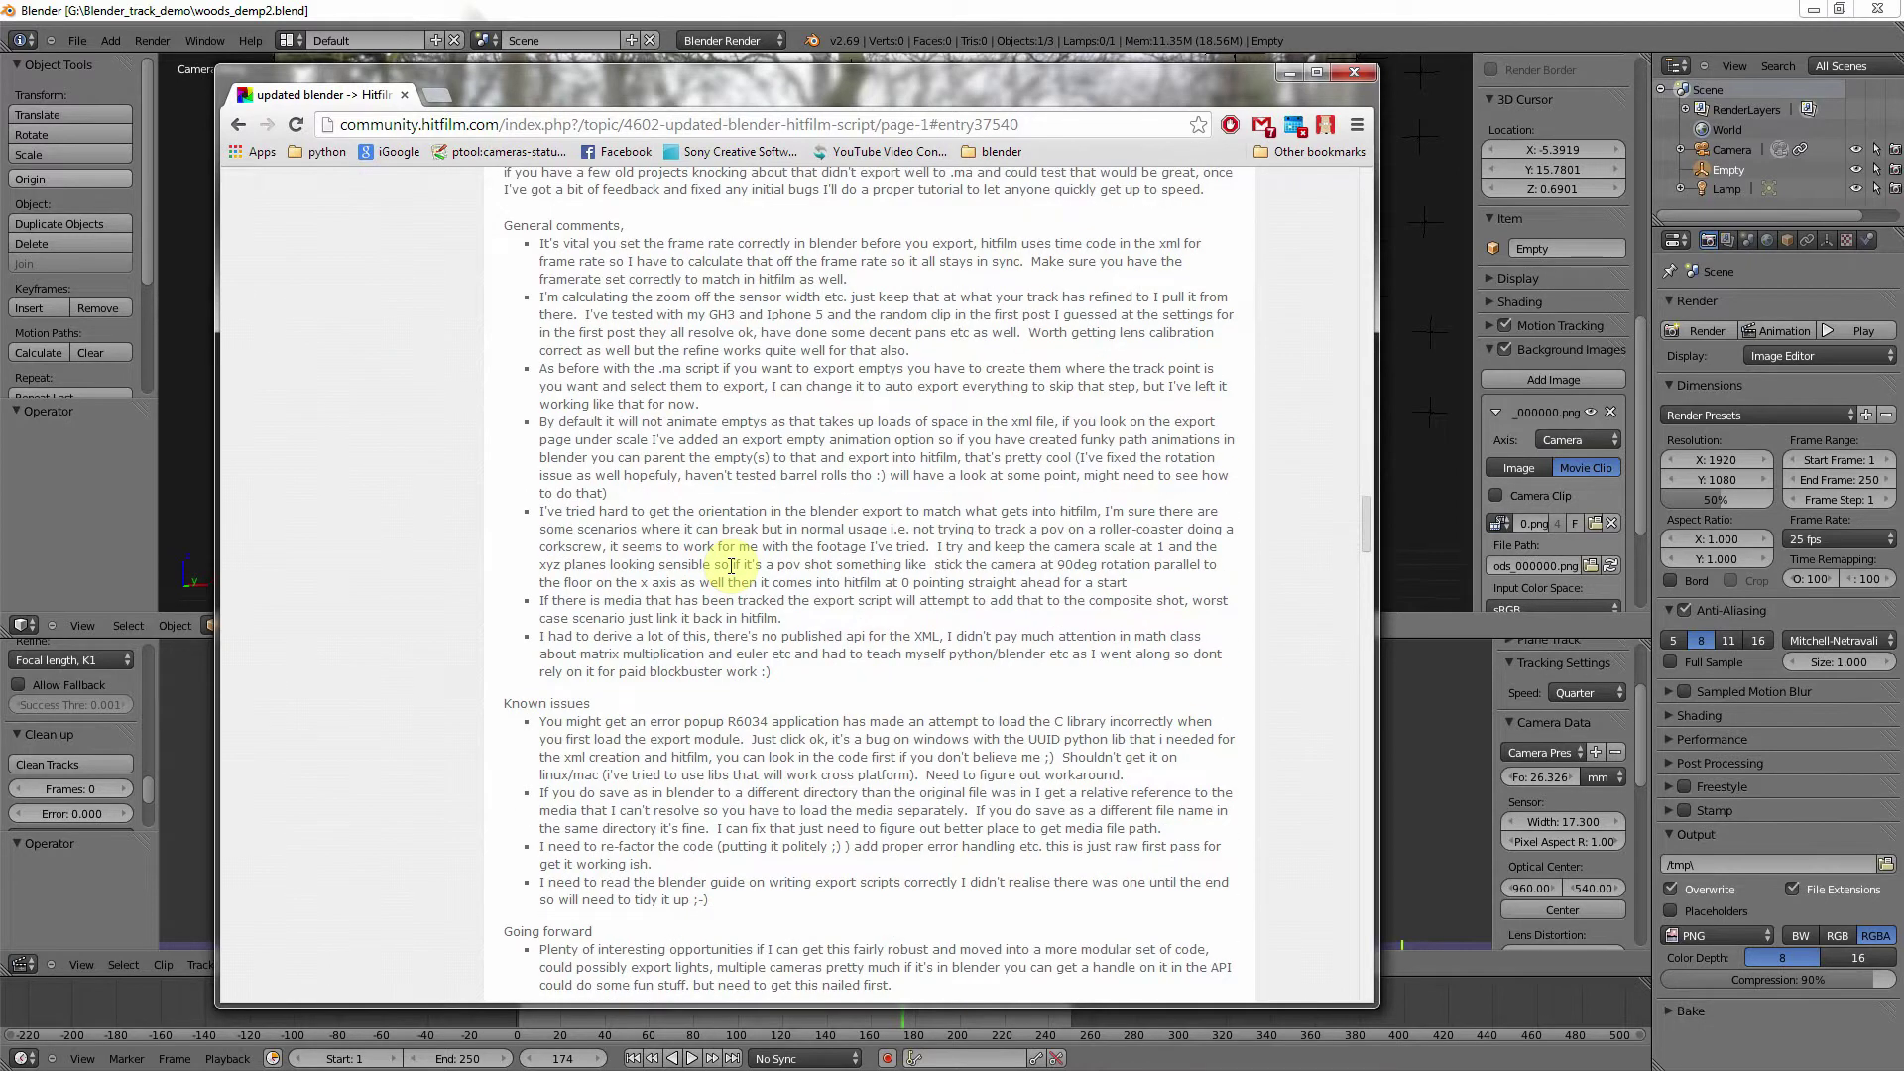
{"action": "scroll", "coordinate": [732, 568], "scroll_direction": "up", "scroll_amount": 3}
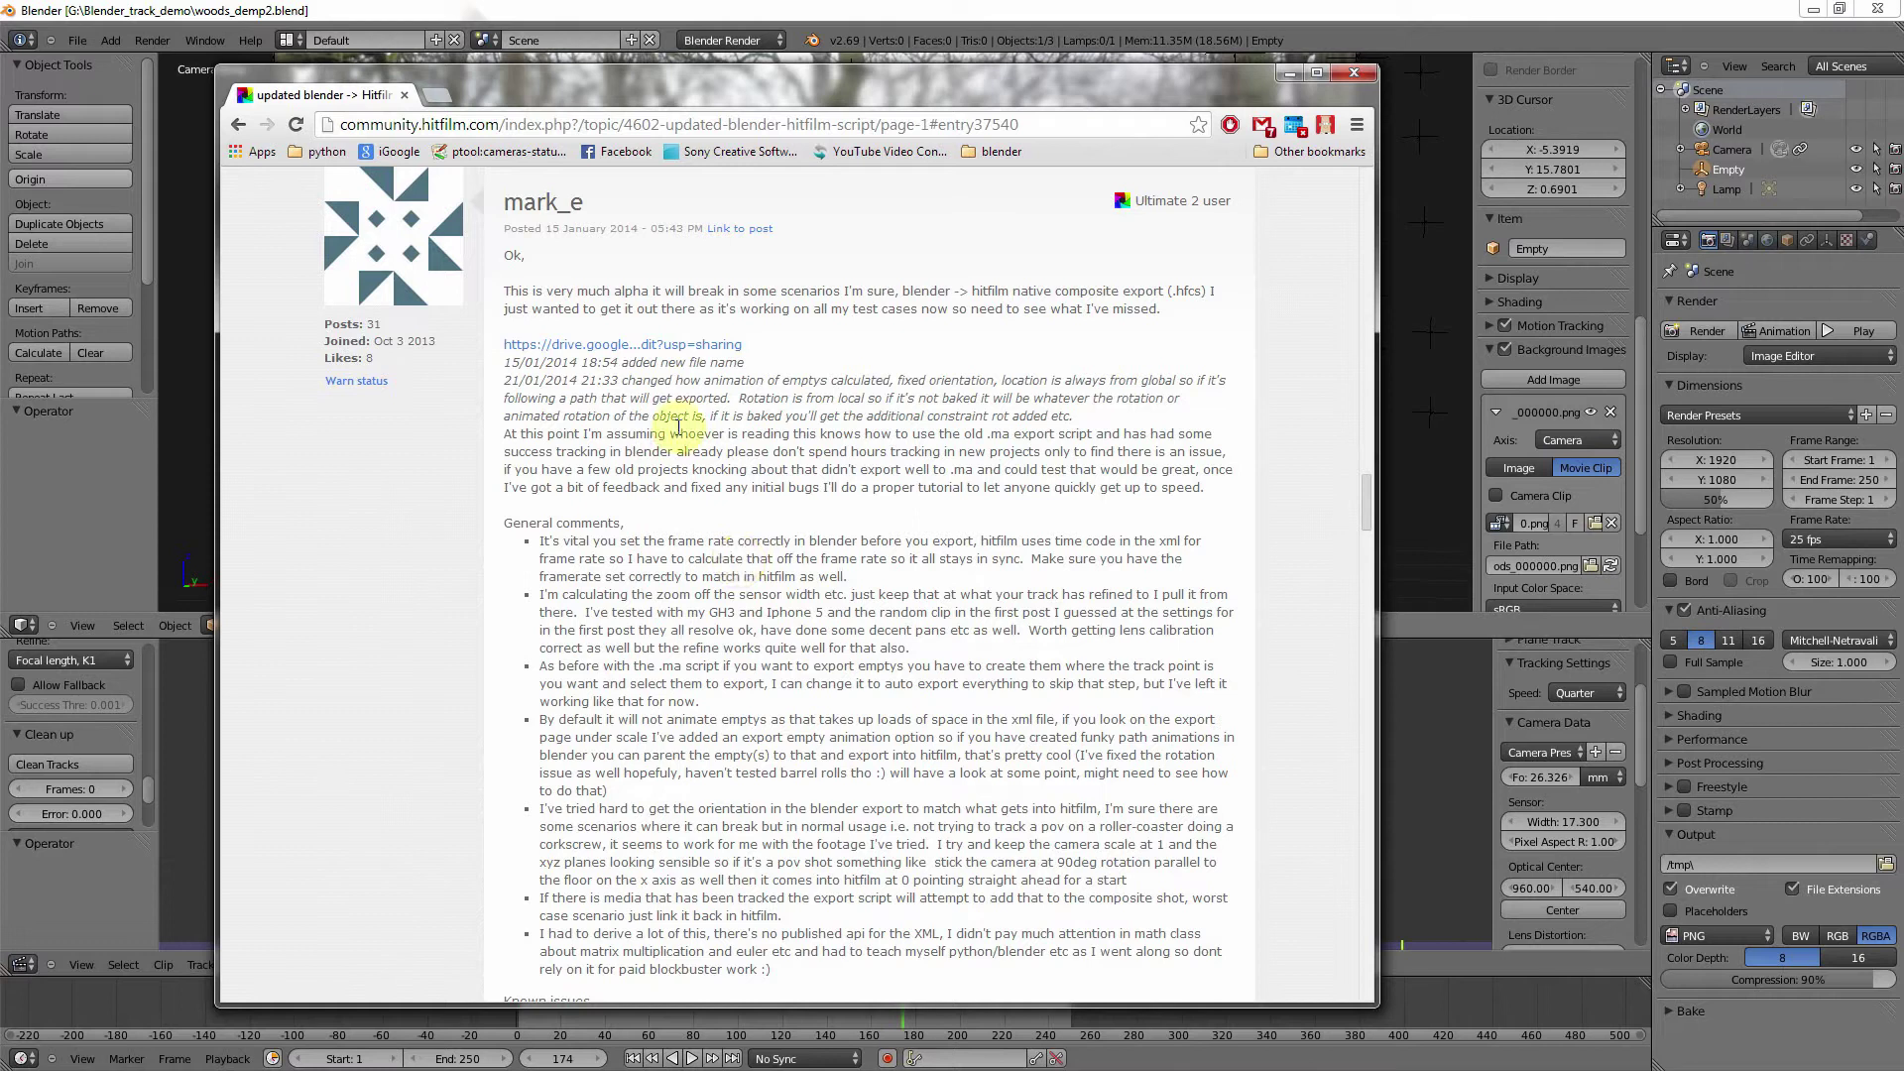
{"action": "left_click", "coordinate": [645, 348]}
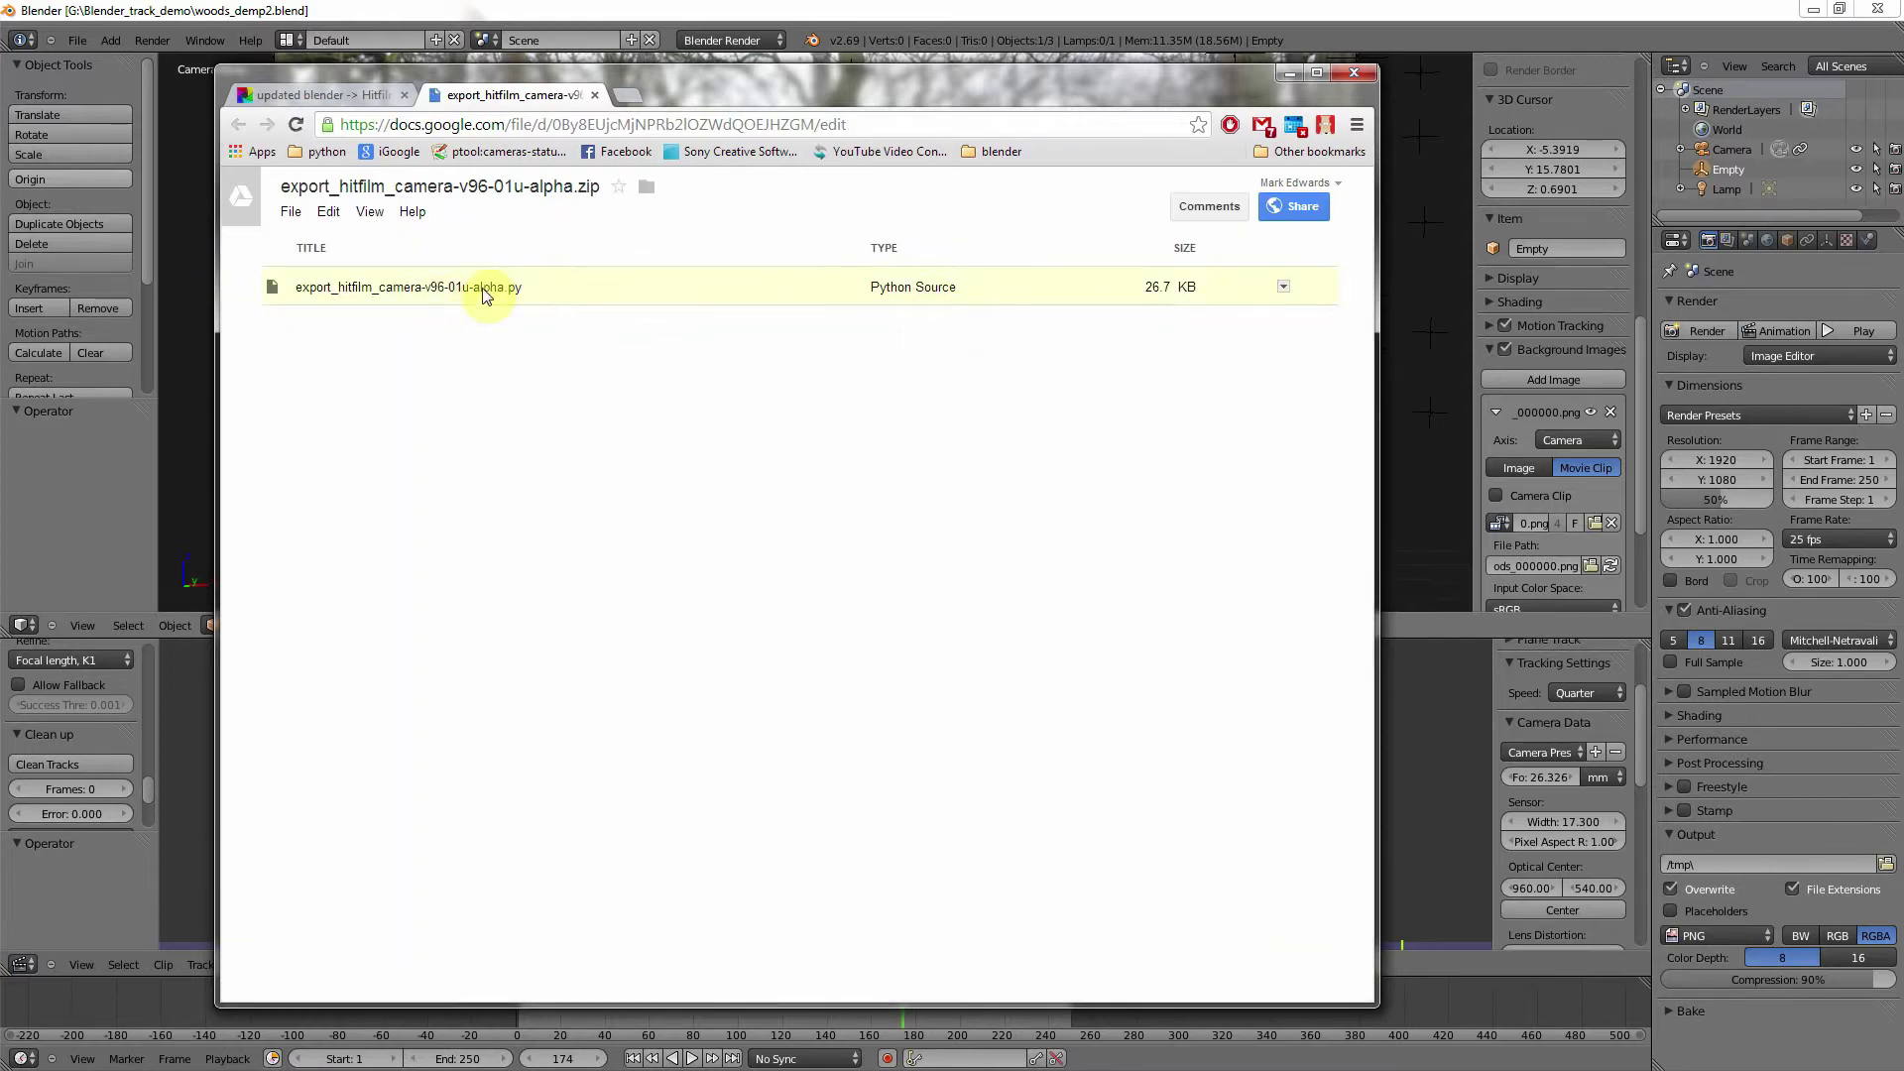
- Download export_hitfilm_camera-v96-01u-alpha.py from Google Drive and reveal it in the Downloads folder
{"action": "left_click", "coordinate": [1284, 288]}
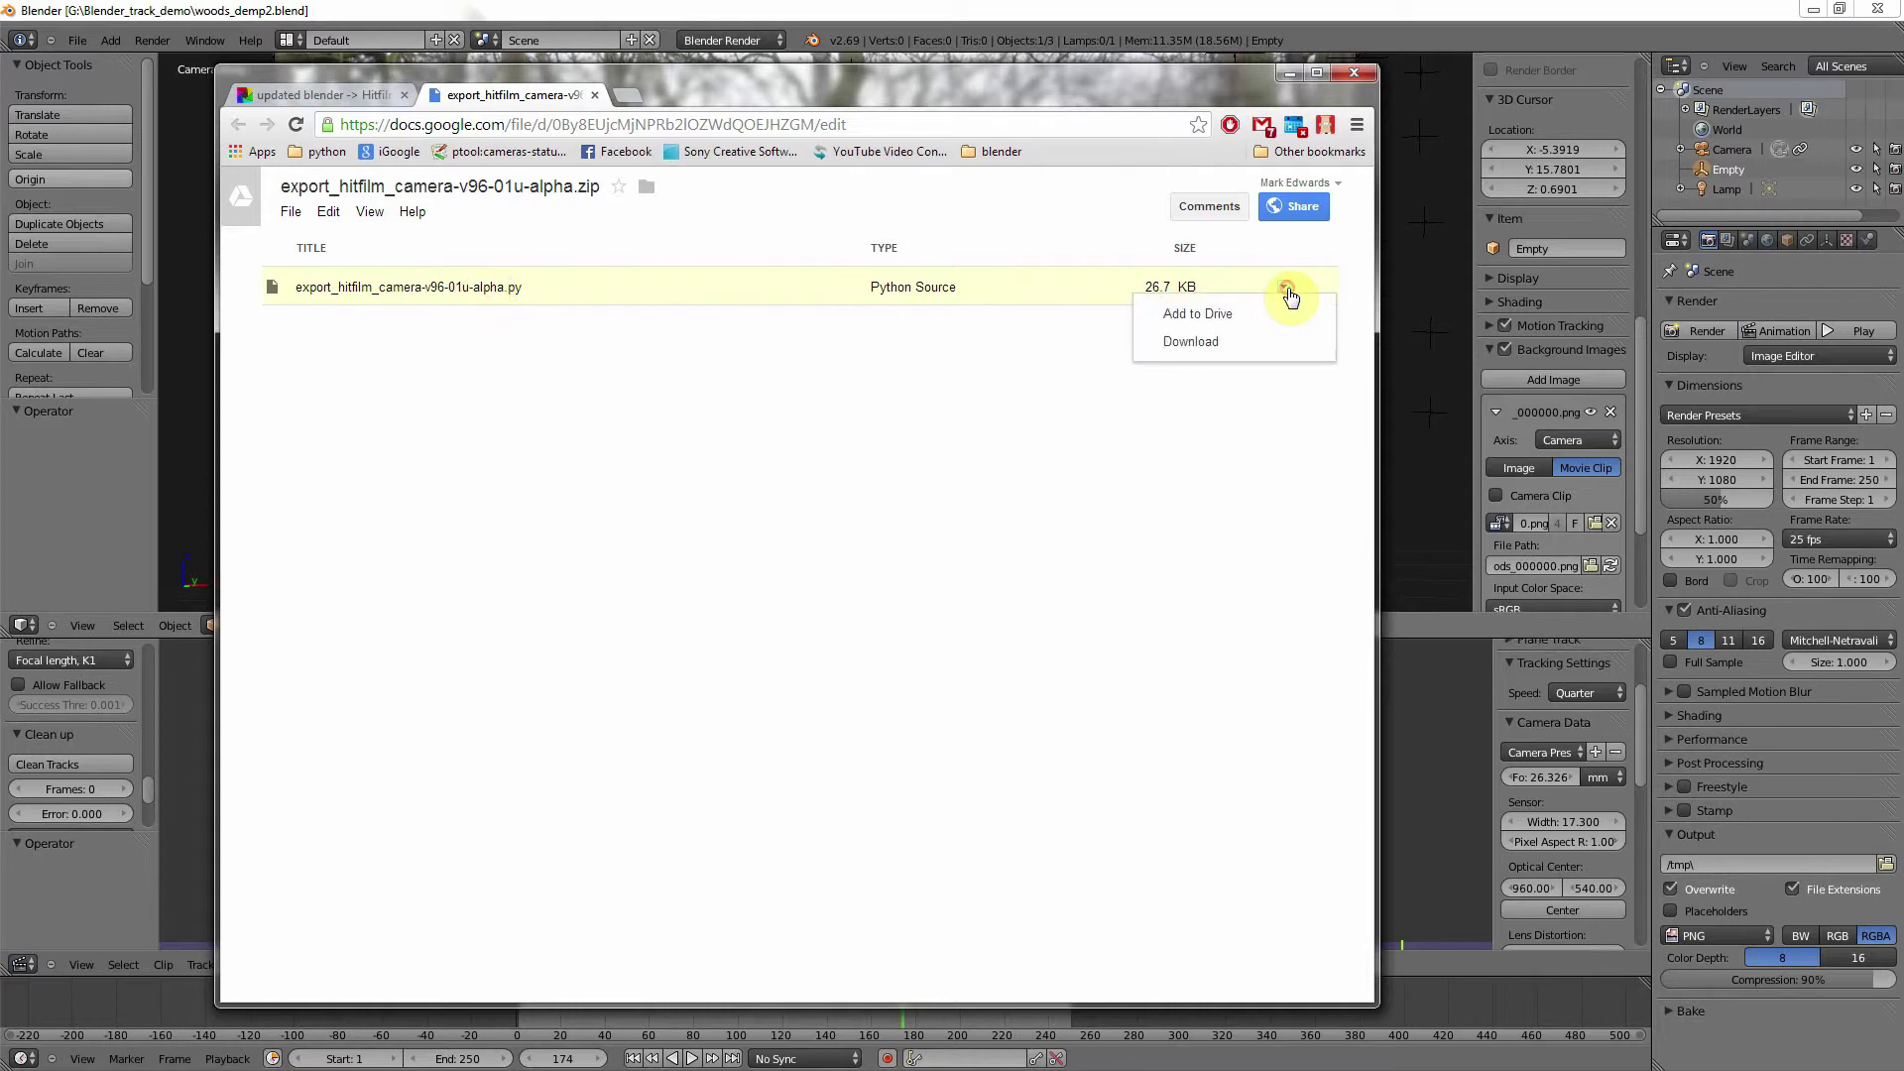
{"action": "left_click", "coordinate": [1217, 343]}
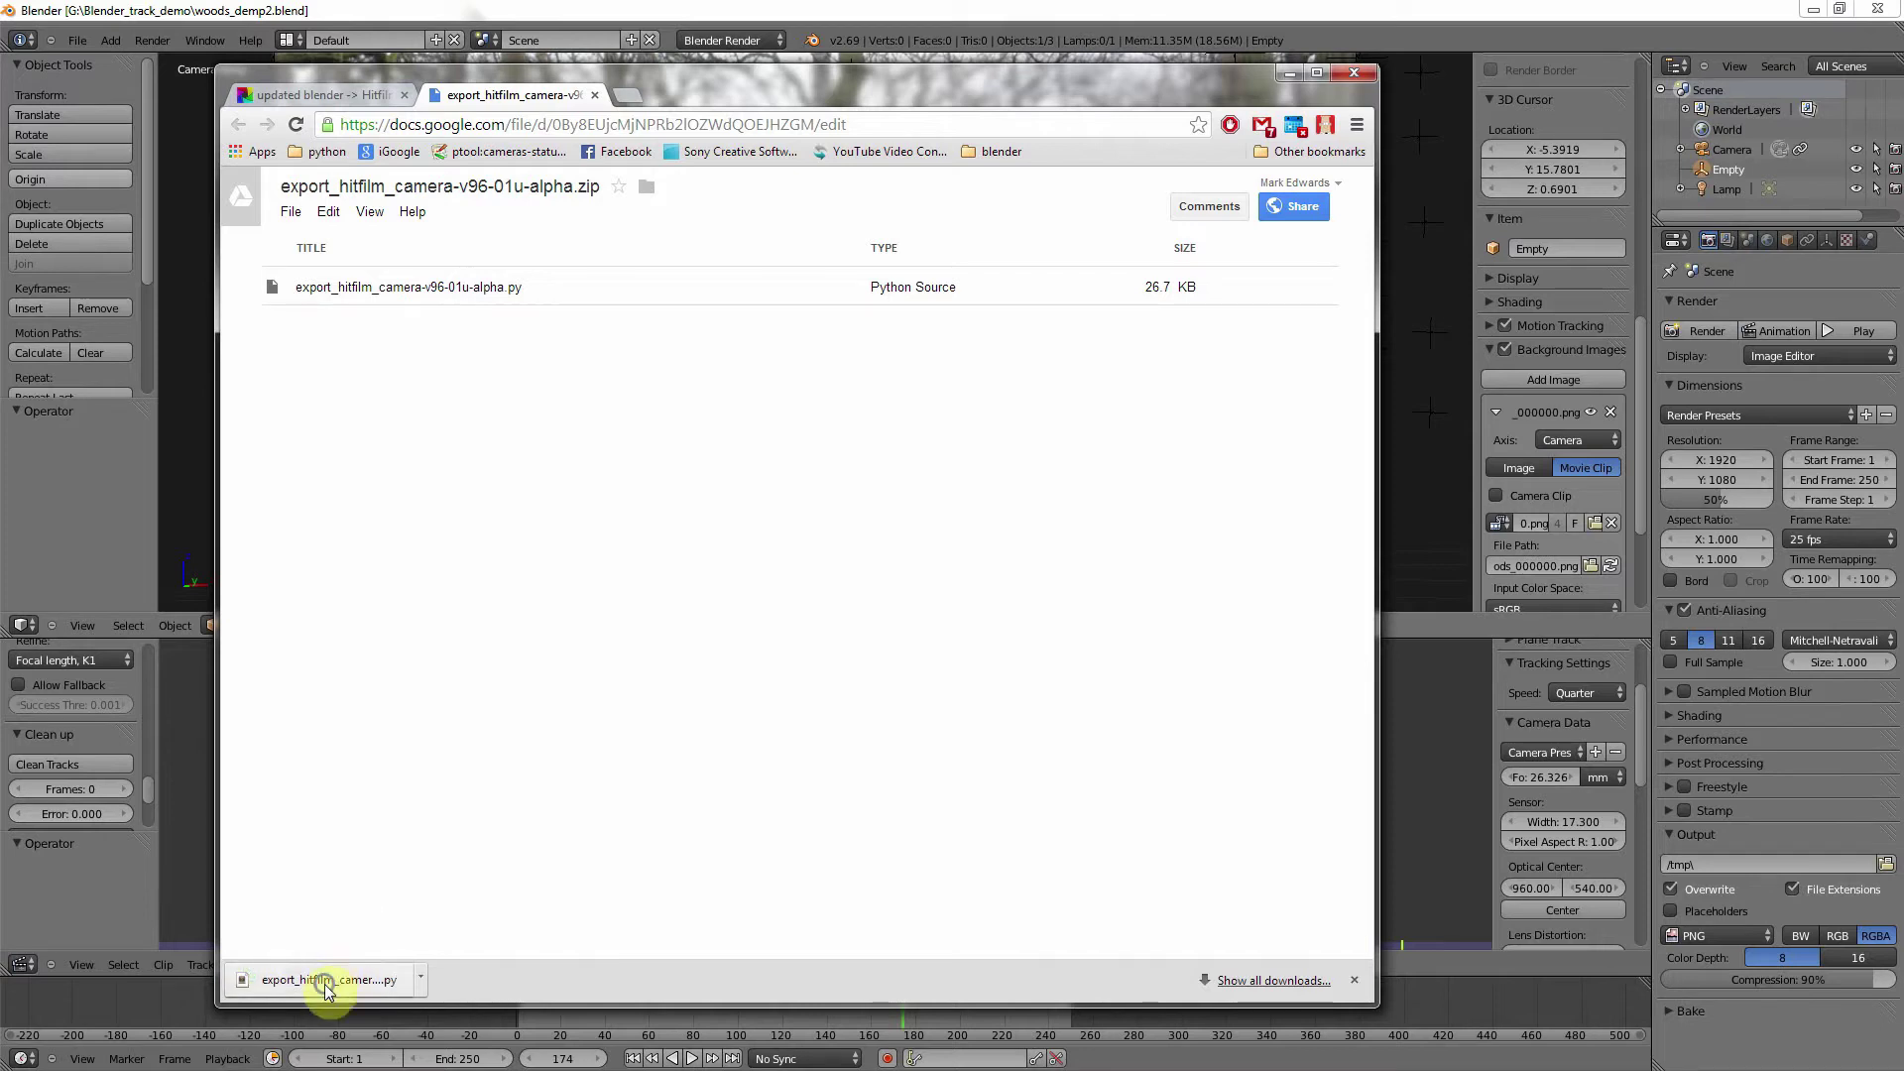
{"action": "right_click", "coordinate": [329, 980]}
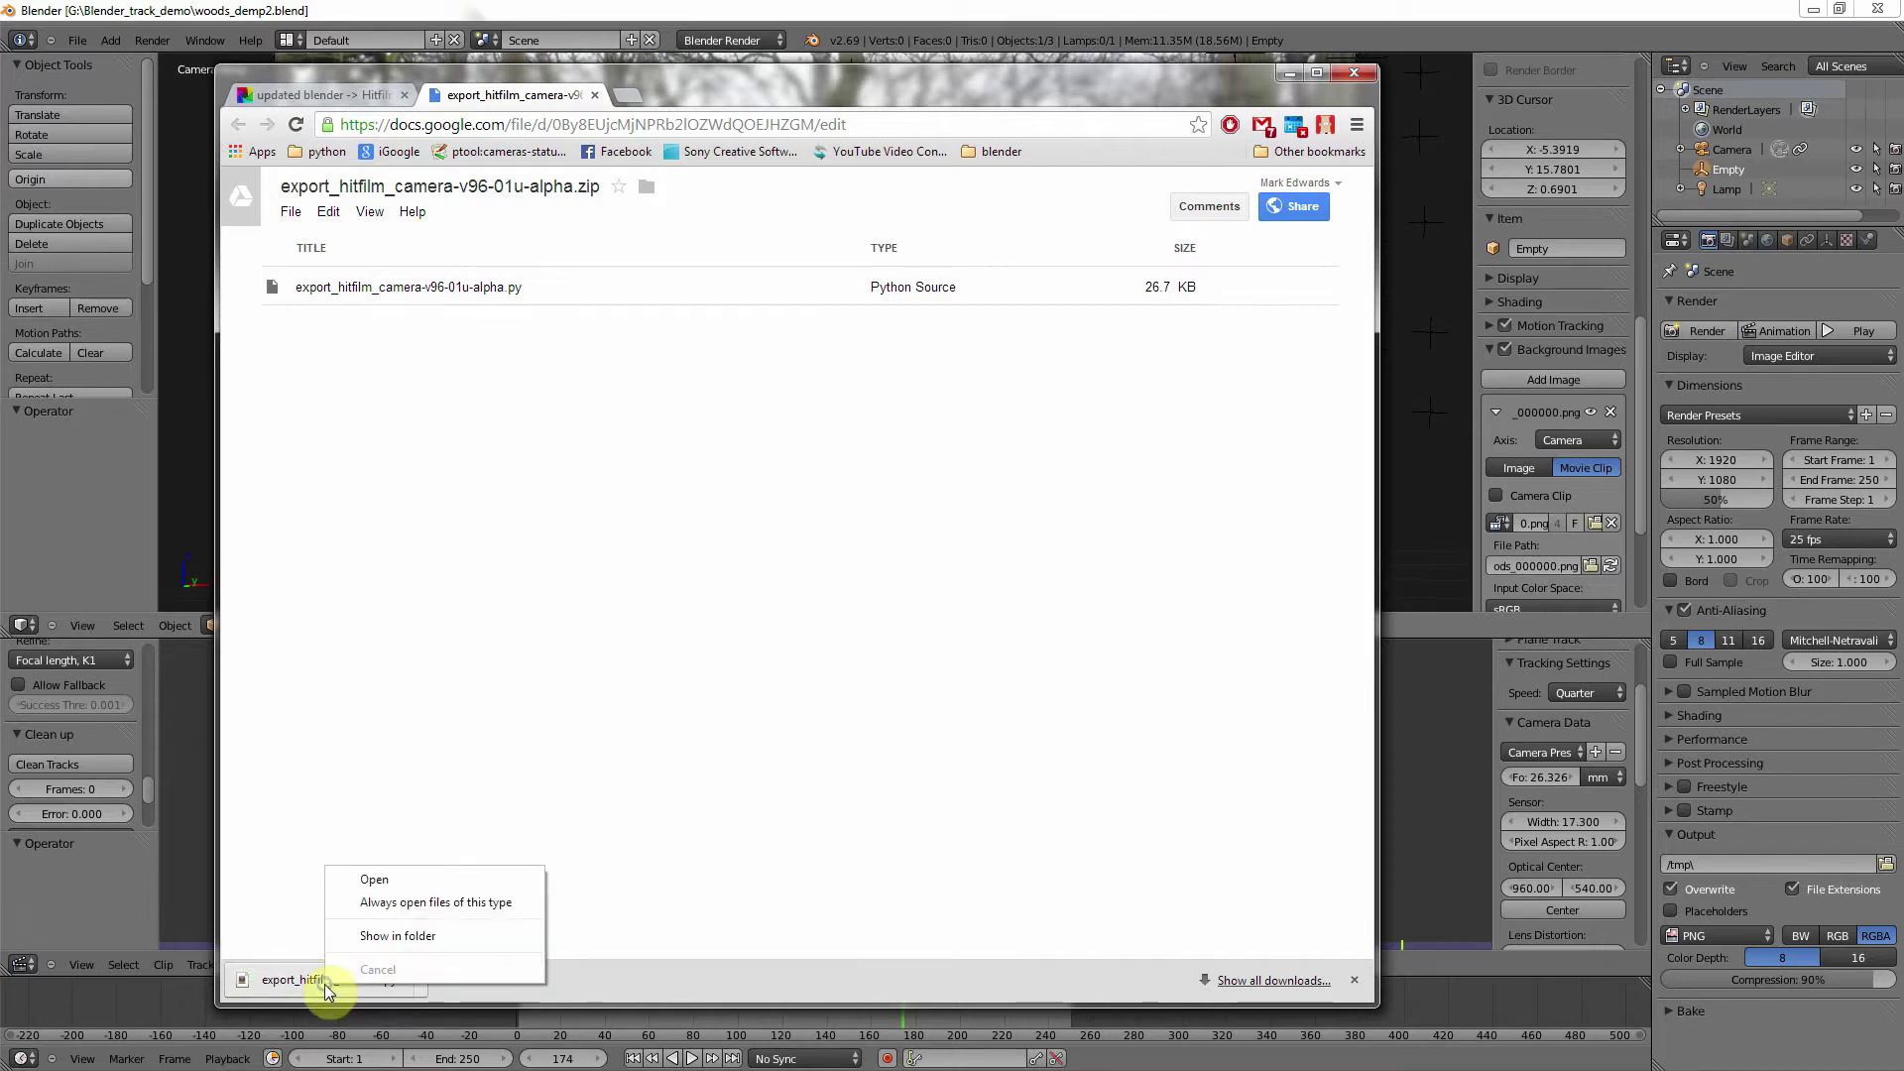
{"action": "left_click", "coordinate": [431, 937]}
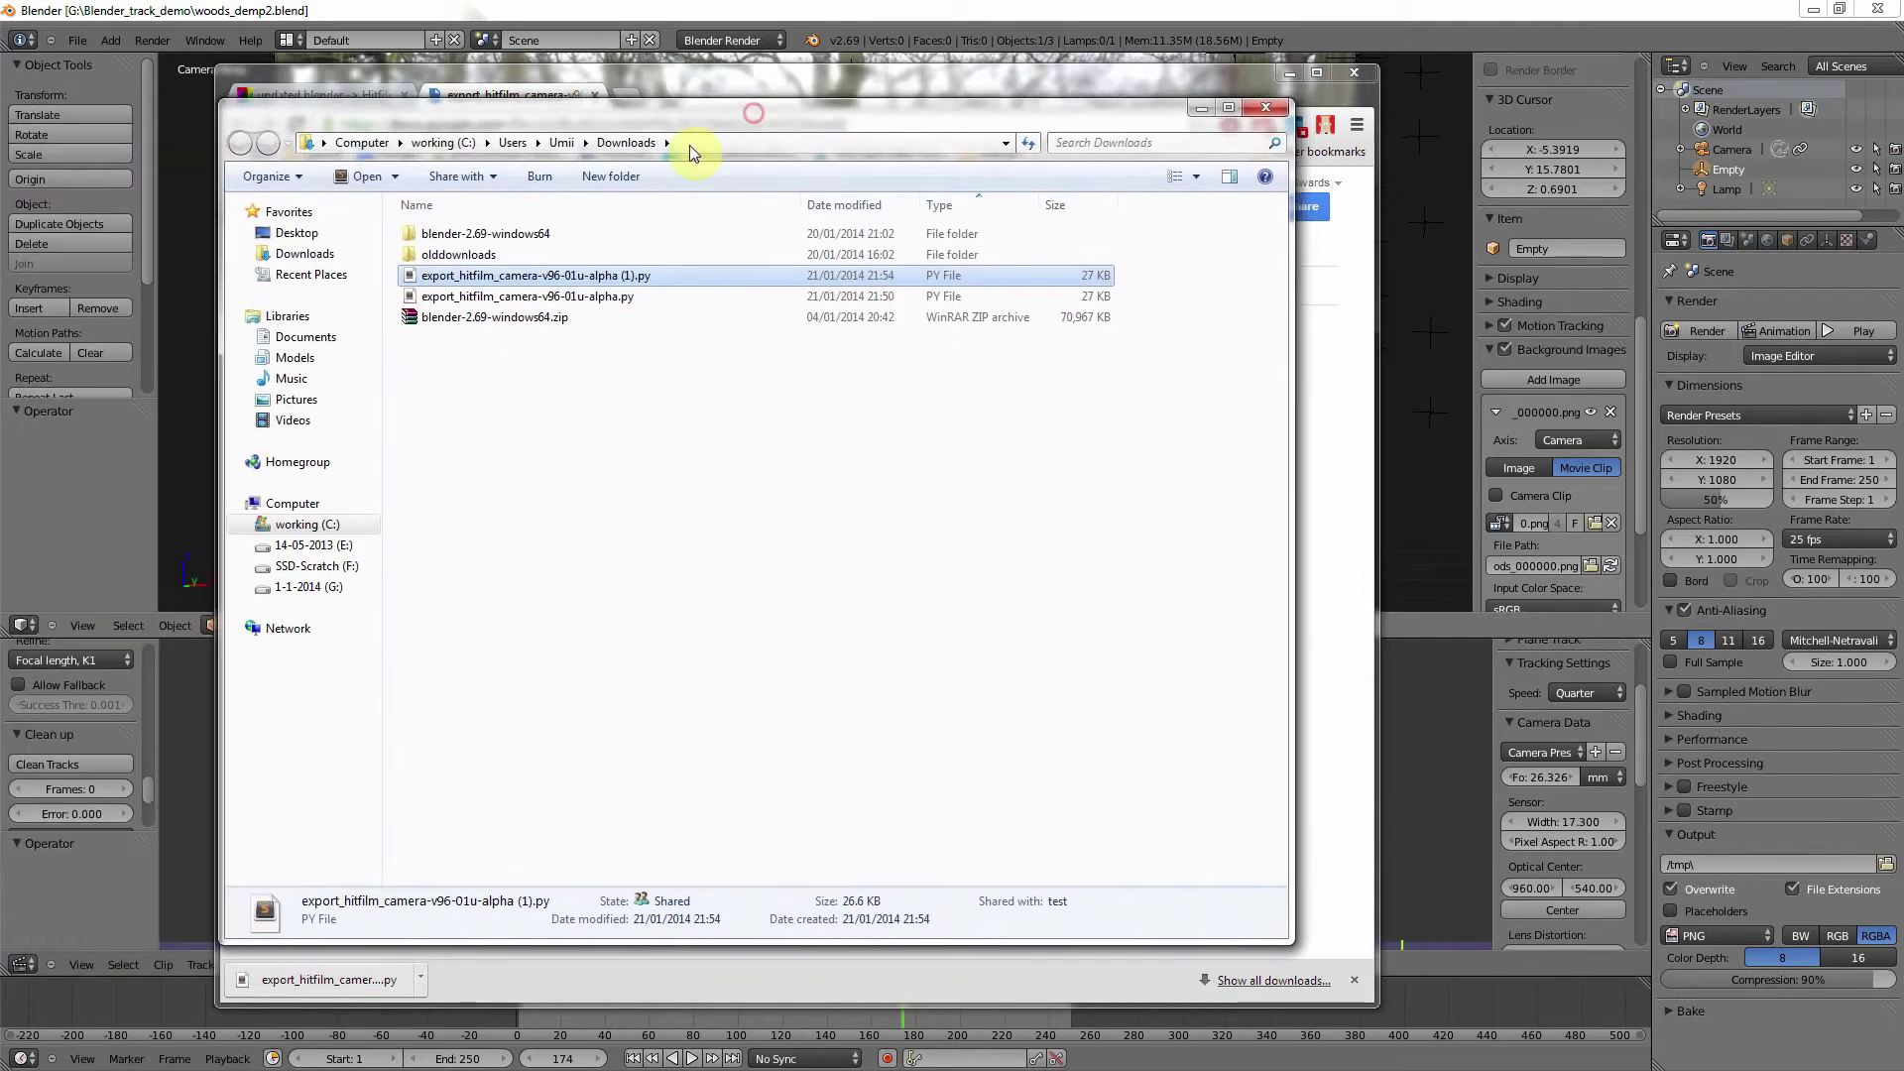
{"action": "left_click", "coordinate": [499, 296]}
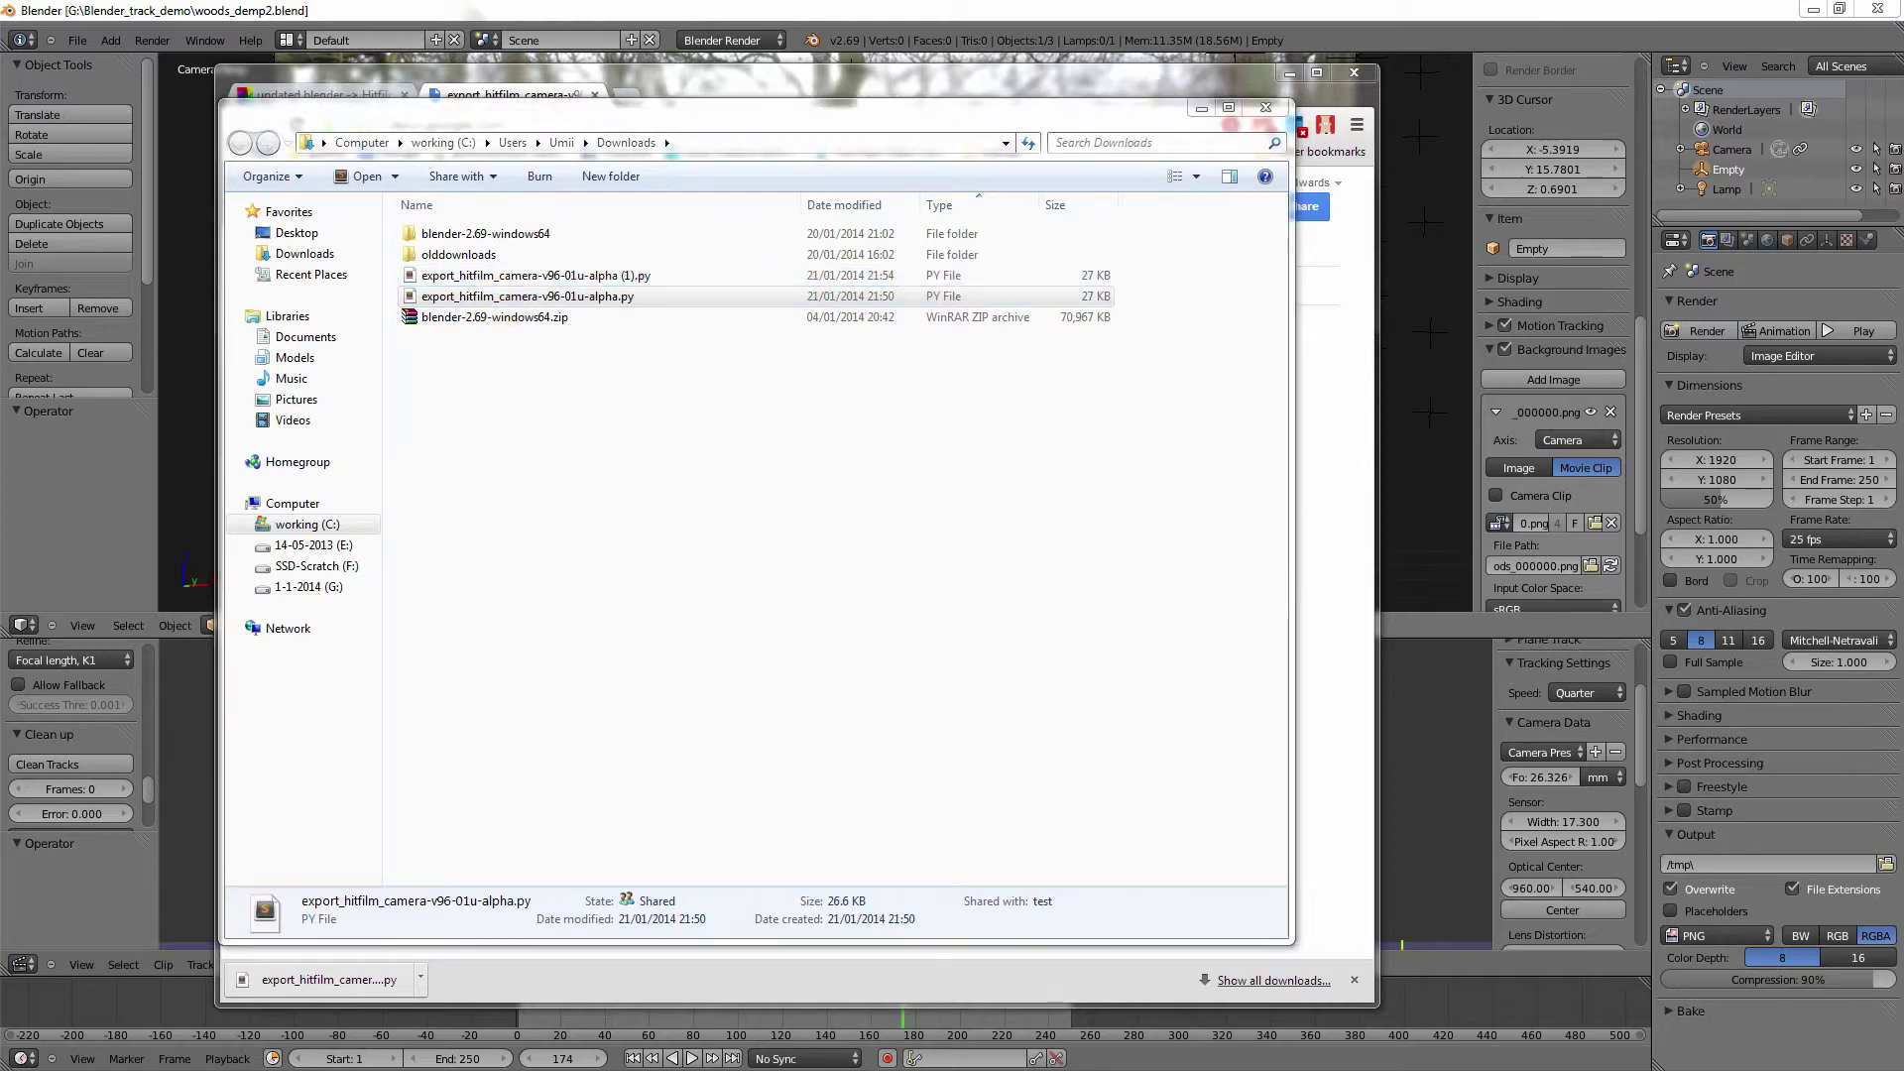
{"action": "key", "text": "Return"}
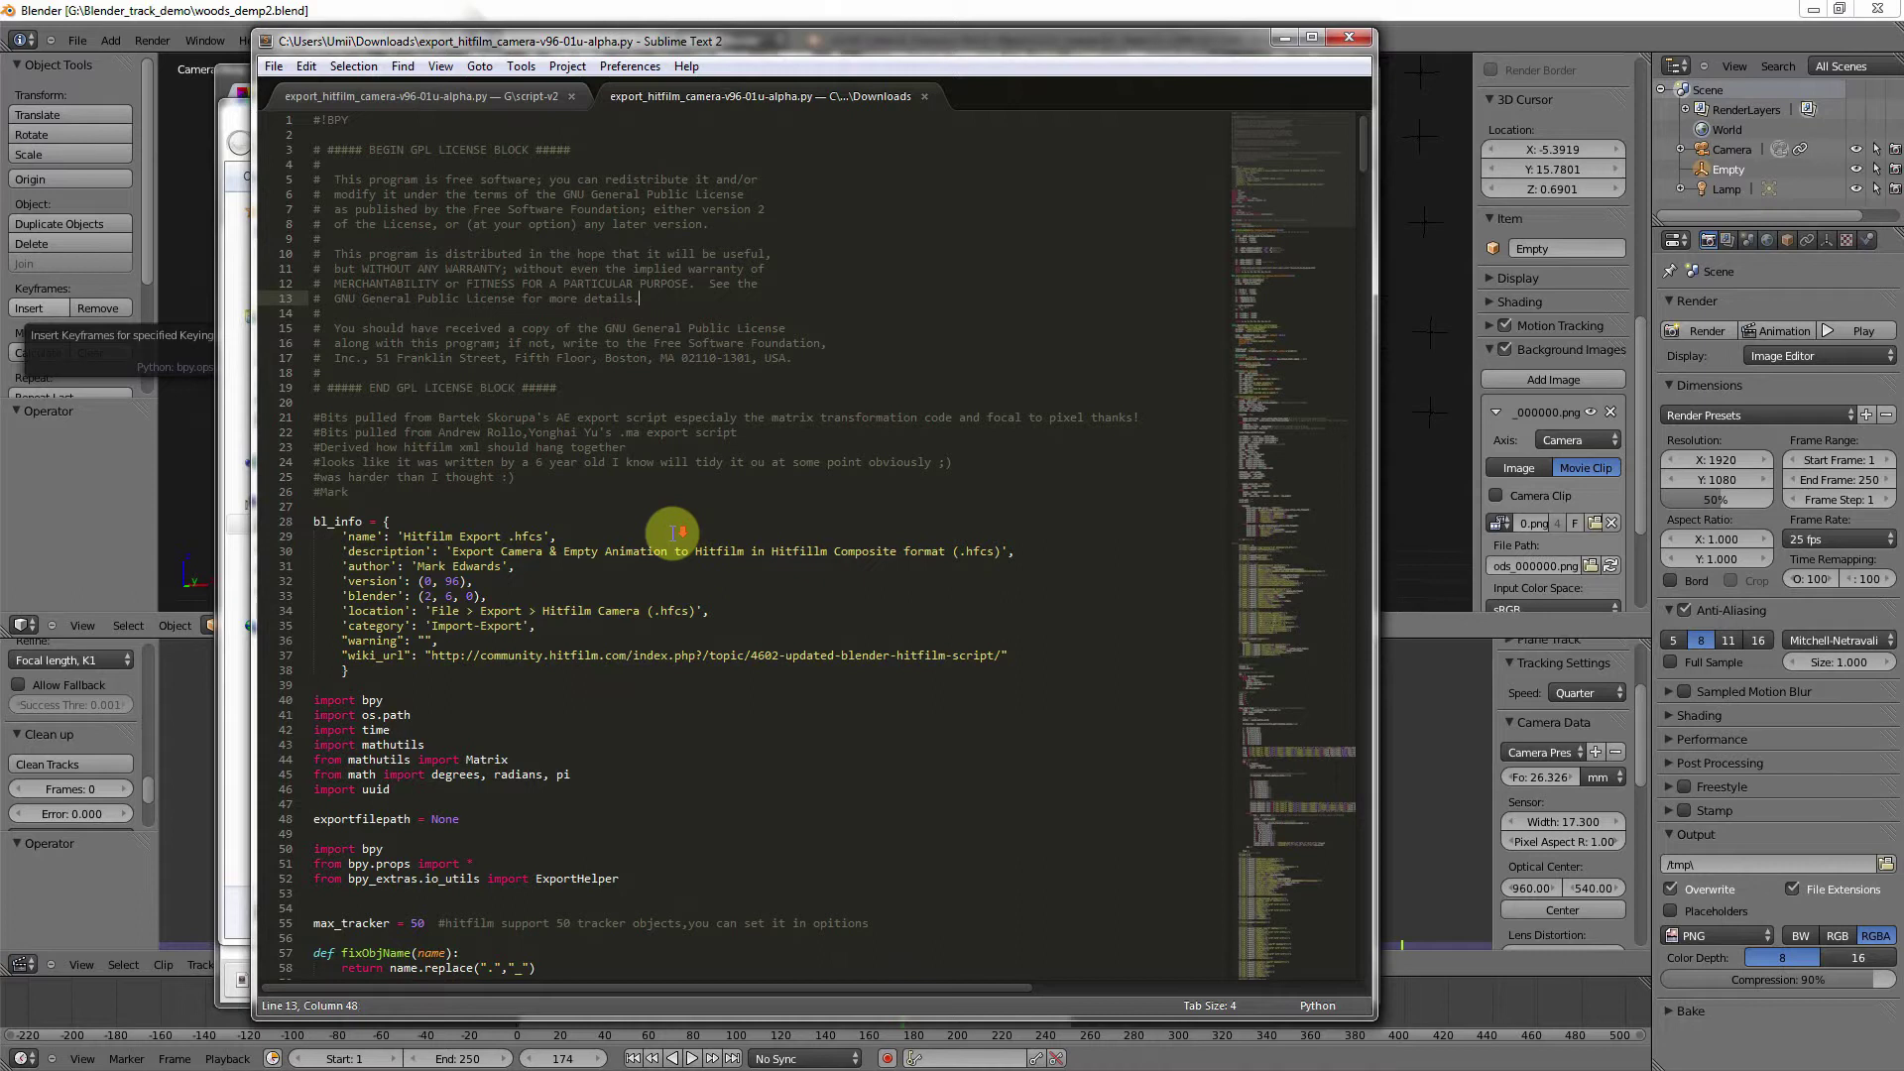
{"action": "scroll", "coordinate": [673, 533], "scroll_direction": "down", "scroll_amount": 5}
{"action": "scroll", "coordinate": [672, 534], "scroll_direction": "down", "scroll_amount": 1}
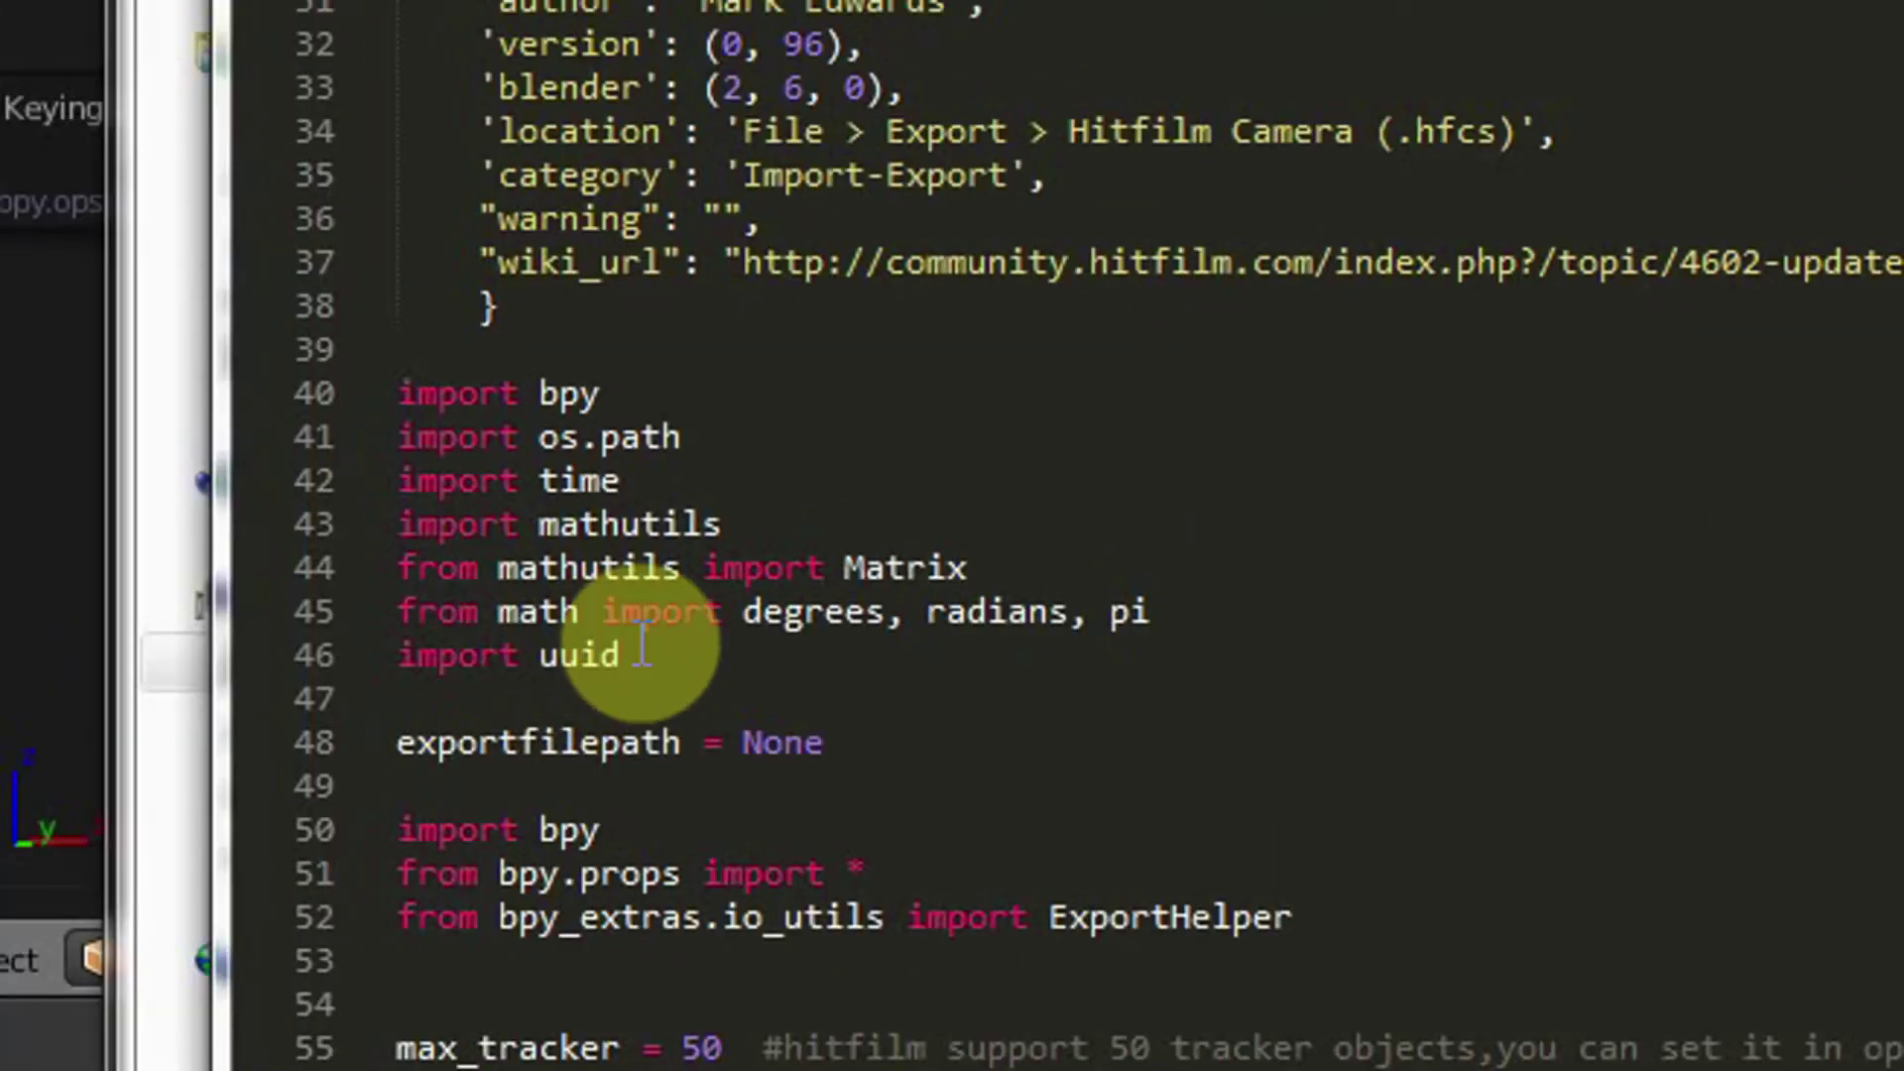
{"action": "left_click", "coordinate": [408, 531]}
{"action": "left_click_drag", "start_coordinate": [590, 659], "coordinate": [397, 659]}
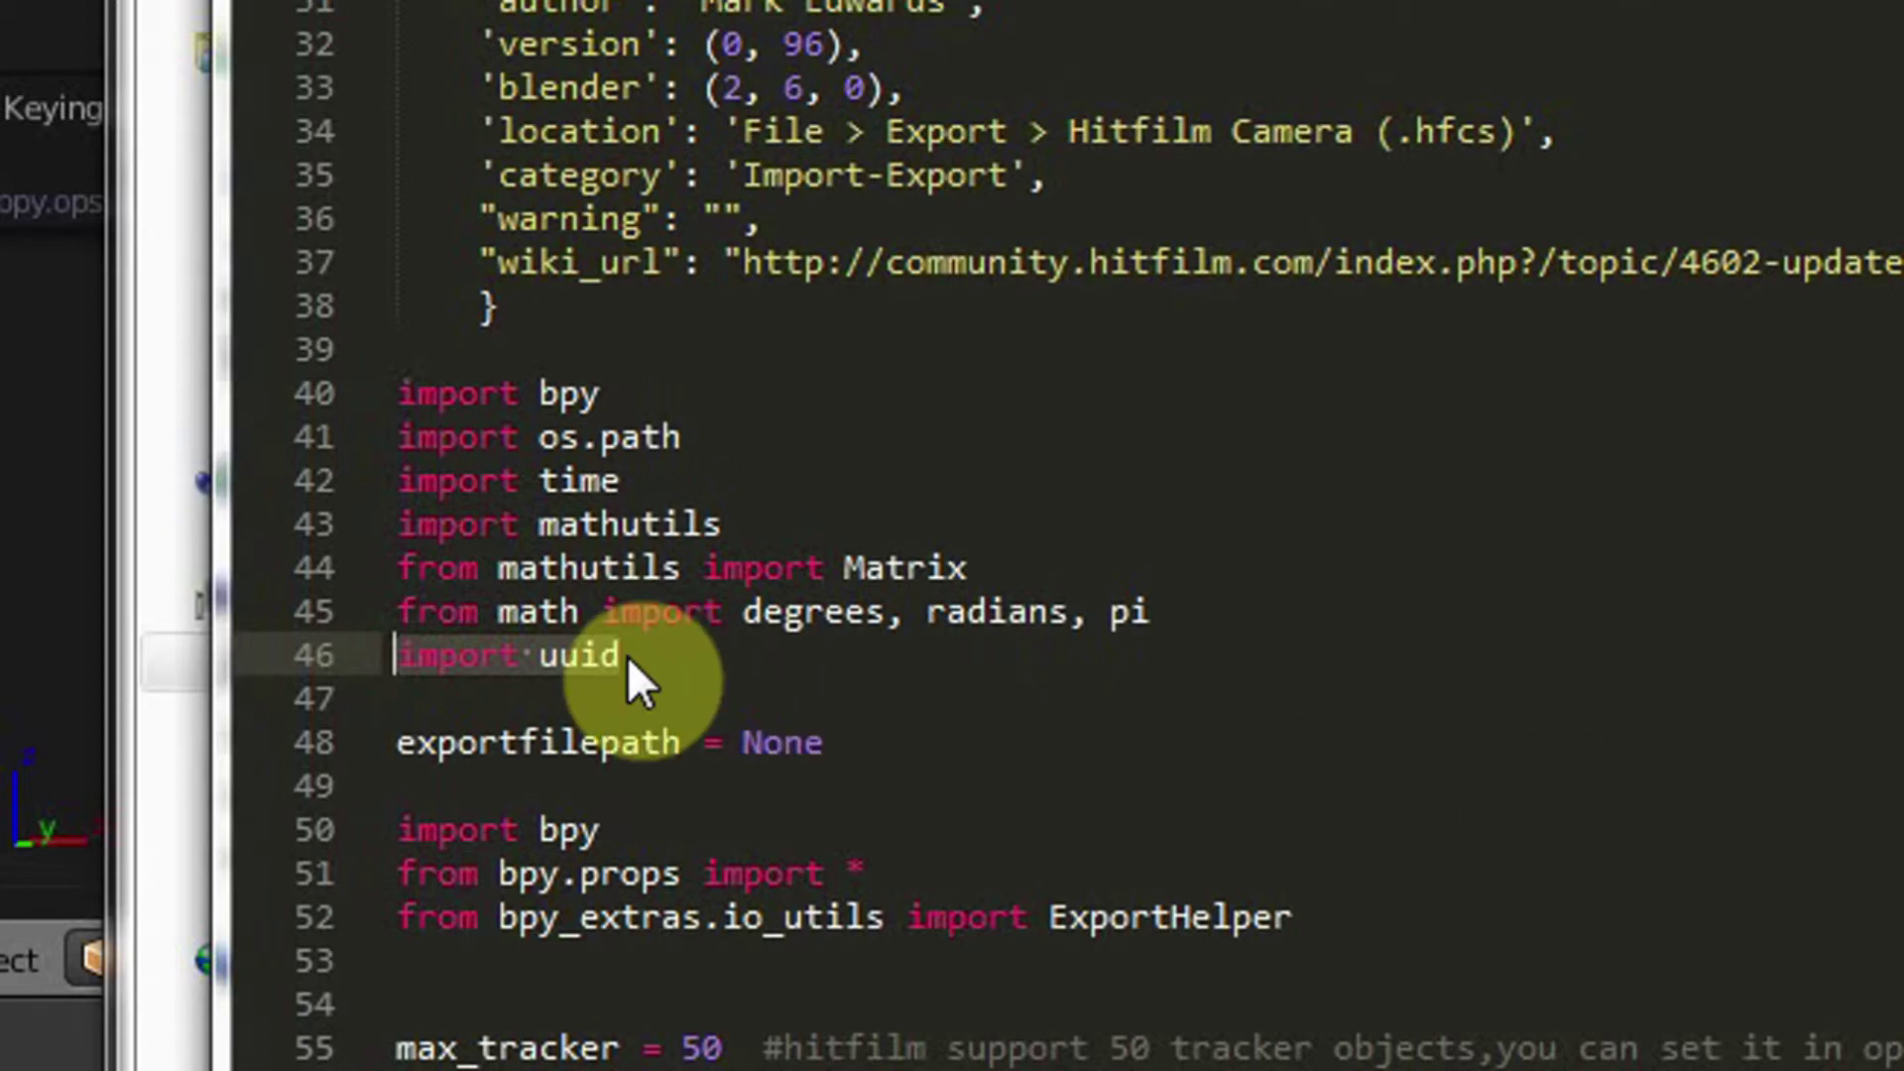
{"action": "left_click", "coordinate": [512, 656]}
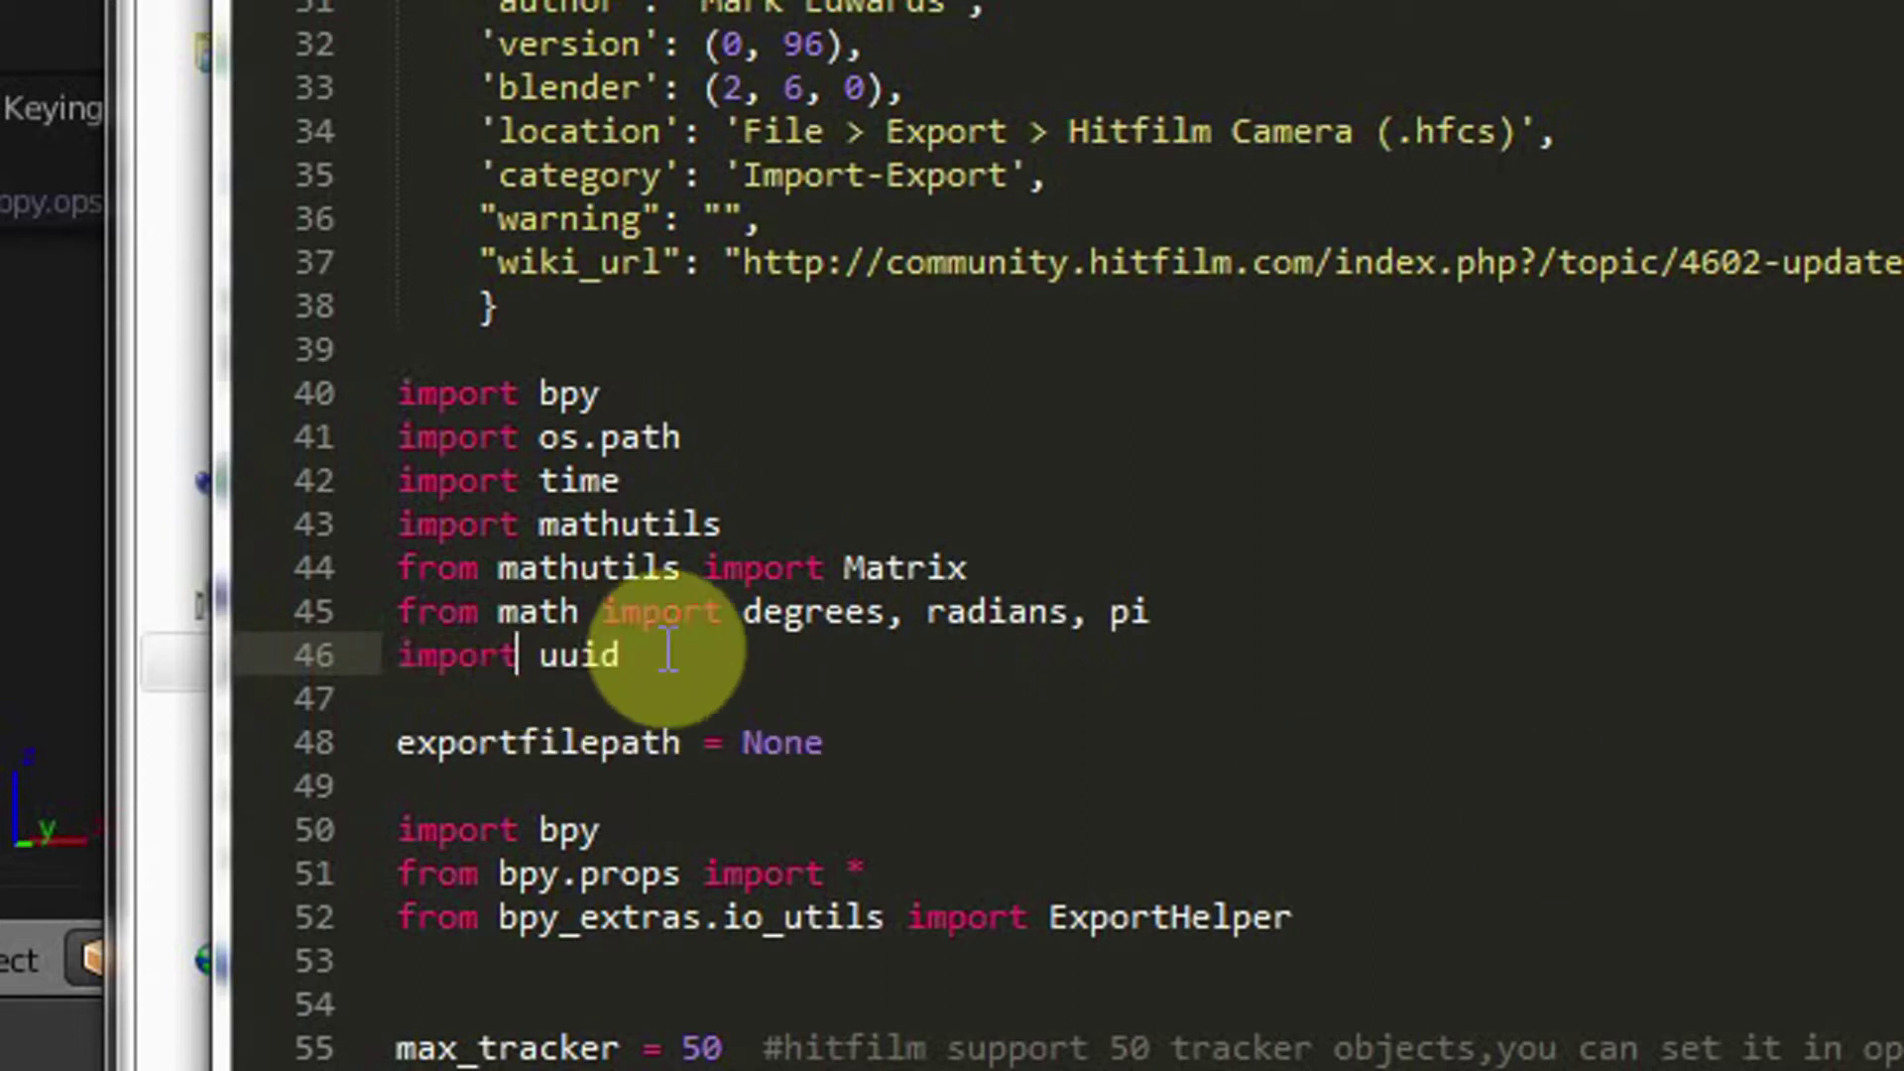
{"action": "left_click", "coordinate": [664, 651]}
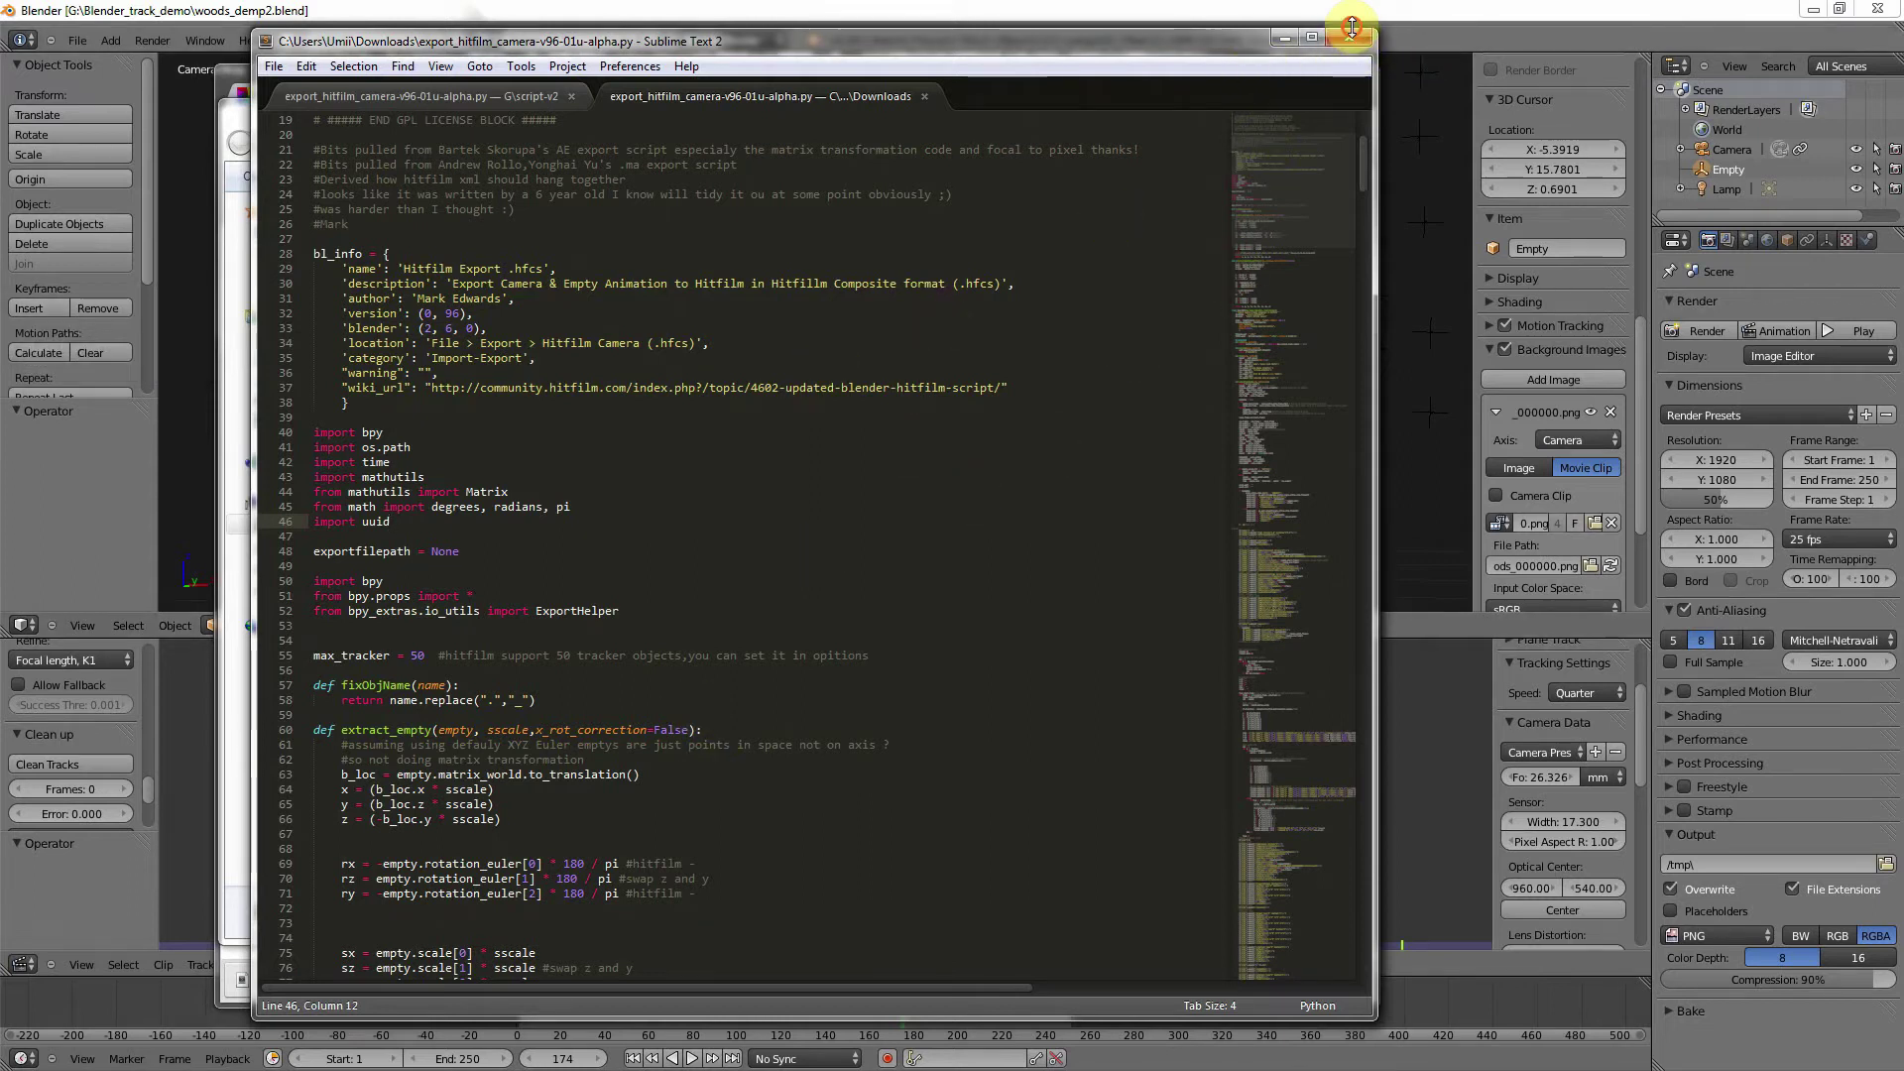
{"action": "left_click", "coordinate": [1352, 27]}
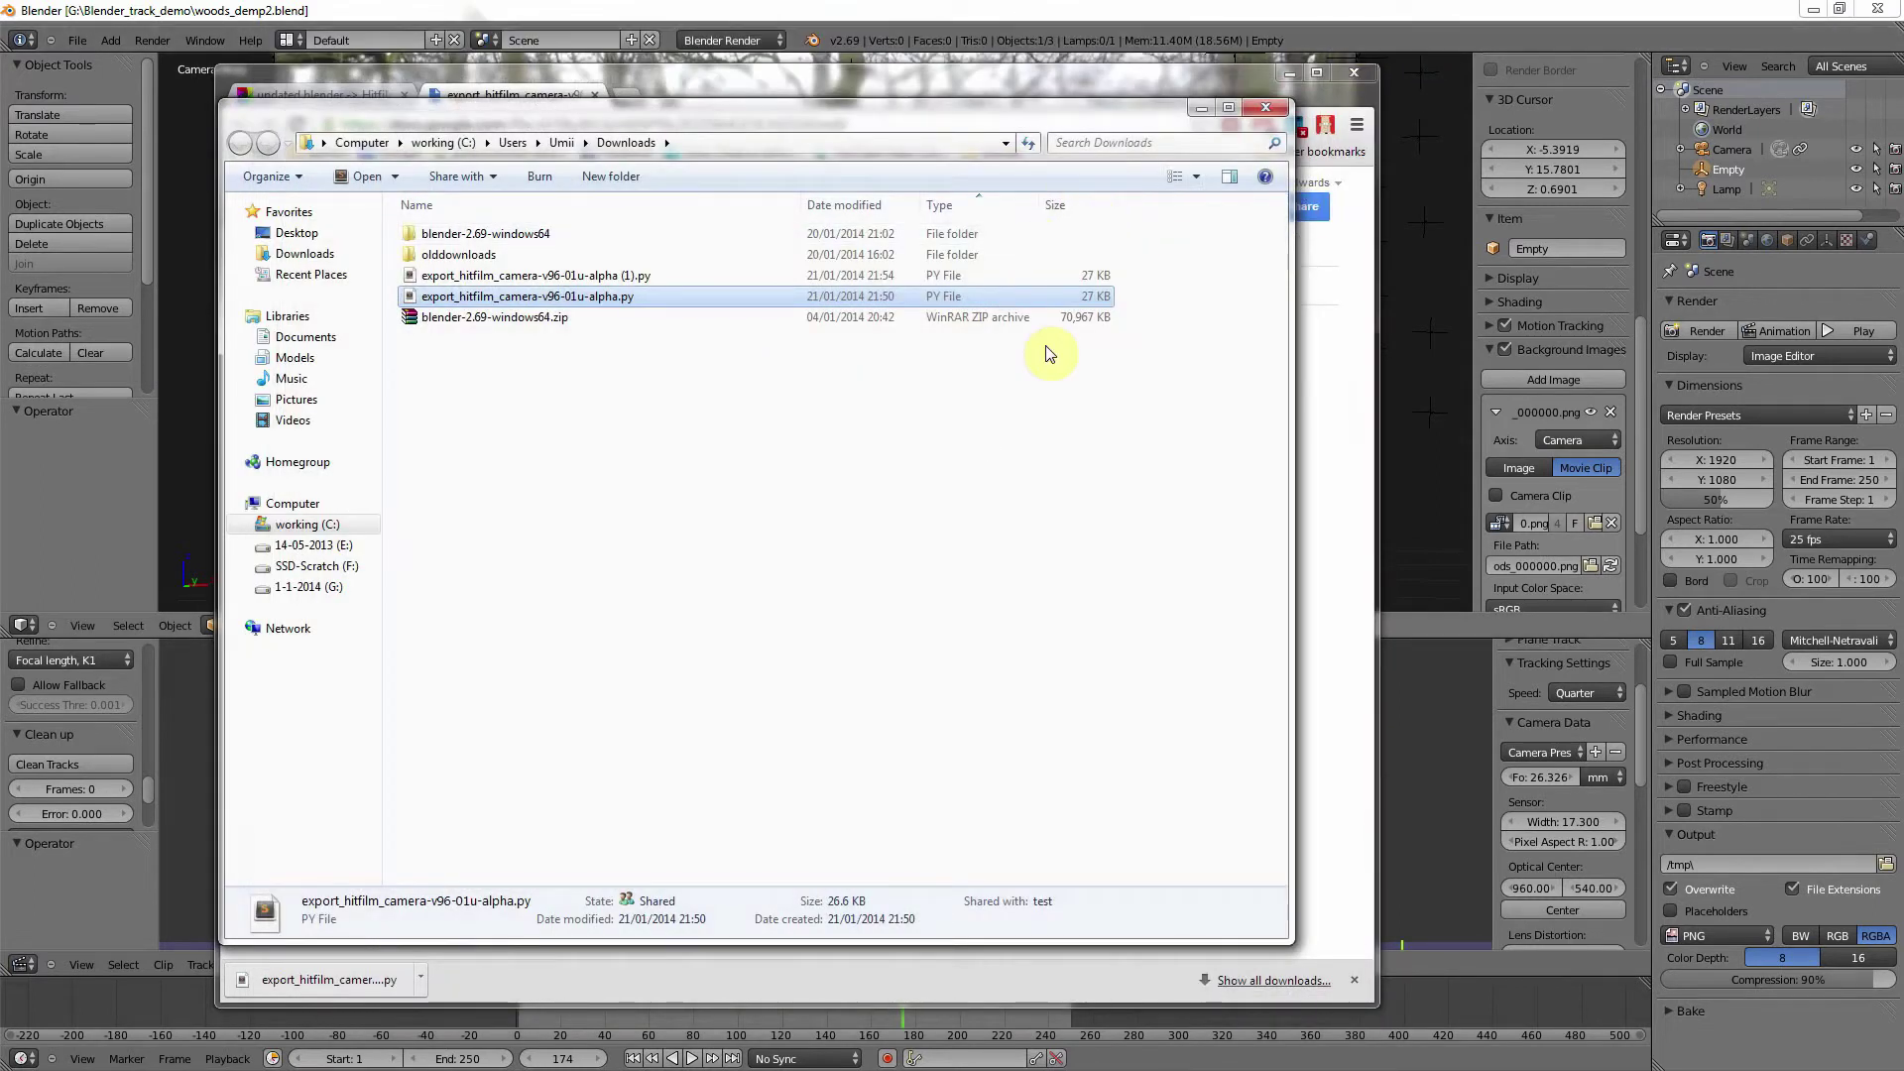
- Close Explorer and Chrome, then start Install from File in Blender's Addons preferences
{"action": "left_click", "coordinate": [1265, 107]}
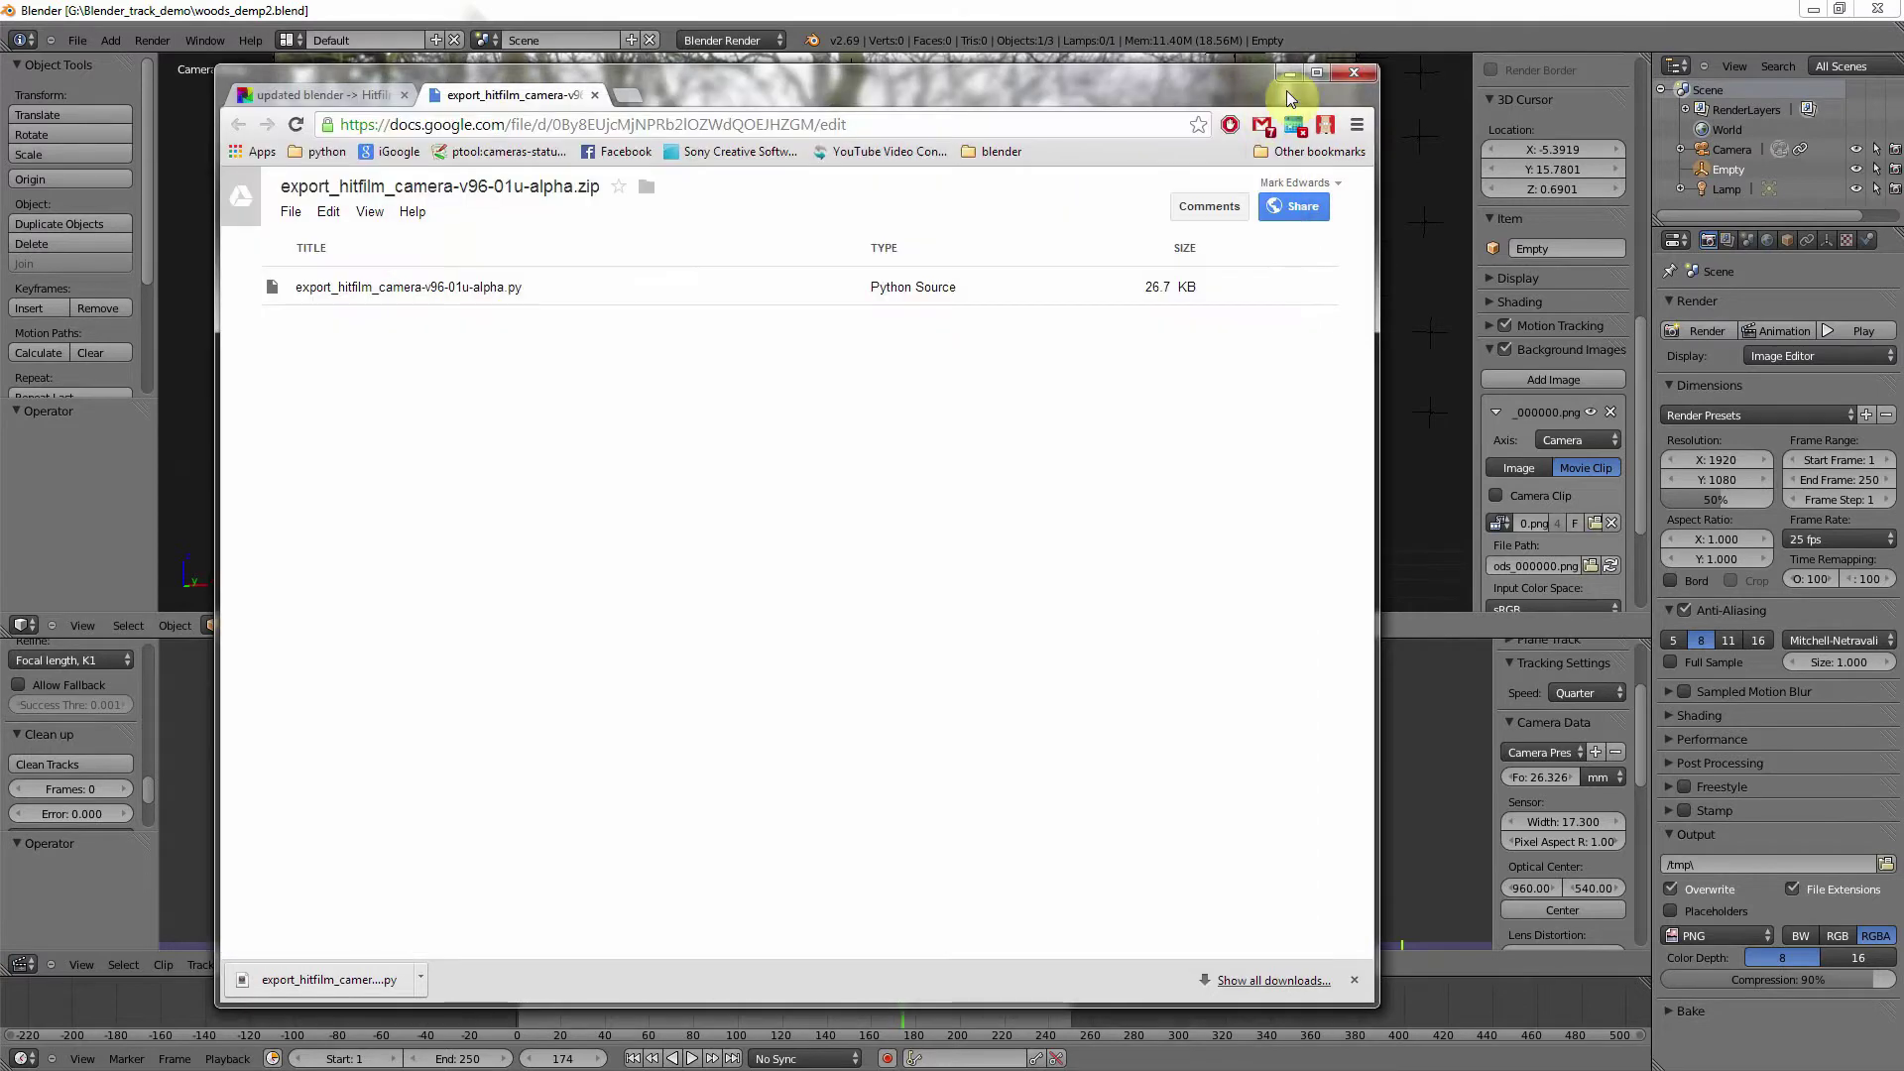
{"action": "left_click", "coordinate": [1354, 72]}
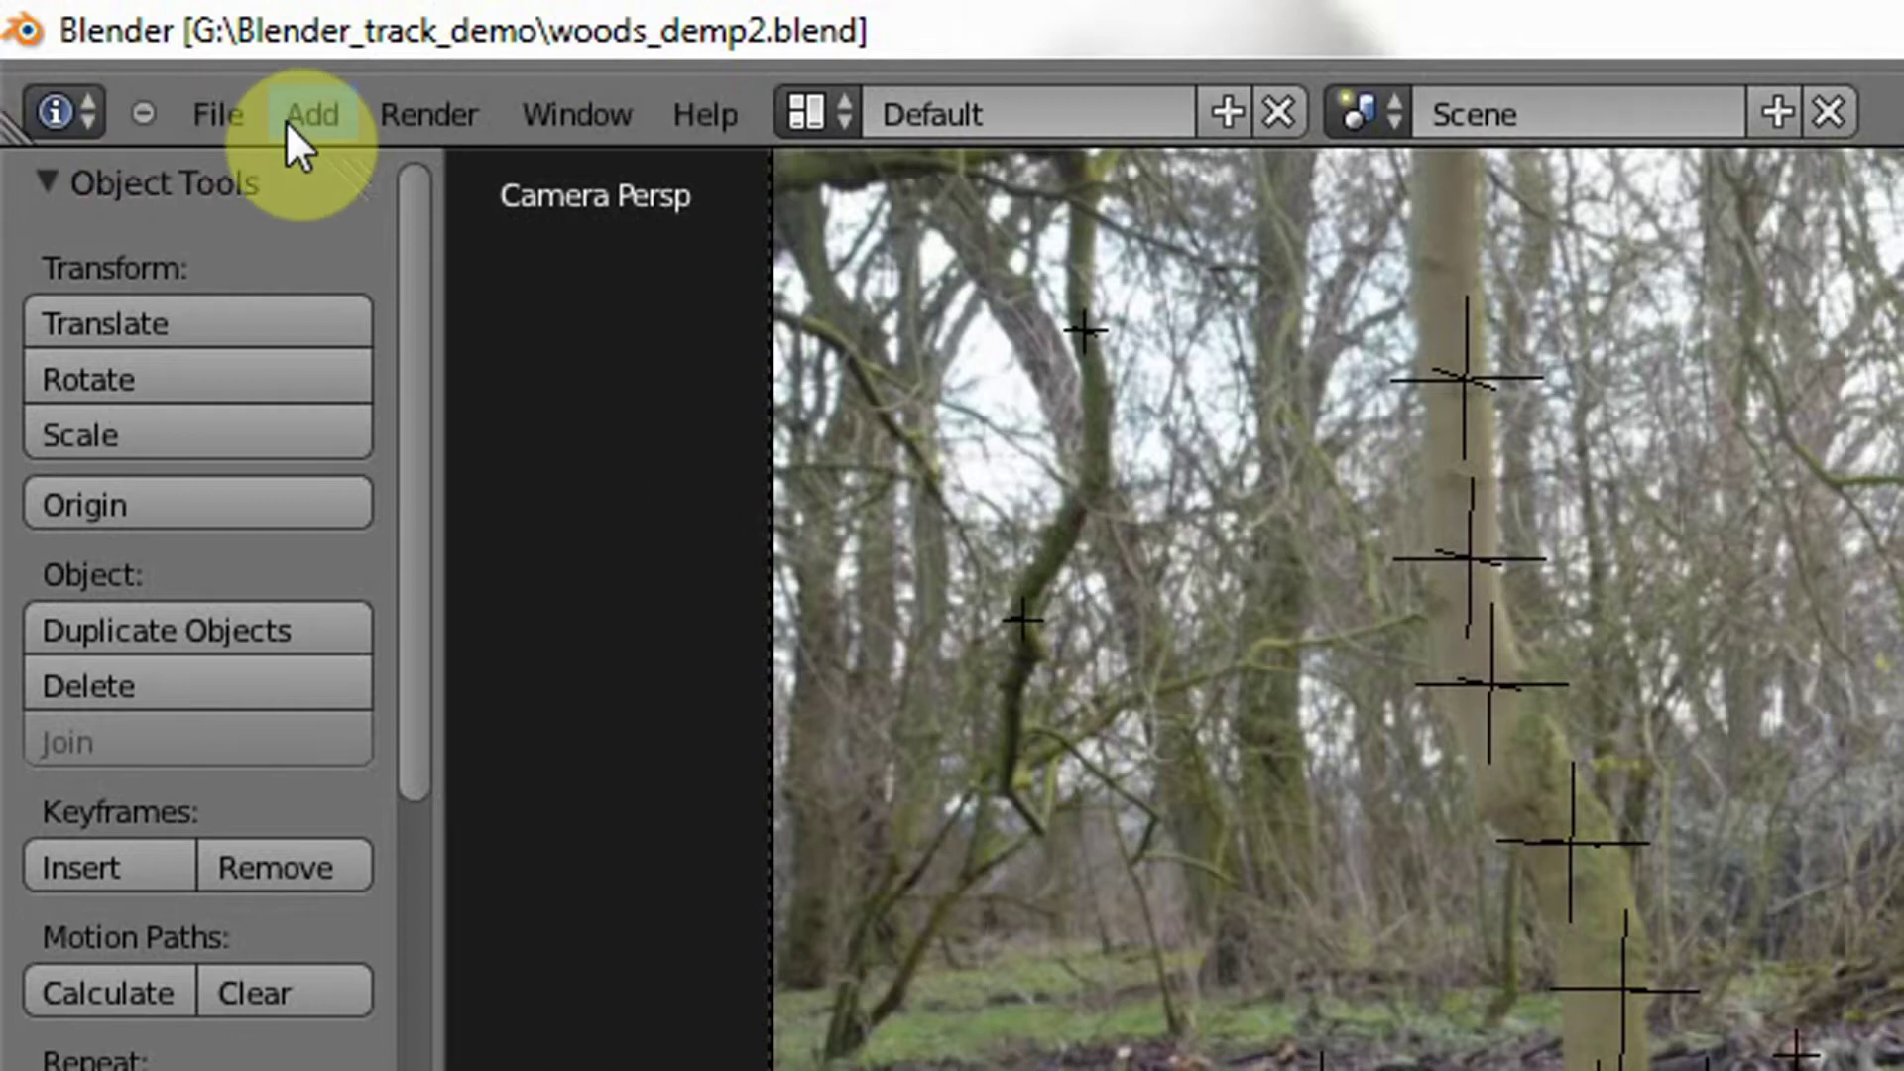
{"action": "left_click", "coordinate": [230, 117]}
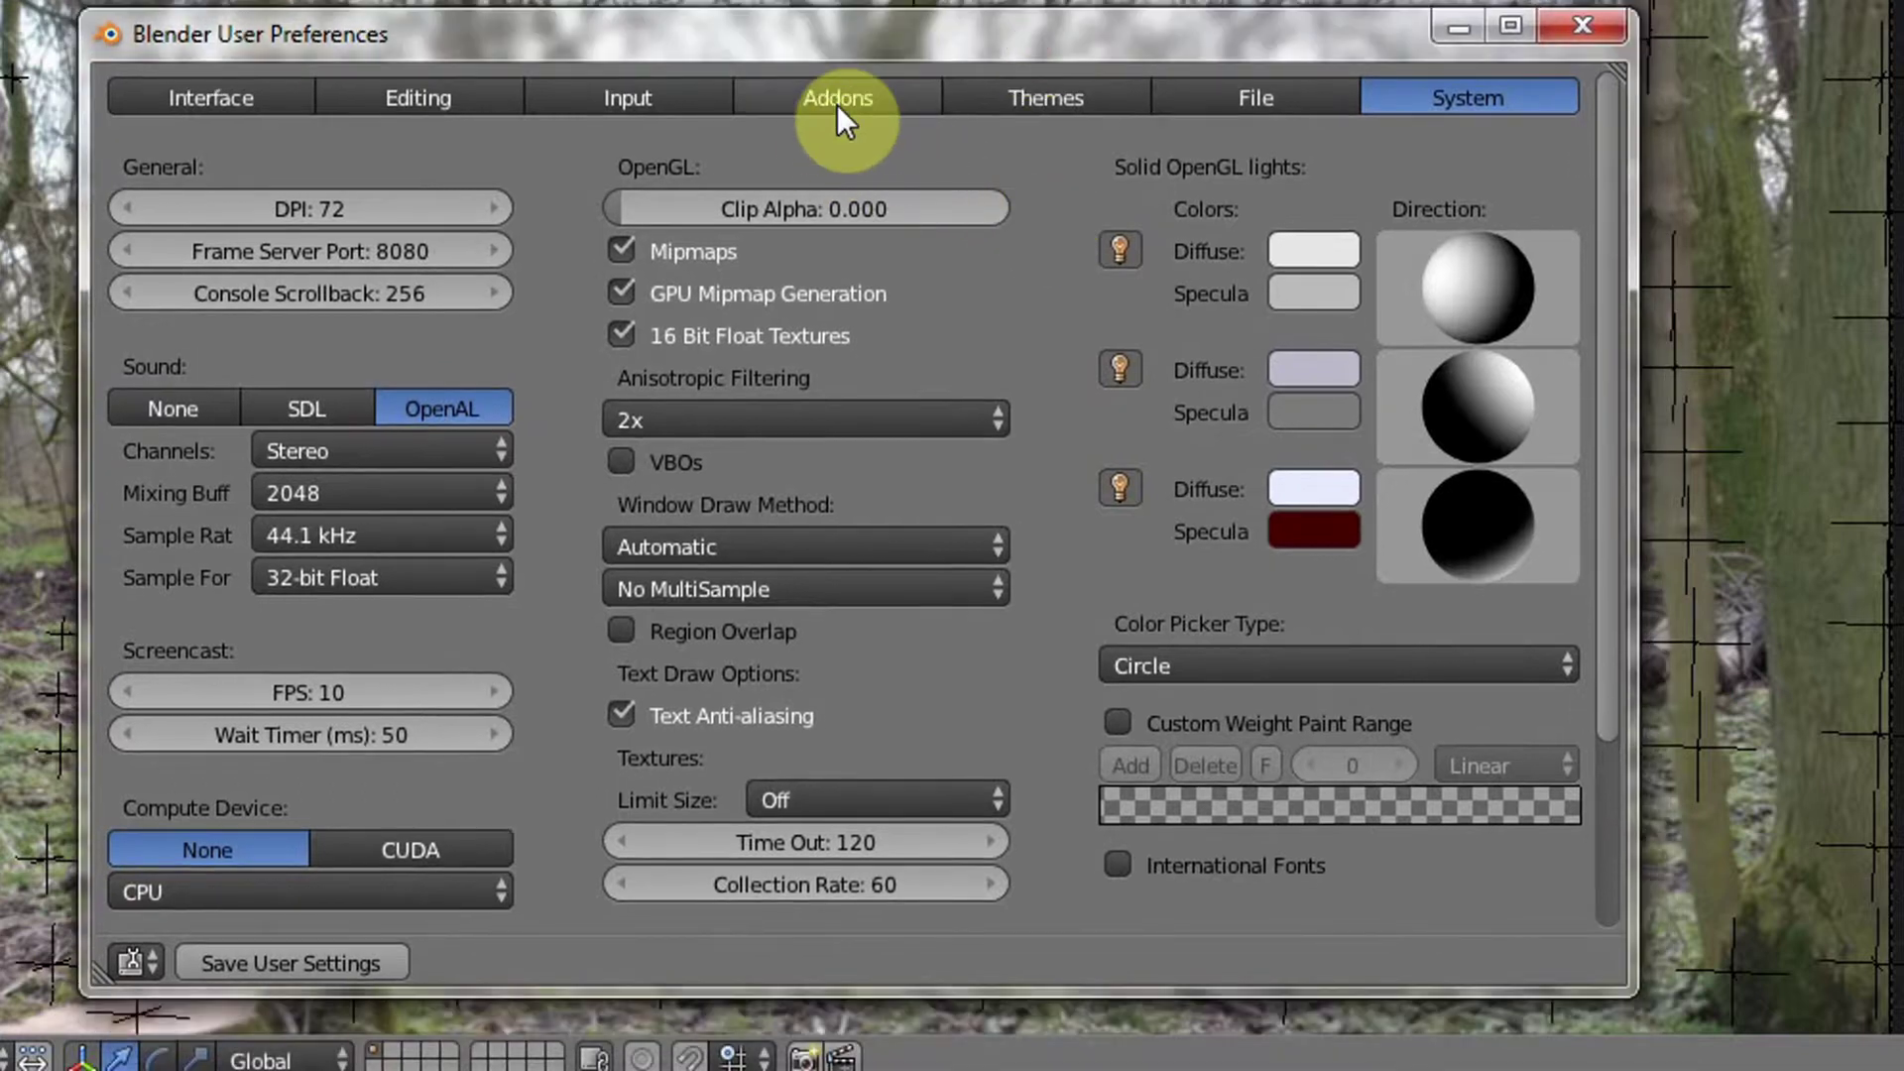
{"action": "left_click", "coordinate": [837, 105]}
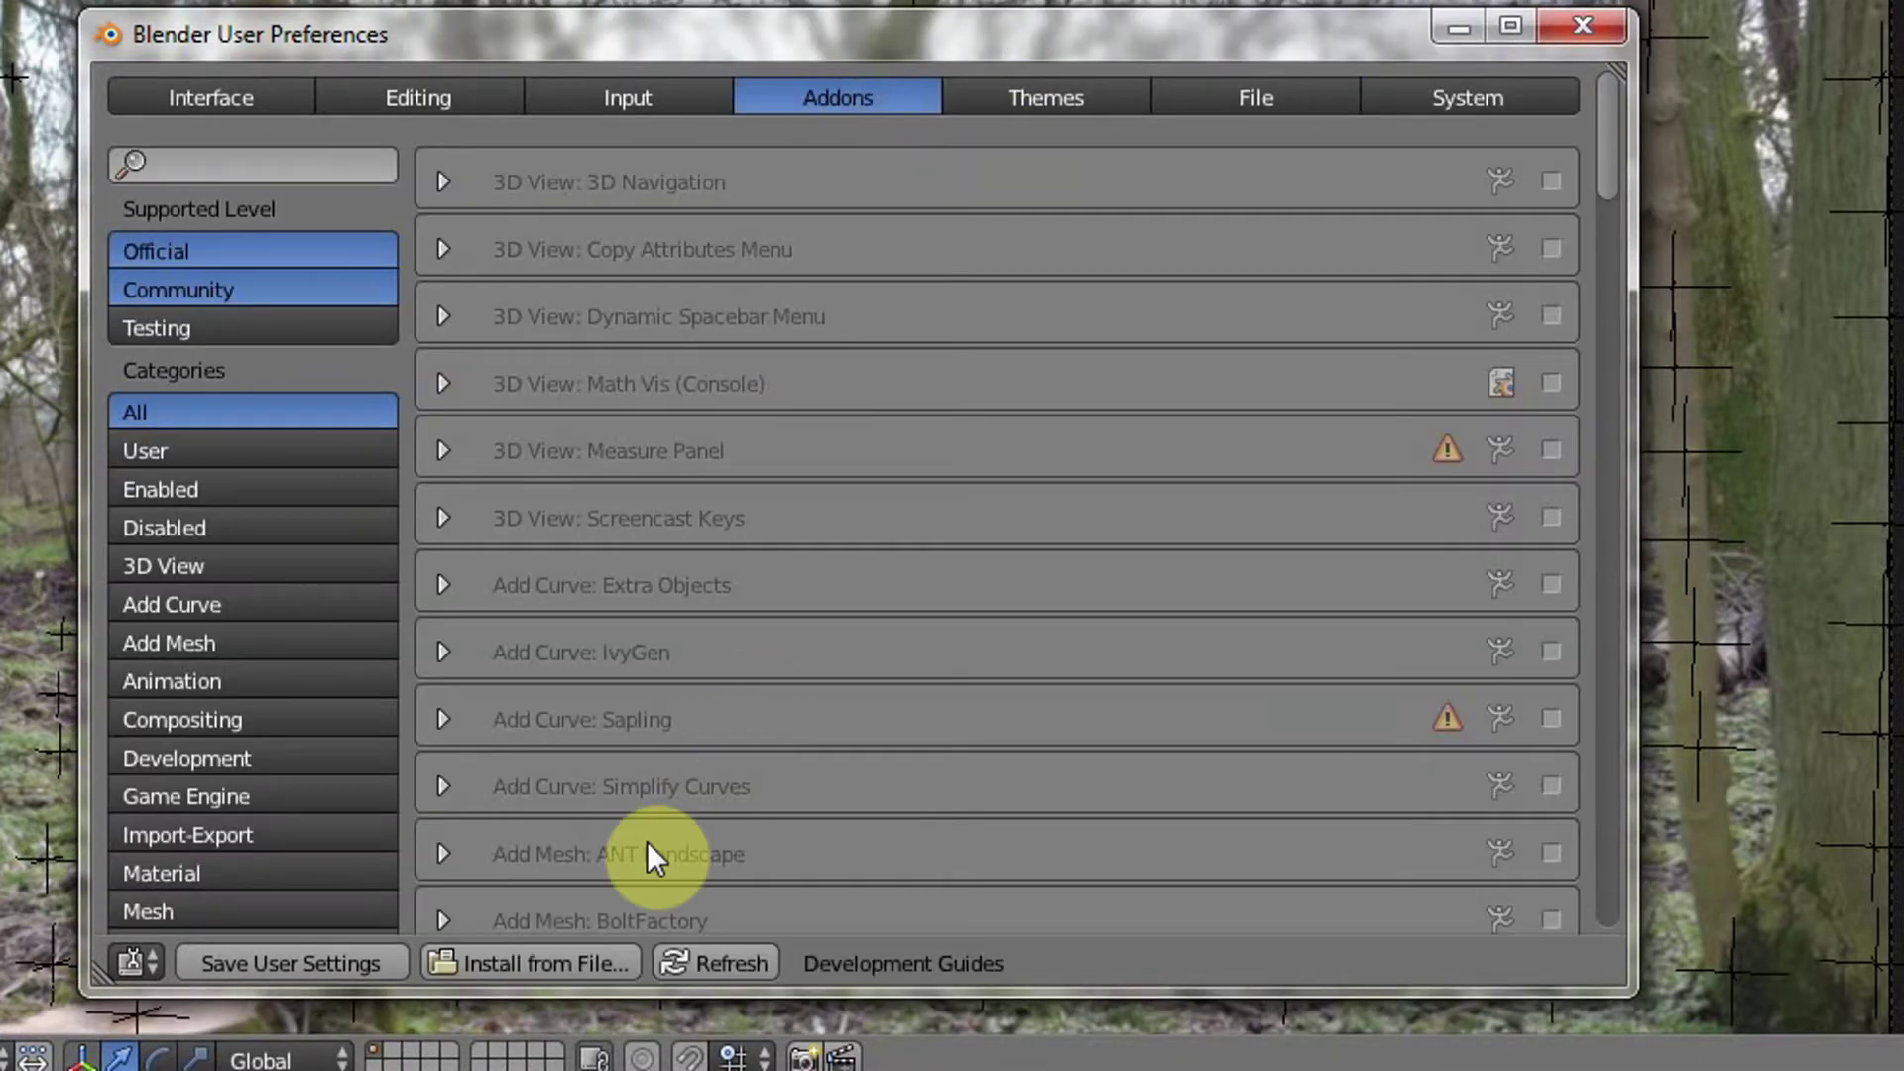
{"action": "left_click", "coordinate": [538, 962]}
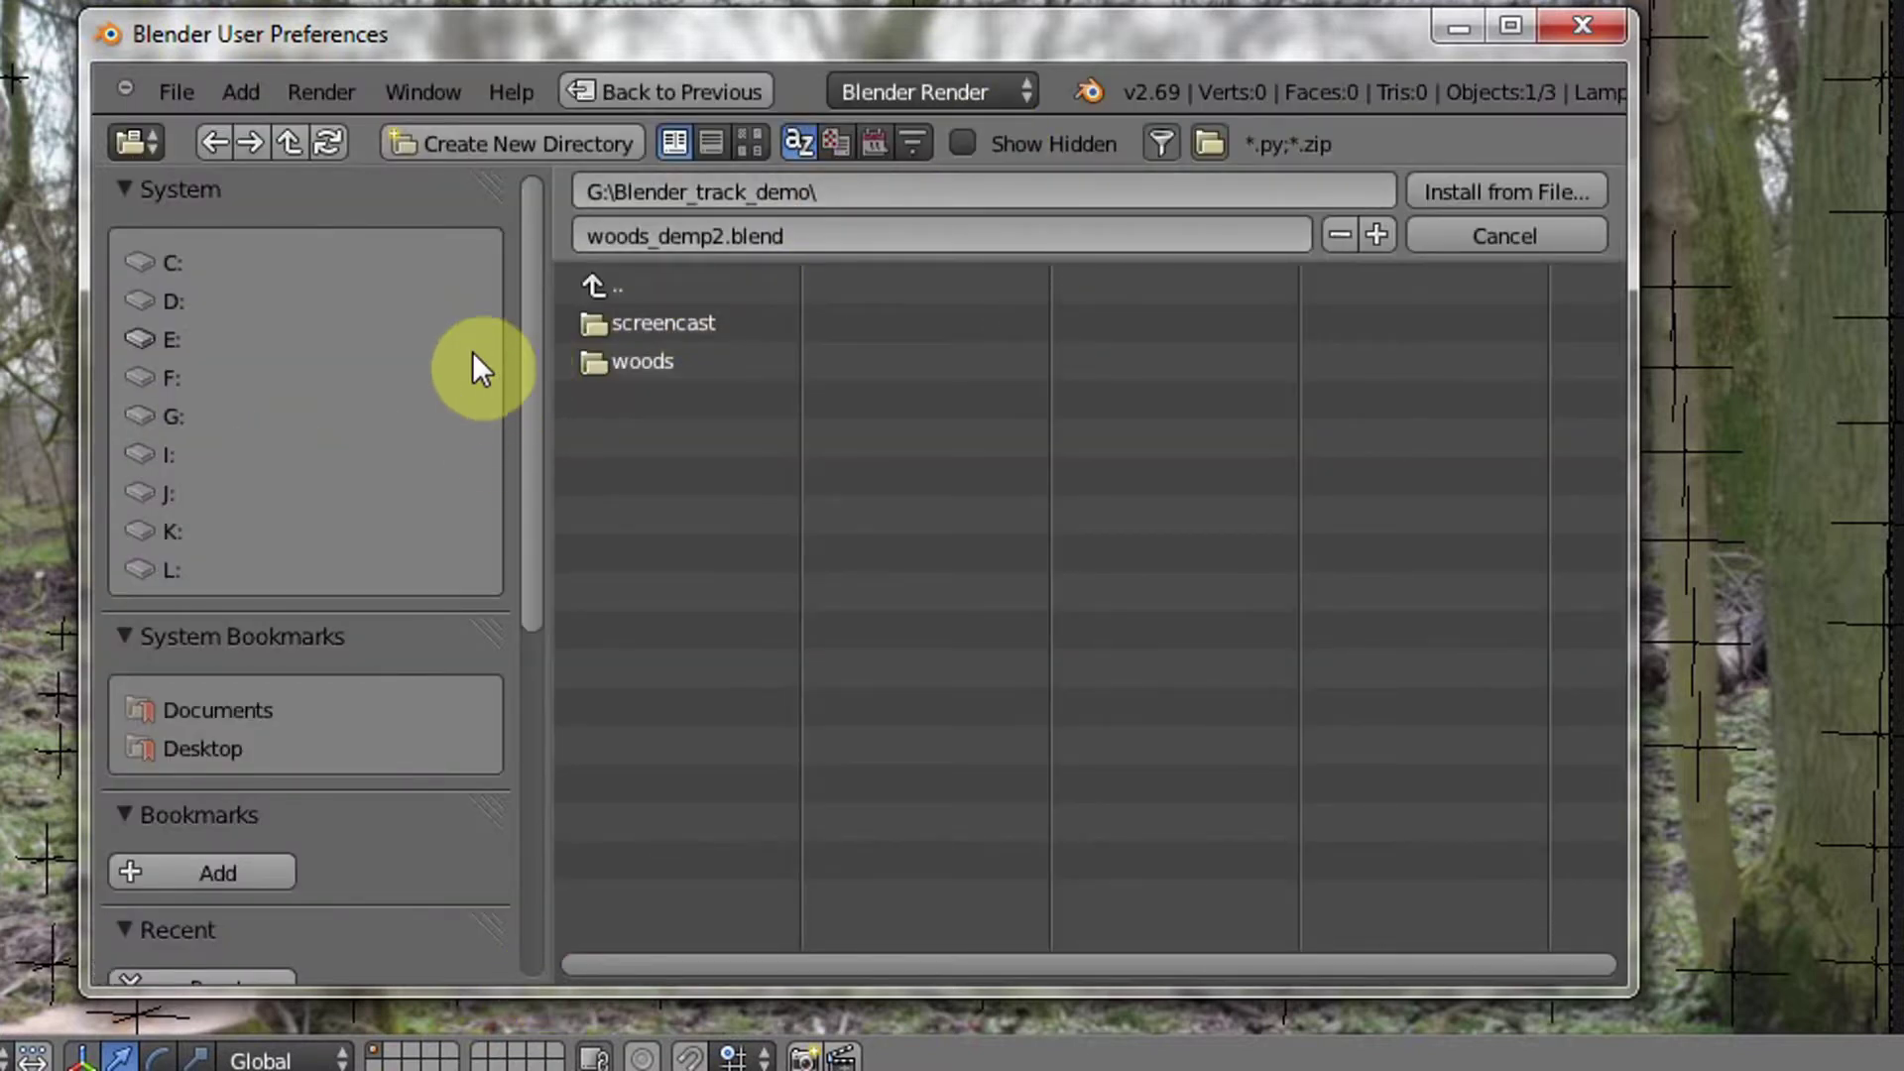
- Browse to C:\Users\<user>\Downloads and select export_hitfilm_camera-v96-01u-alpha.py
{"action": "left_click_drag", "start_coordinate": [527, 369], "coordinate": [485, 197]}
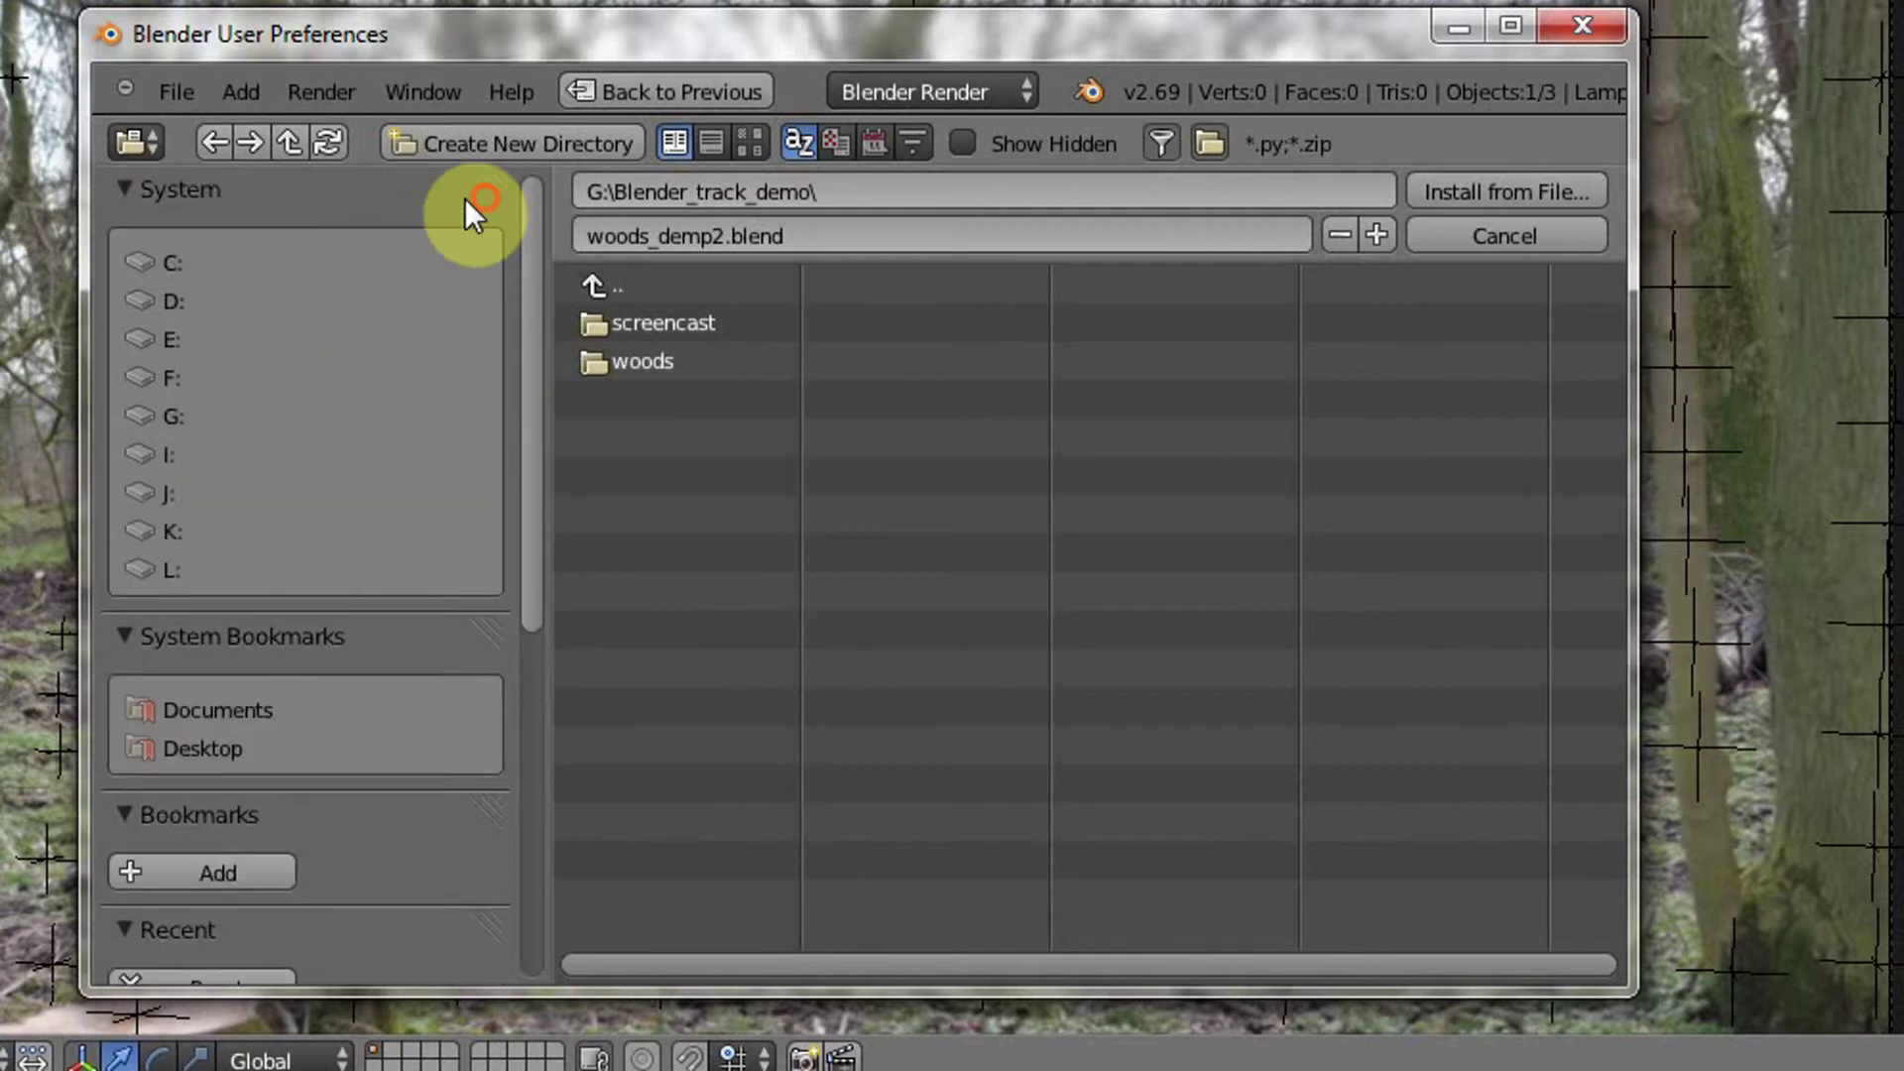
{"action": "left_click", "coordinate": [171, 260]}
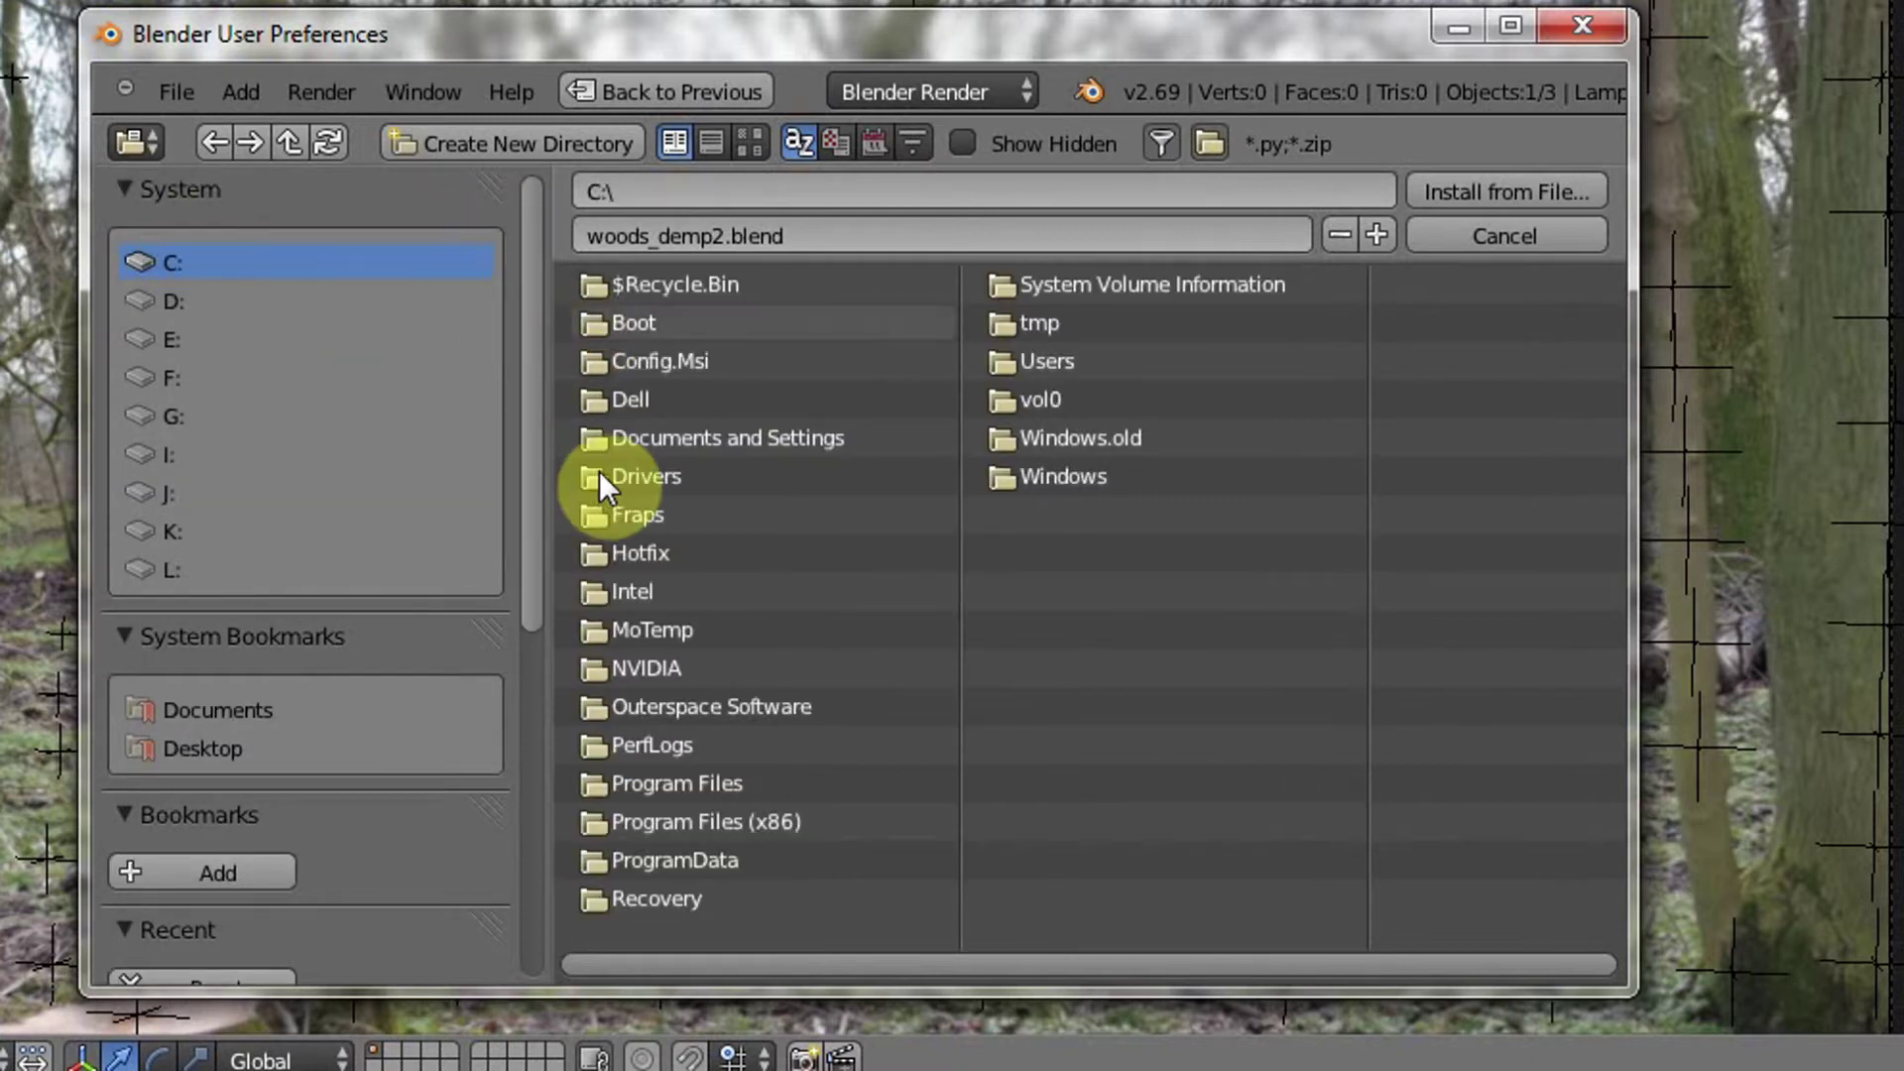
{"action": "left_click", "coordinate": [1045, 365]}
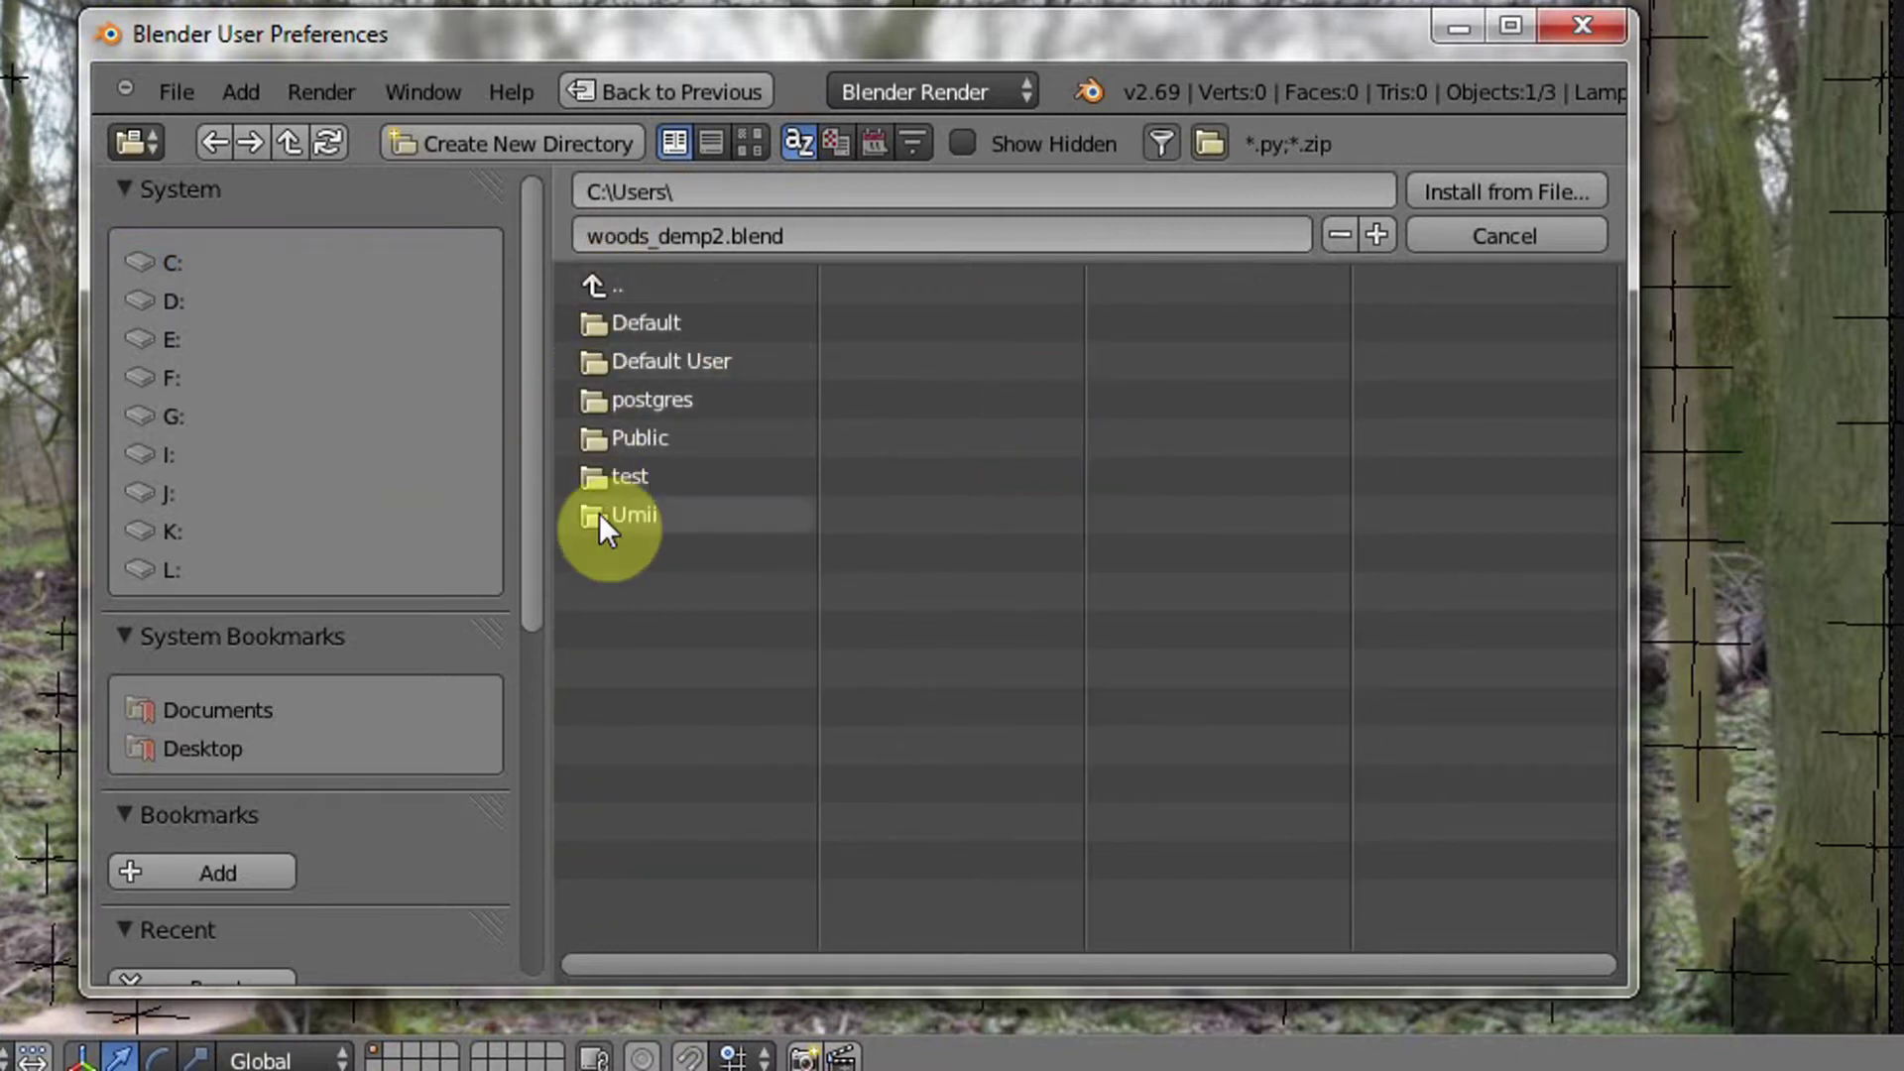
{"action": "left_click", "coordinate": [598, 514]}
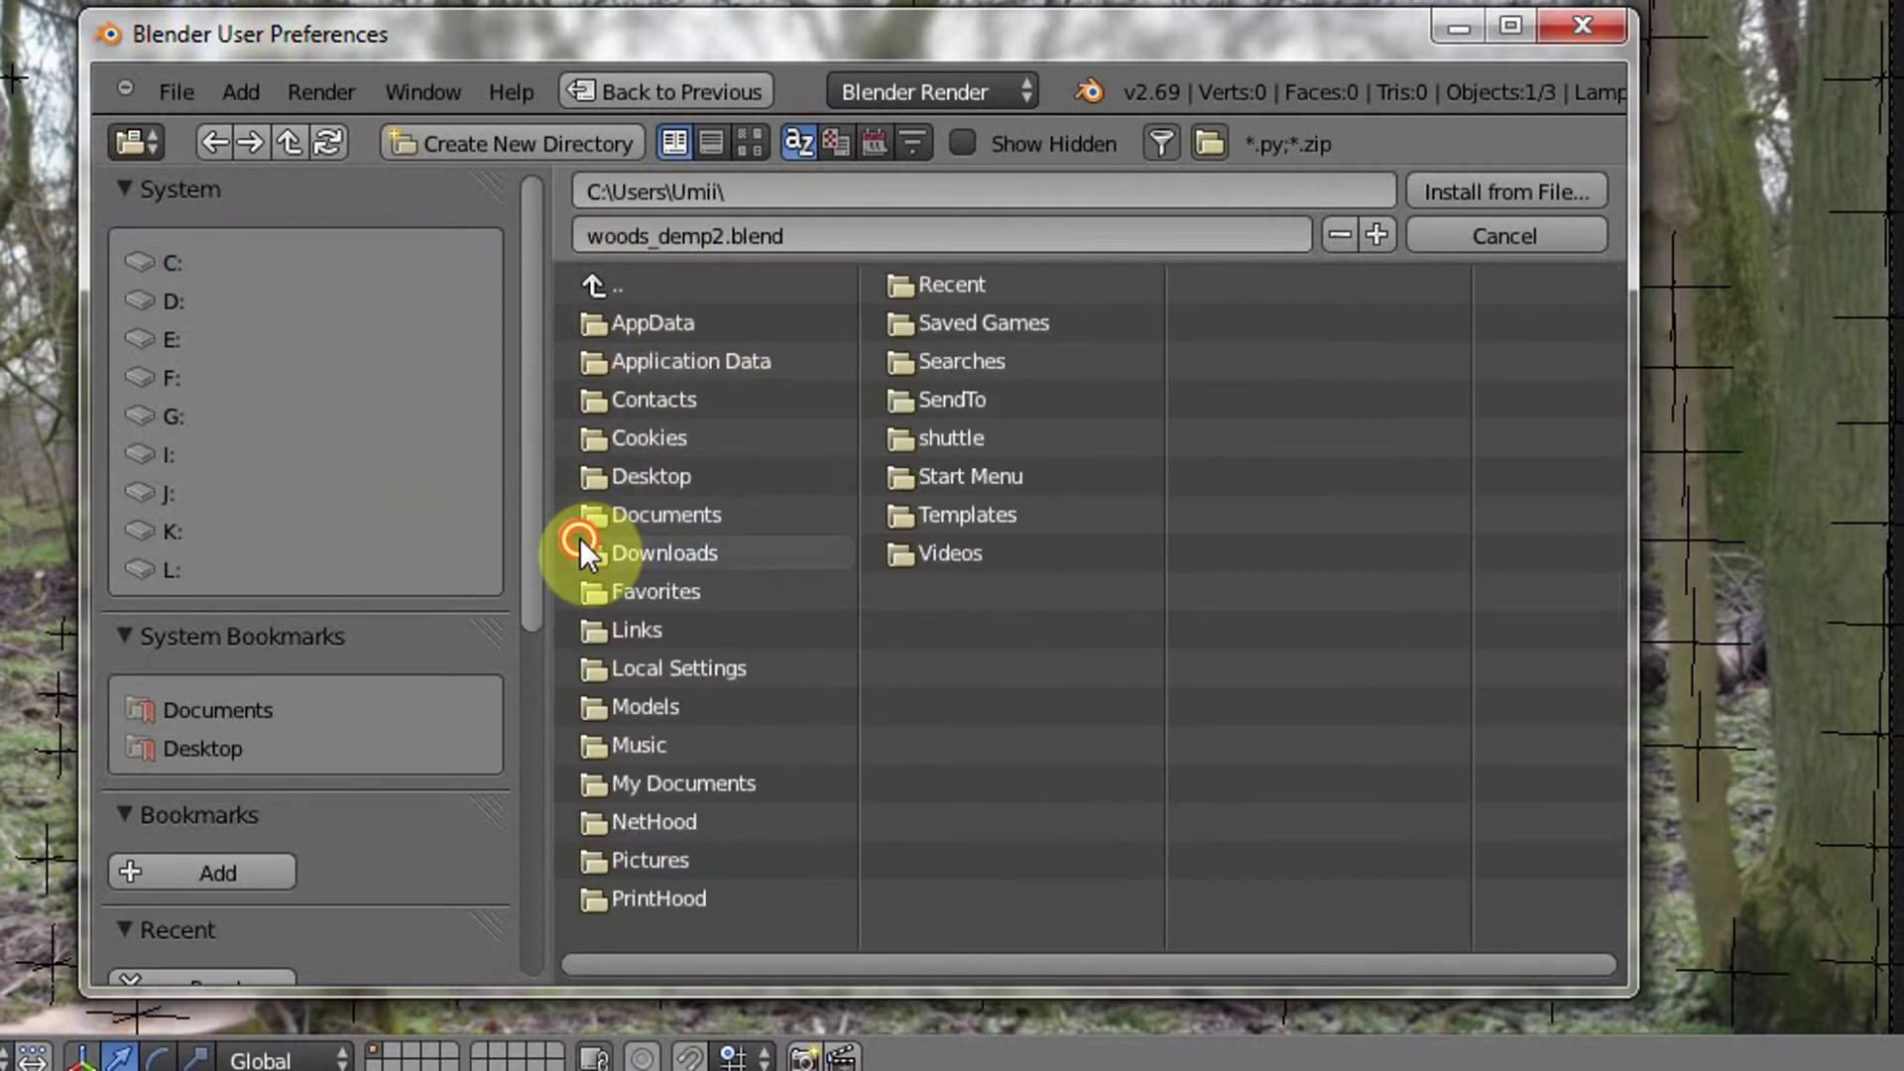
{"action": "left_click", "coordinate": [579, 538]}
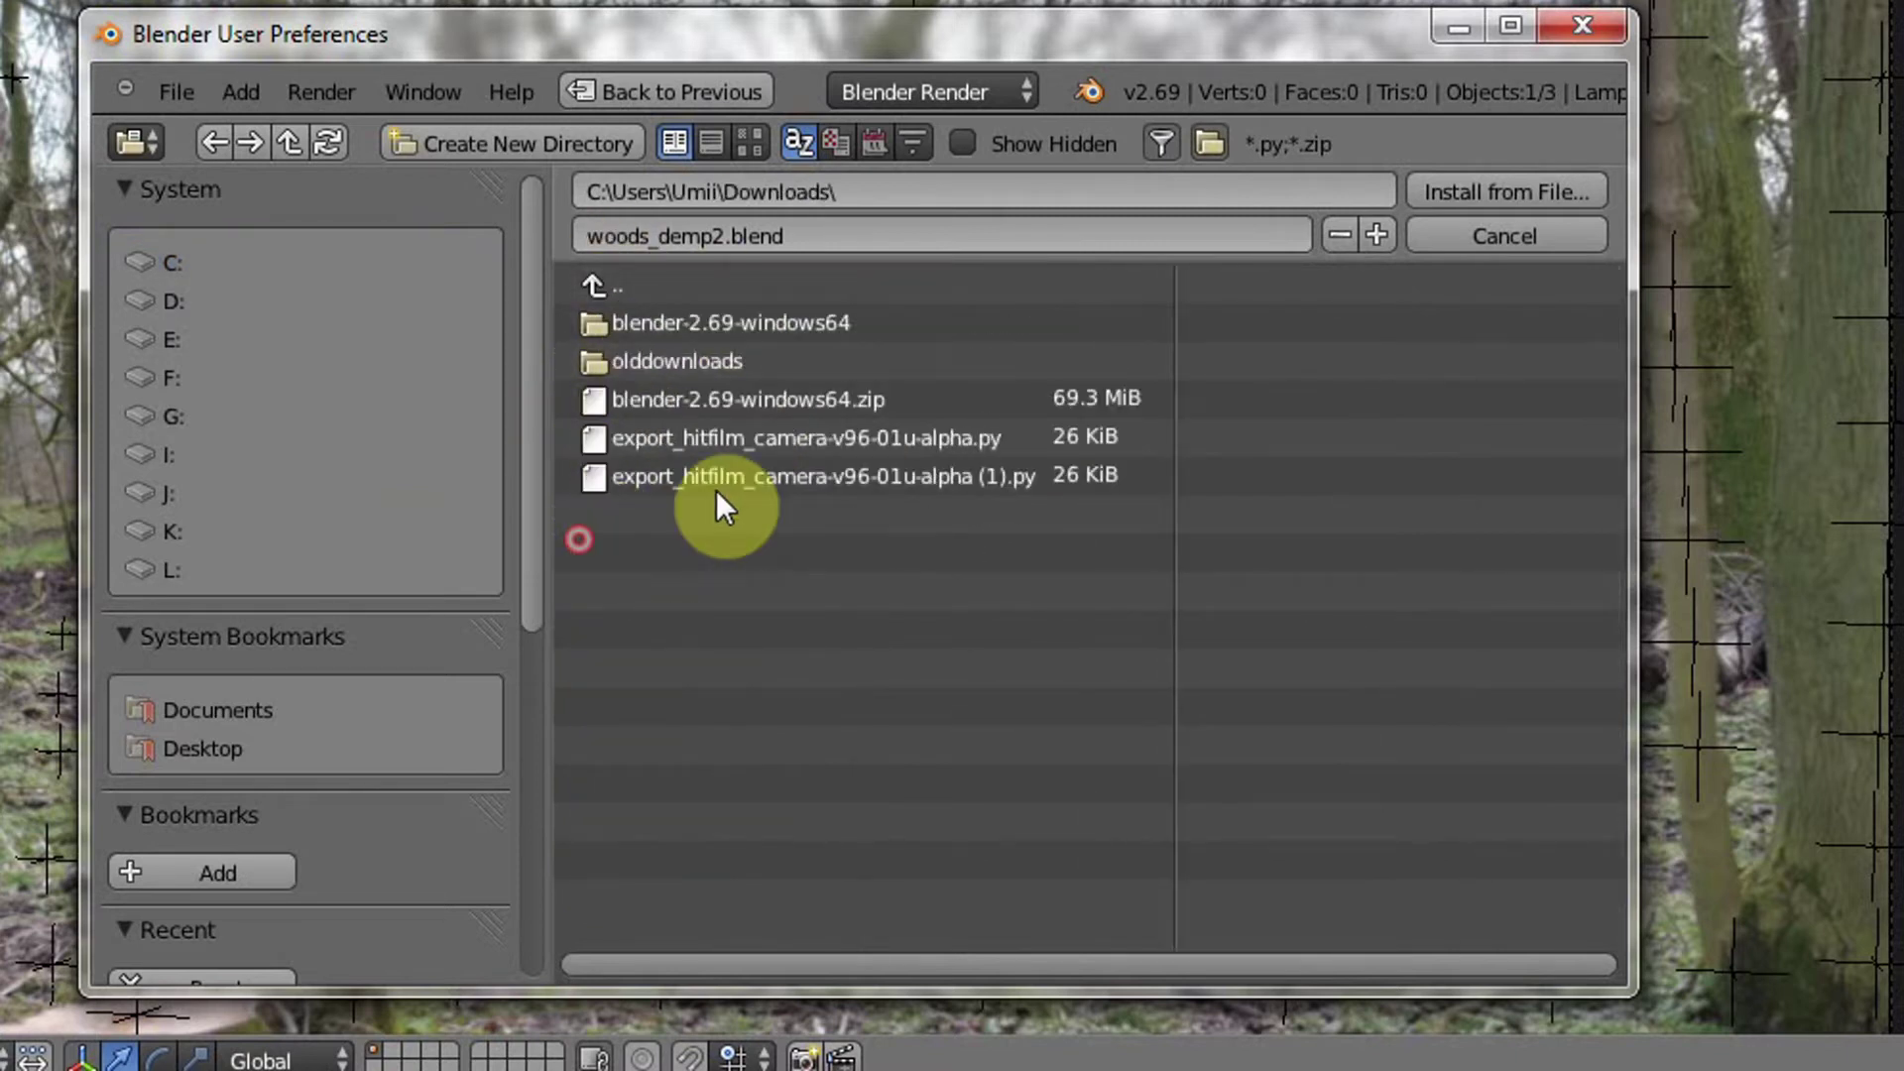
{"action": "left_click", "coordinate": [812, 435]}
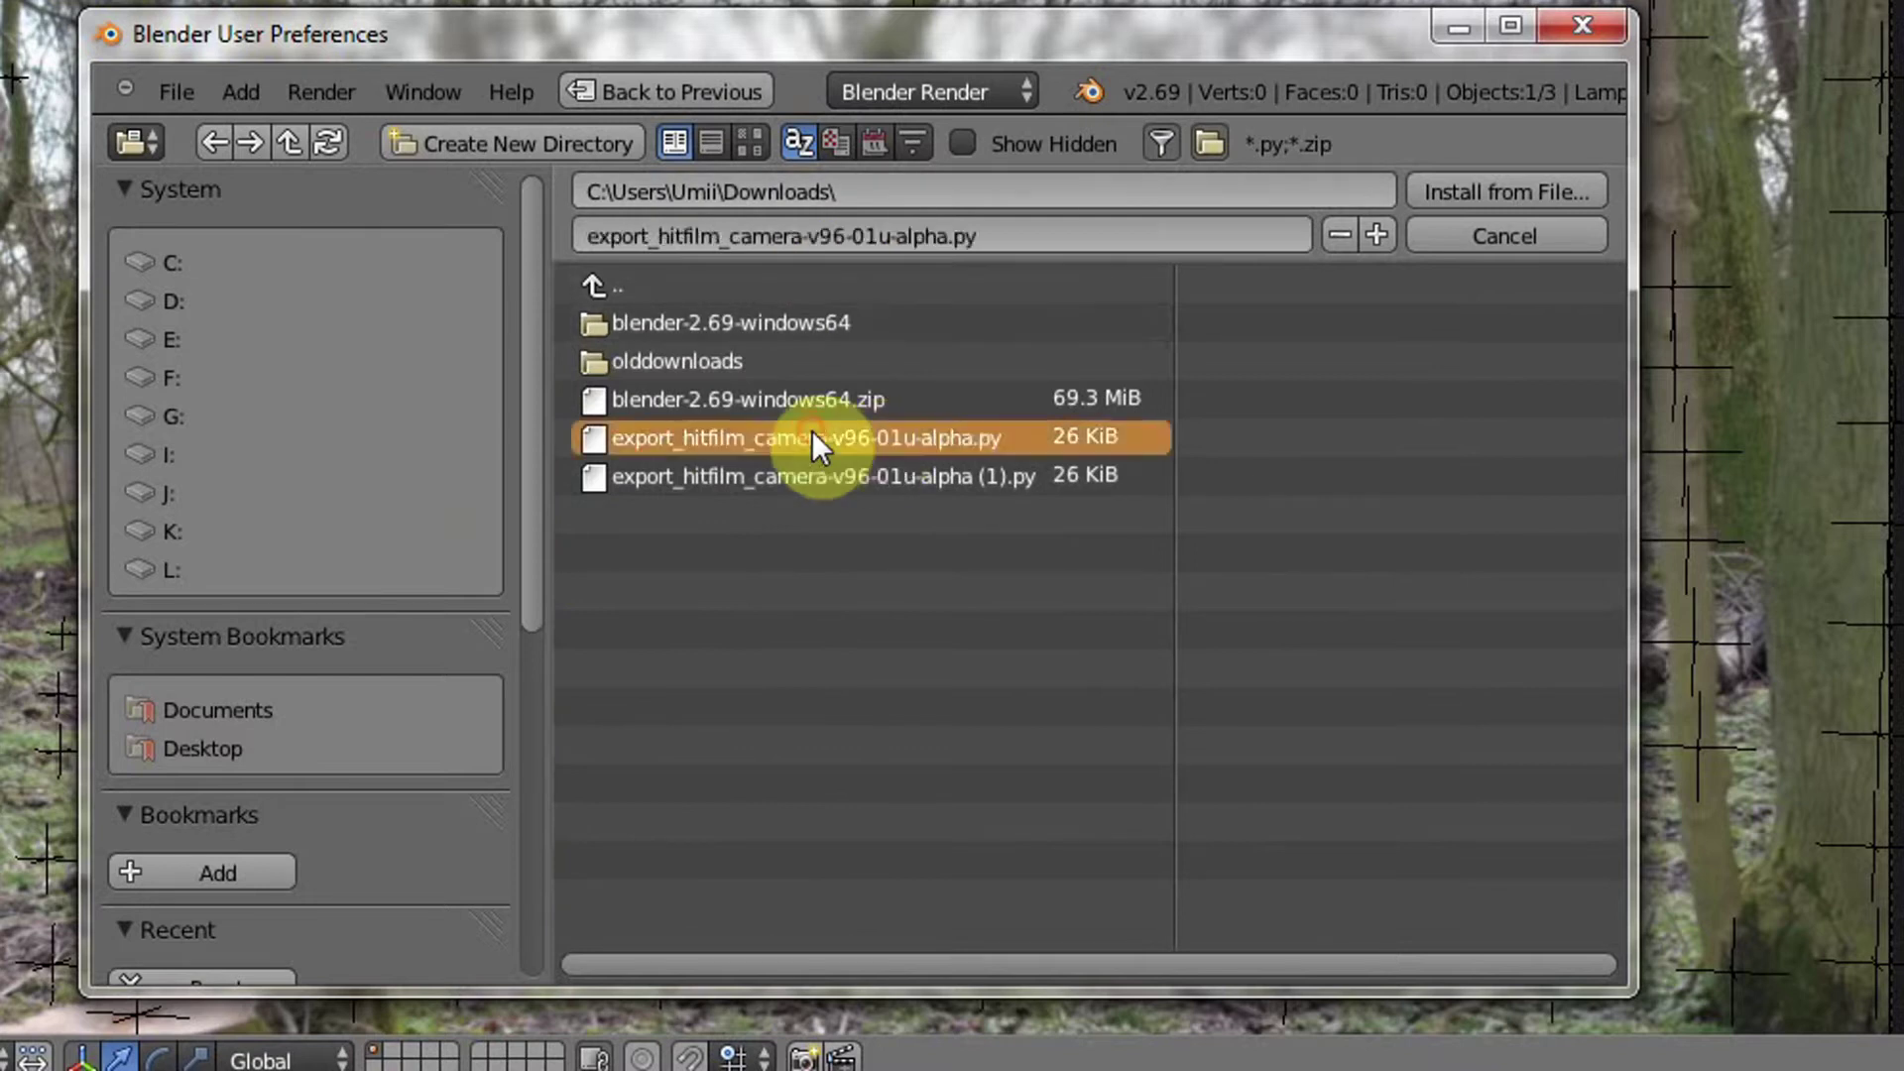
- Install the script, tick Import-Export: Hitfilm Export .hfcs, dismiss the runtime error, and close preferences
{"action": "left_click", "coordinate": [1513, 192]}
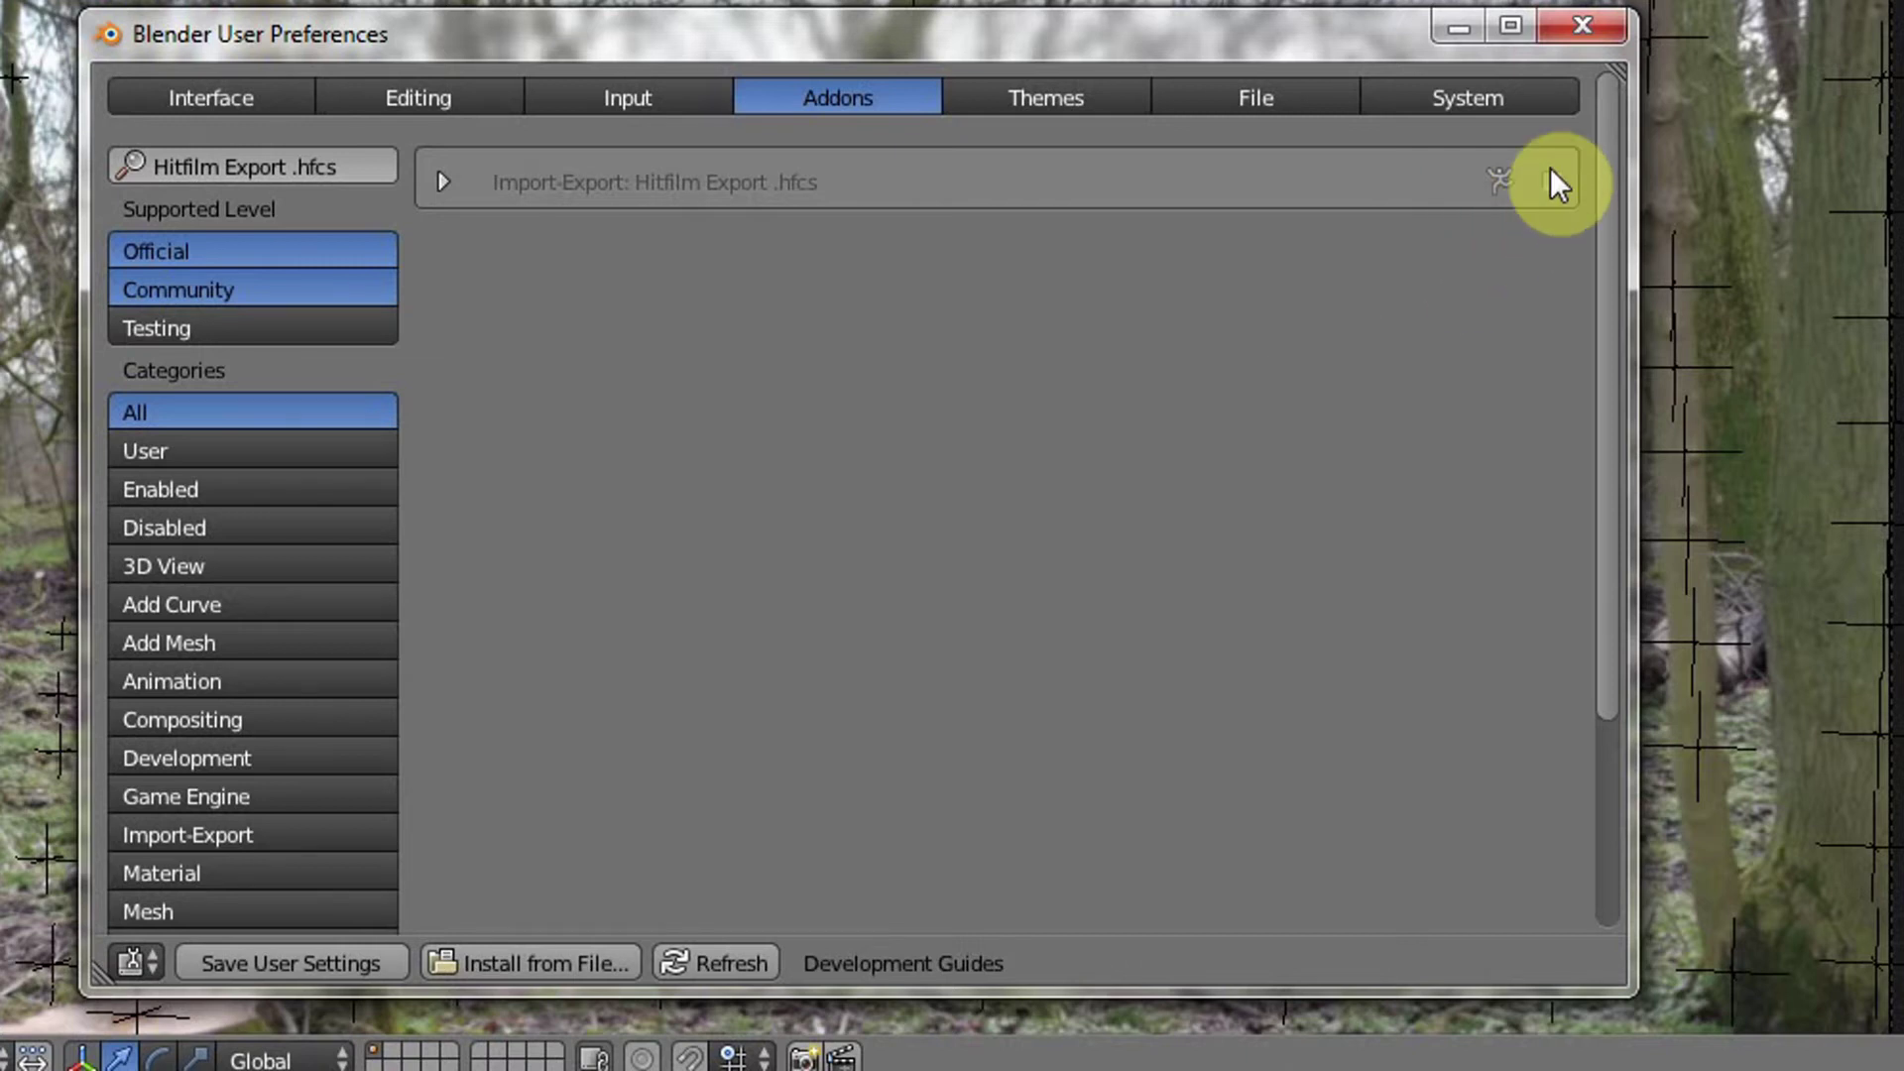
{"action": "left_click", "coordinate": [1550, 182]}
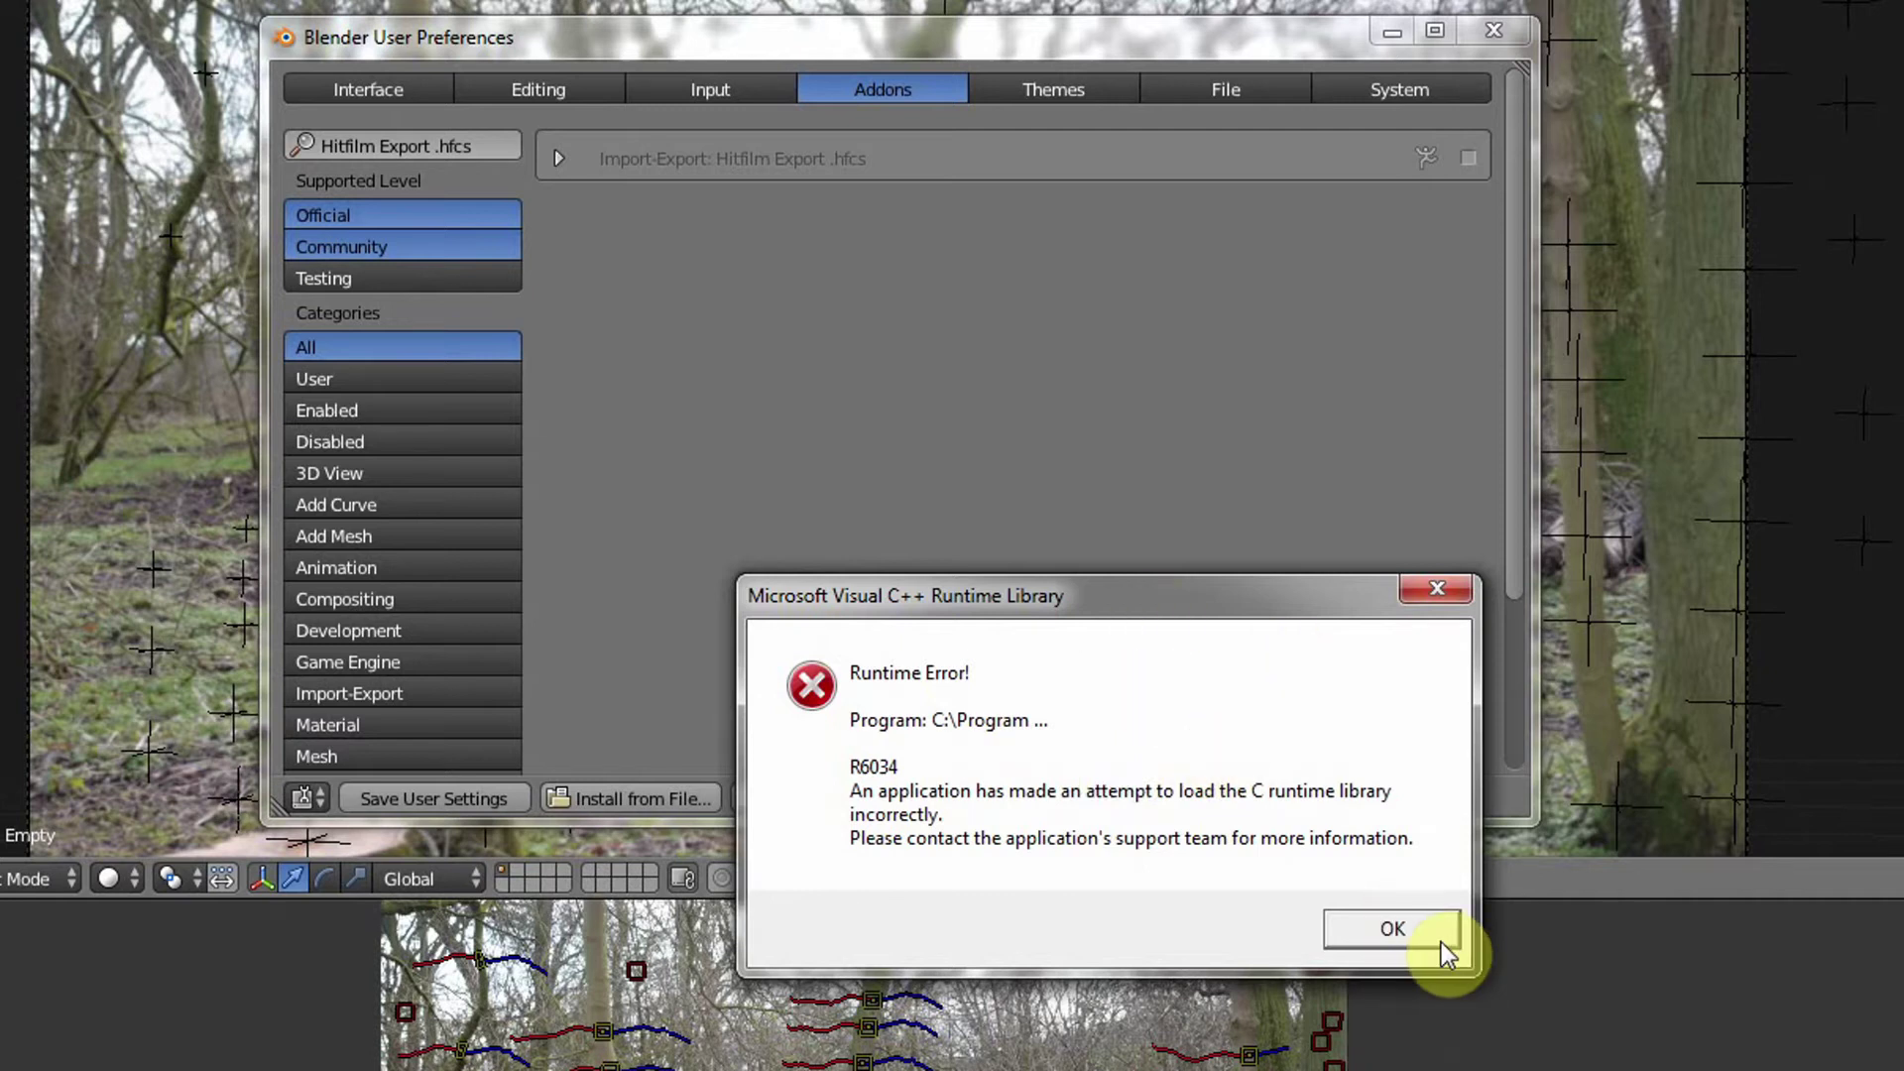
{"action": "left_click", "coordinate": [1418, 930]}
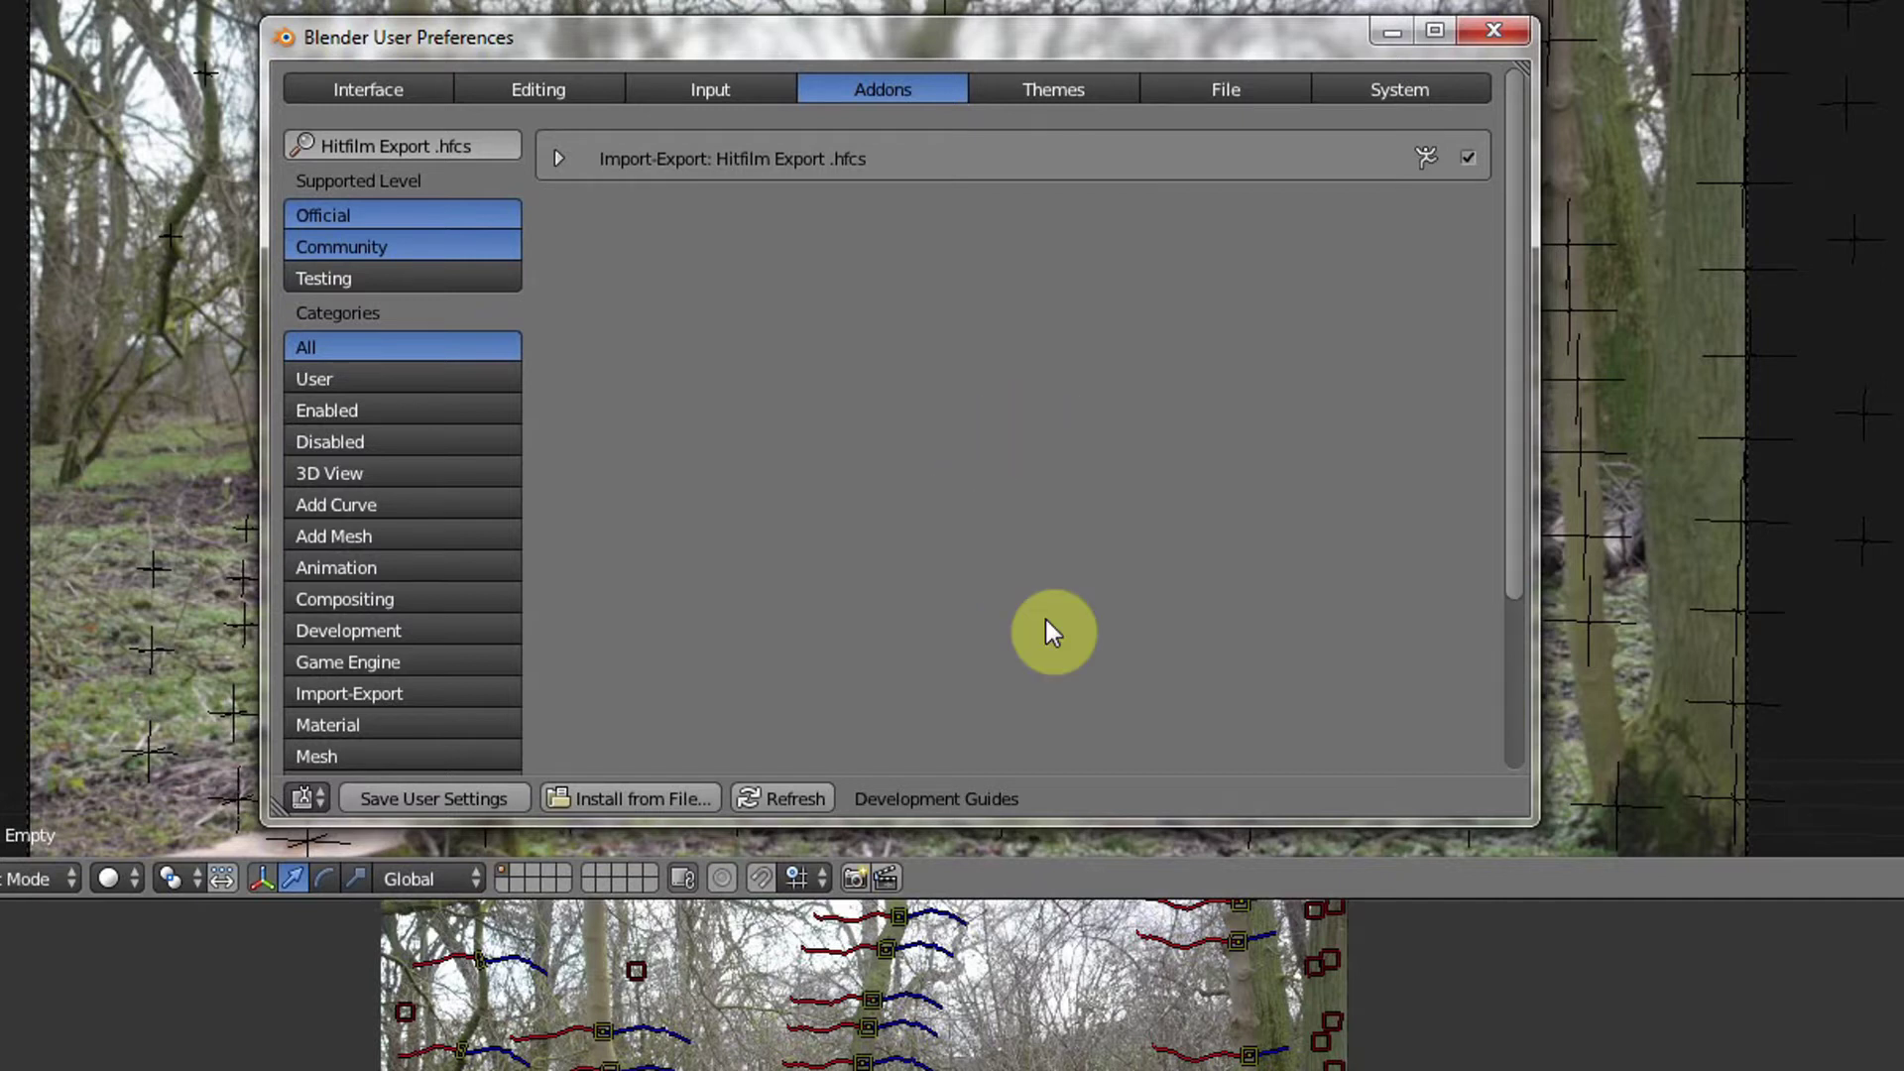
{"action": "left_click", "coordinate": [1500, 40]}
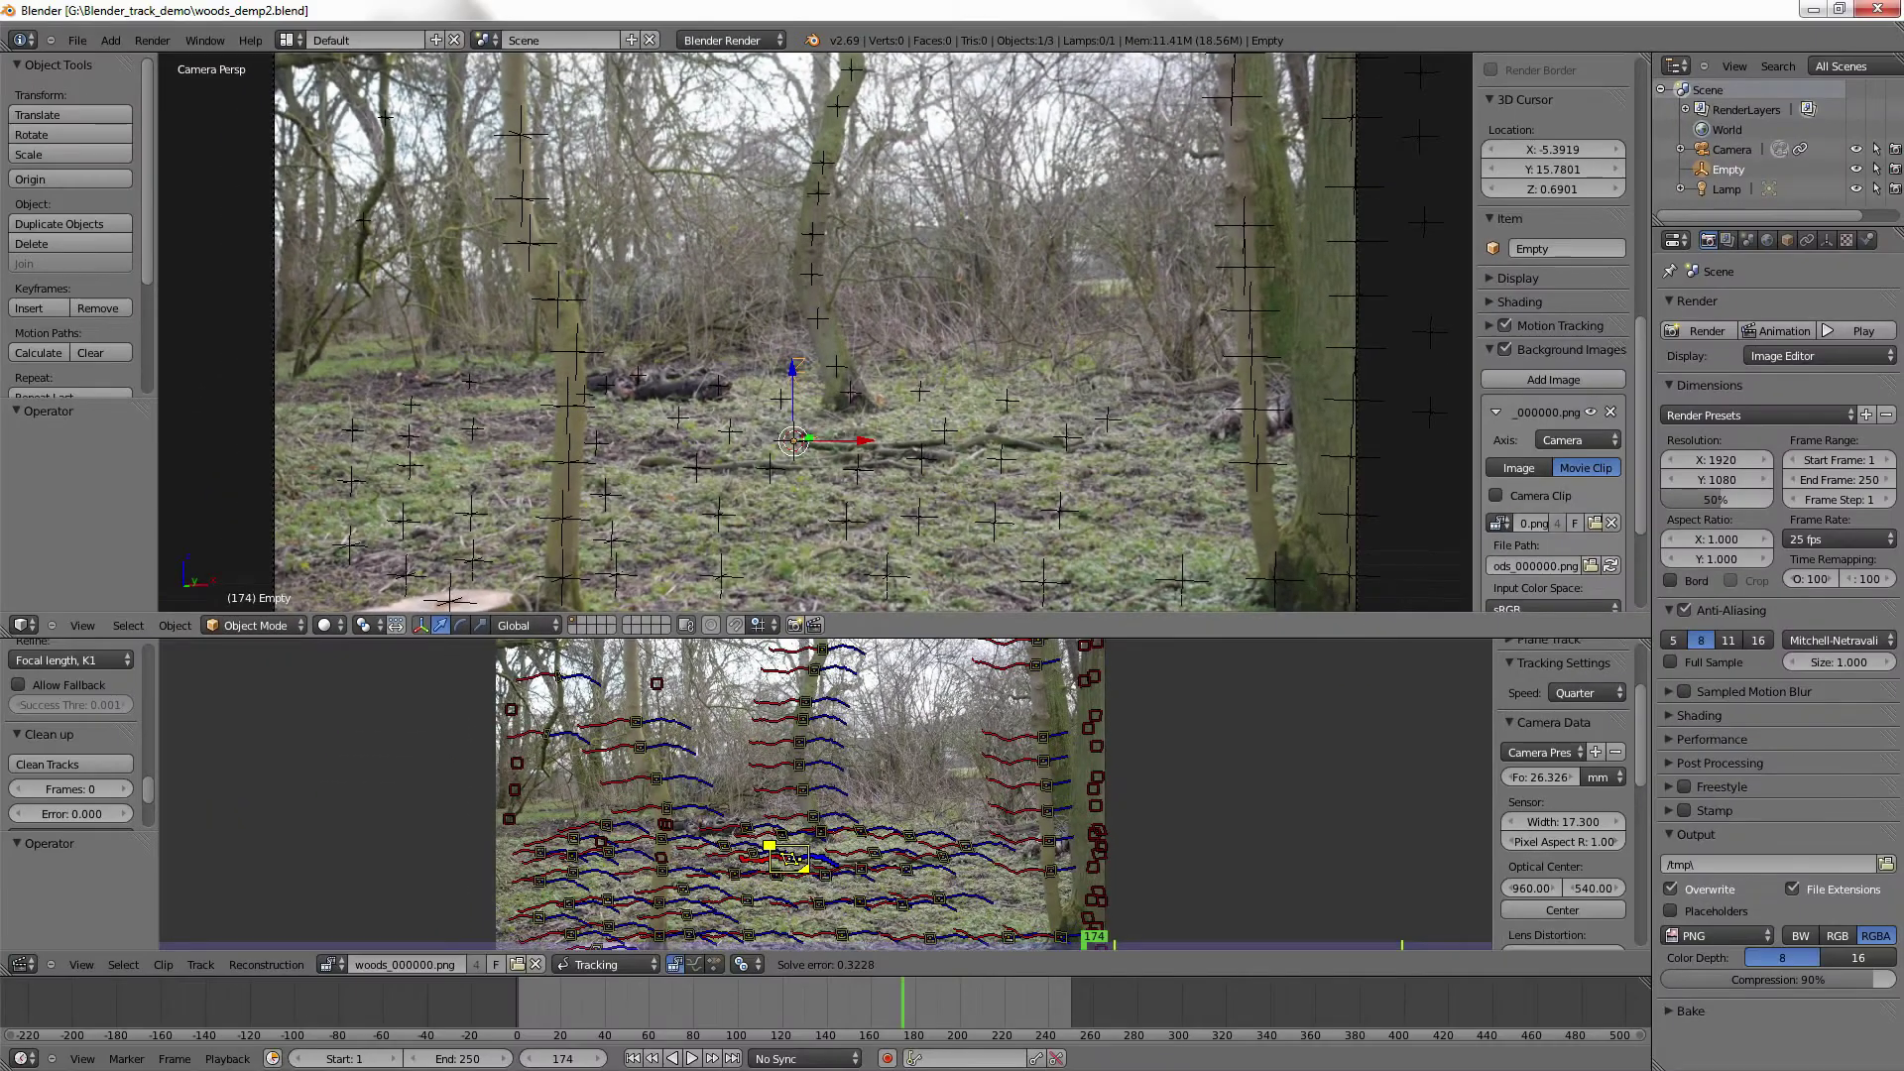
- Browse to C:\Program Files\Blender Foundation\blender-2.69-windows64 in Explorer
{"action": "key", "text": "super+e"}
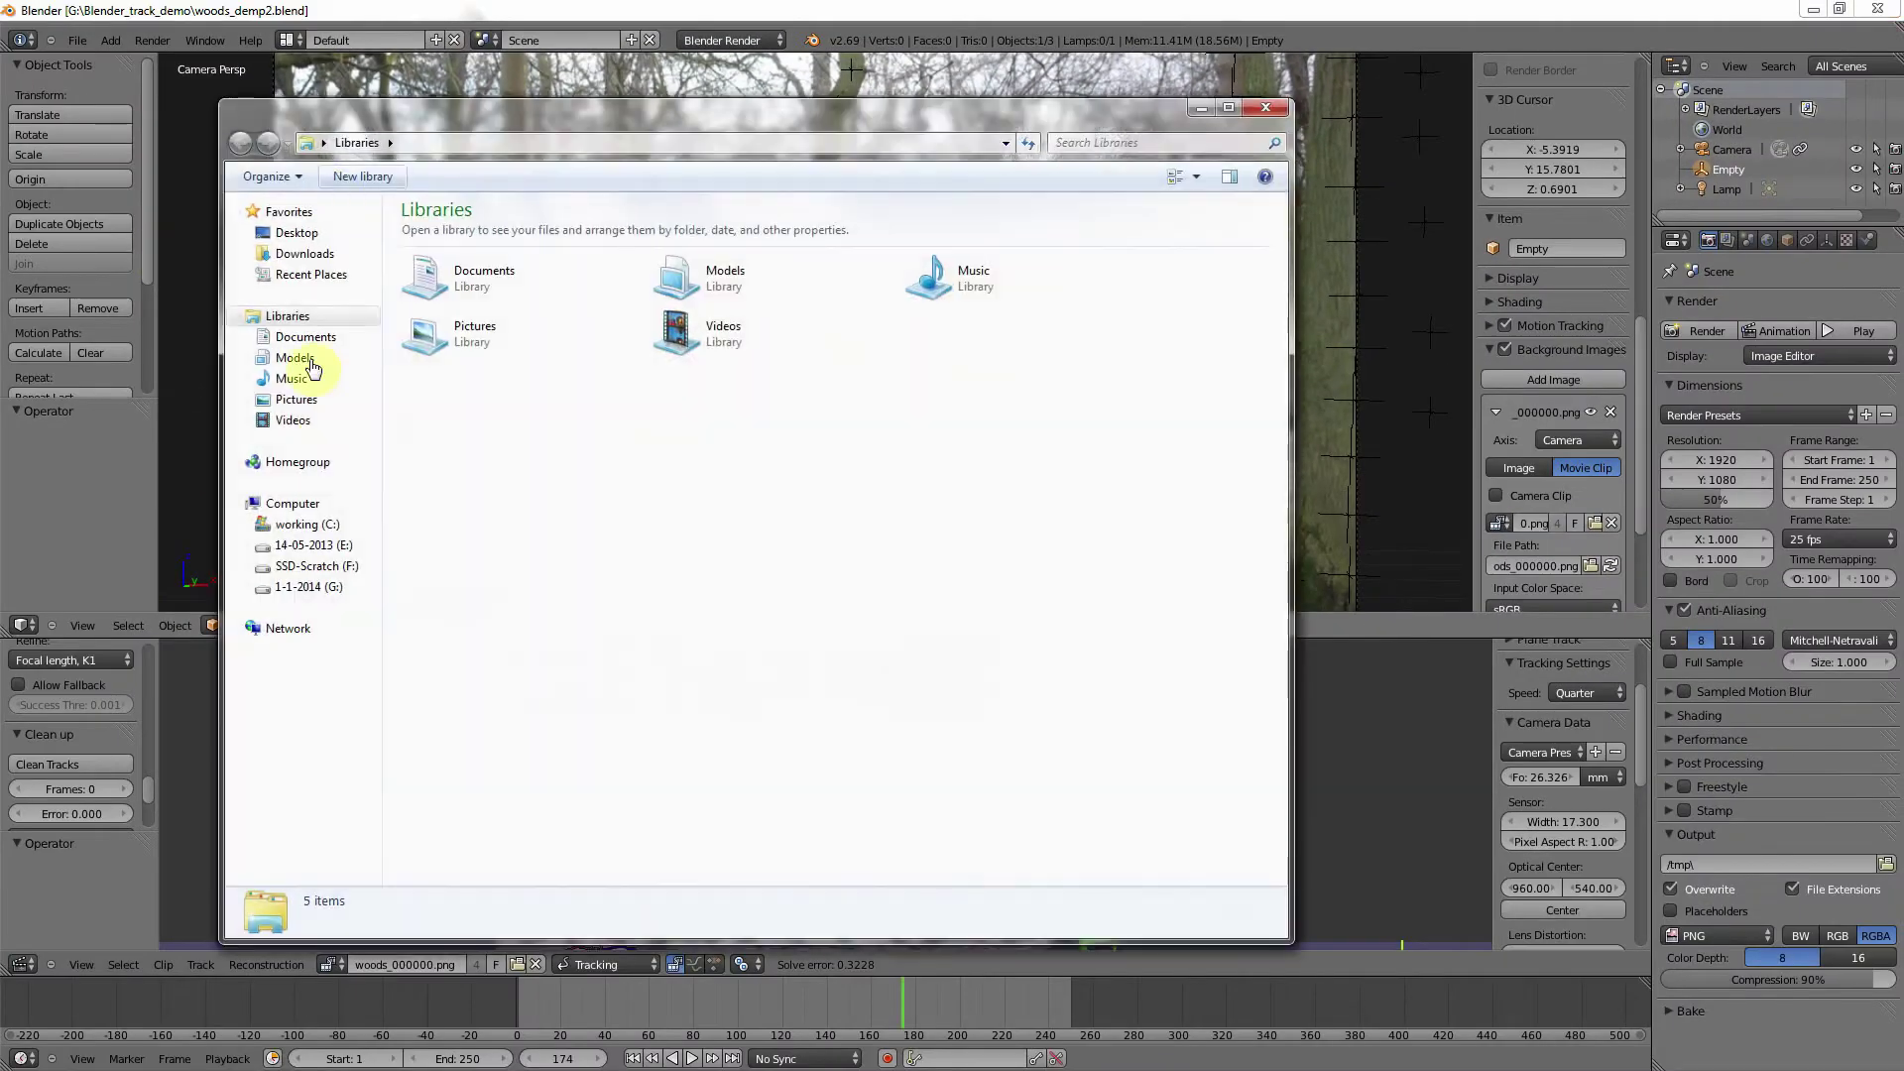
{"action": "left_click", "coordinate": [297, 524]}
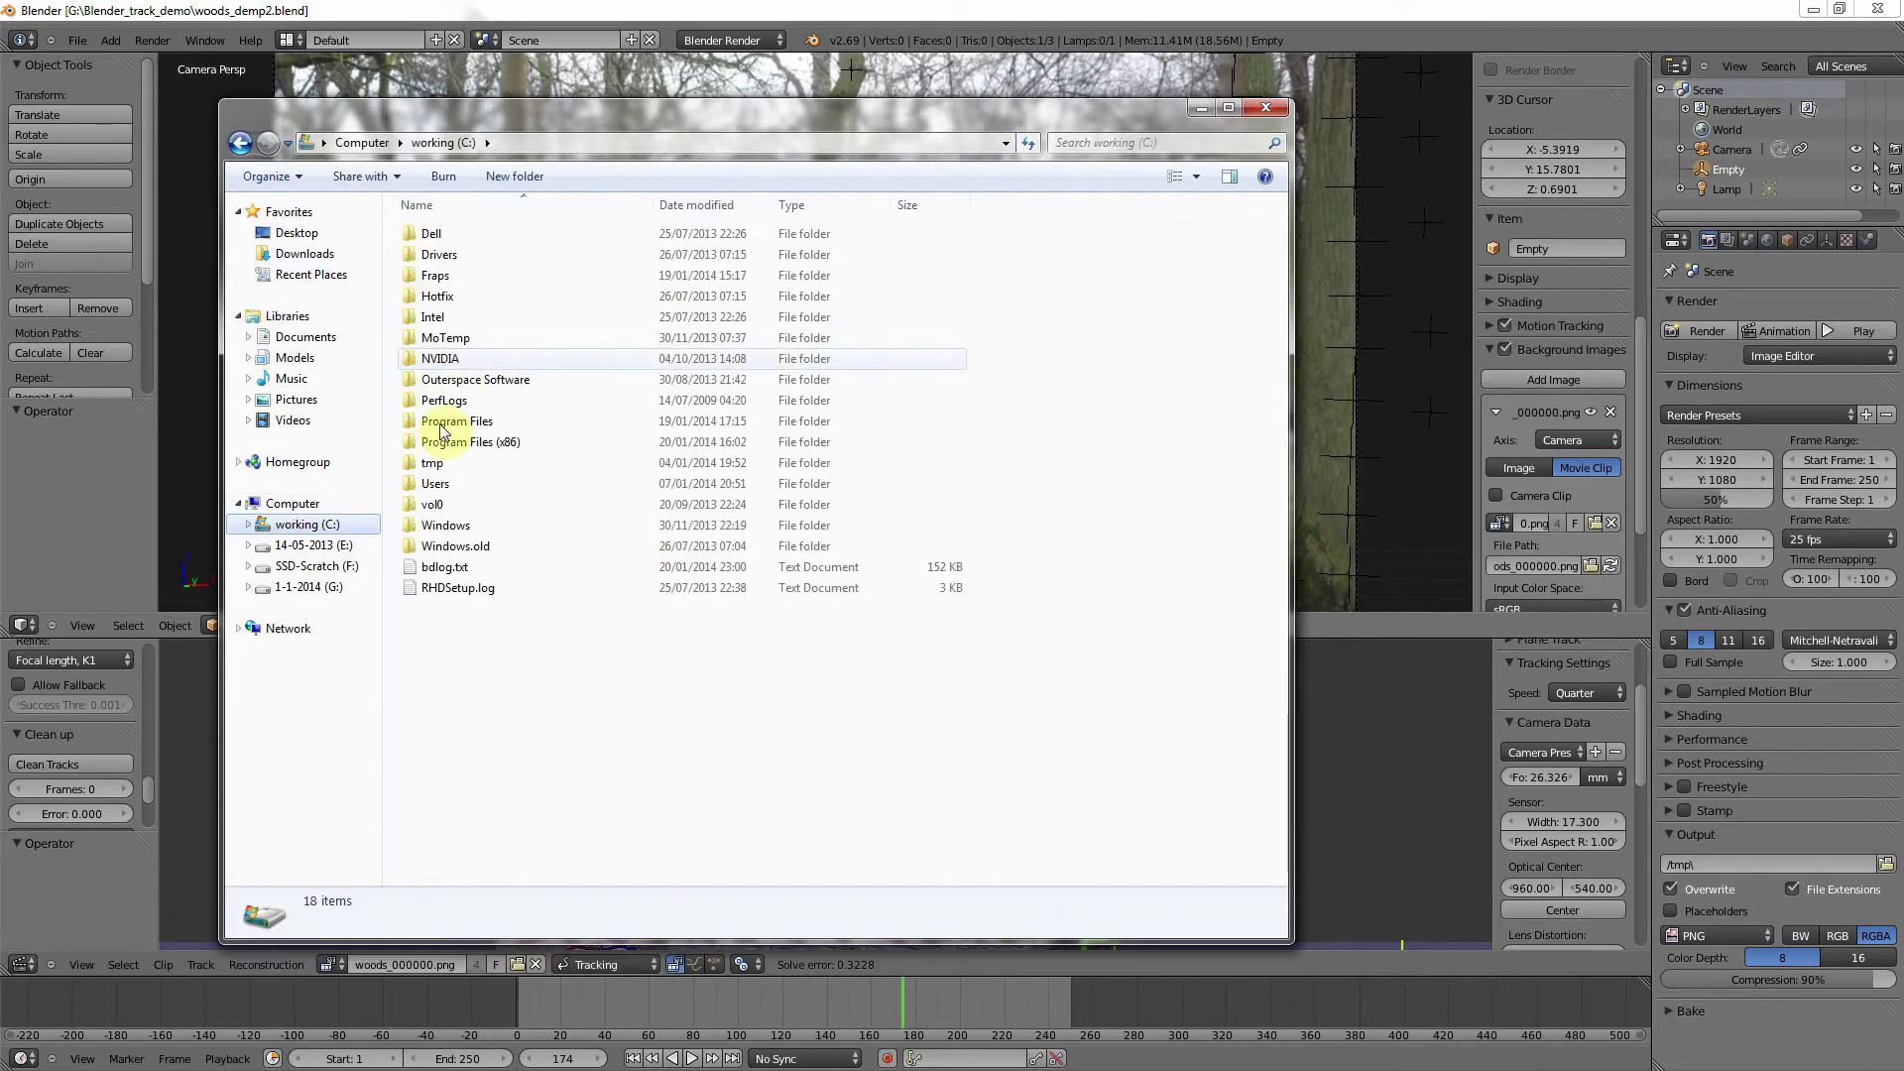
{"action": "double_click", "coordinate": [441, 424]}
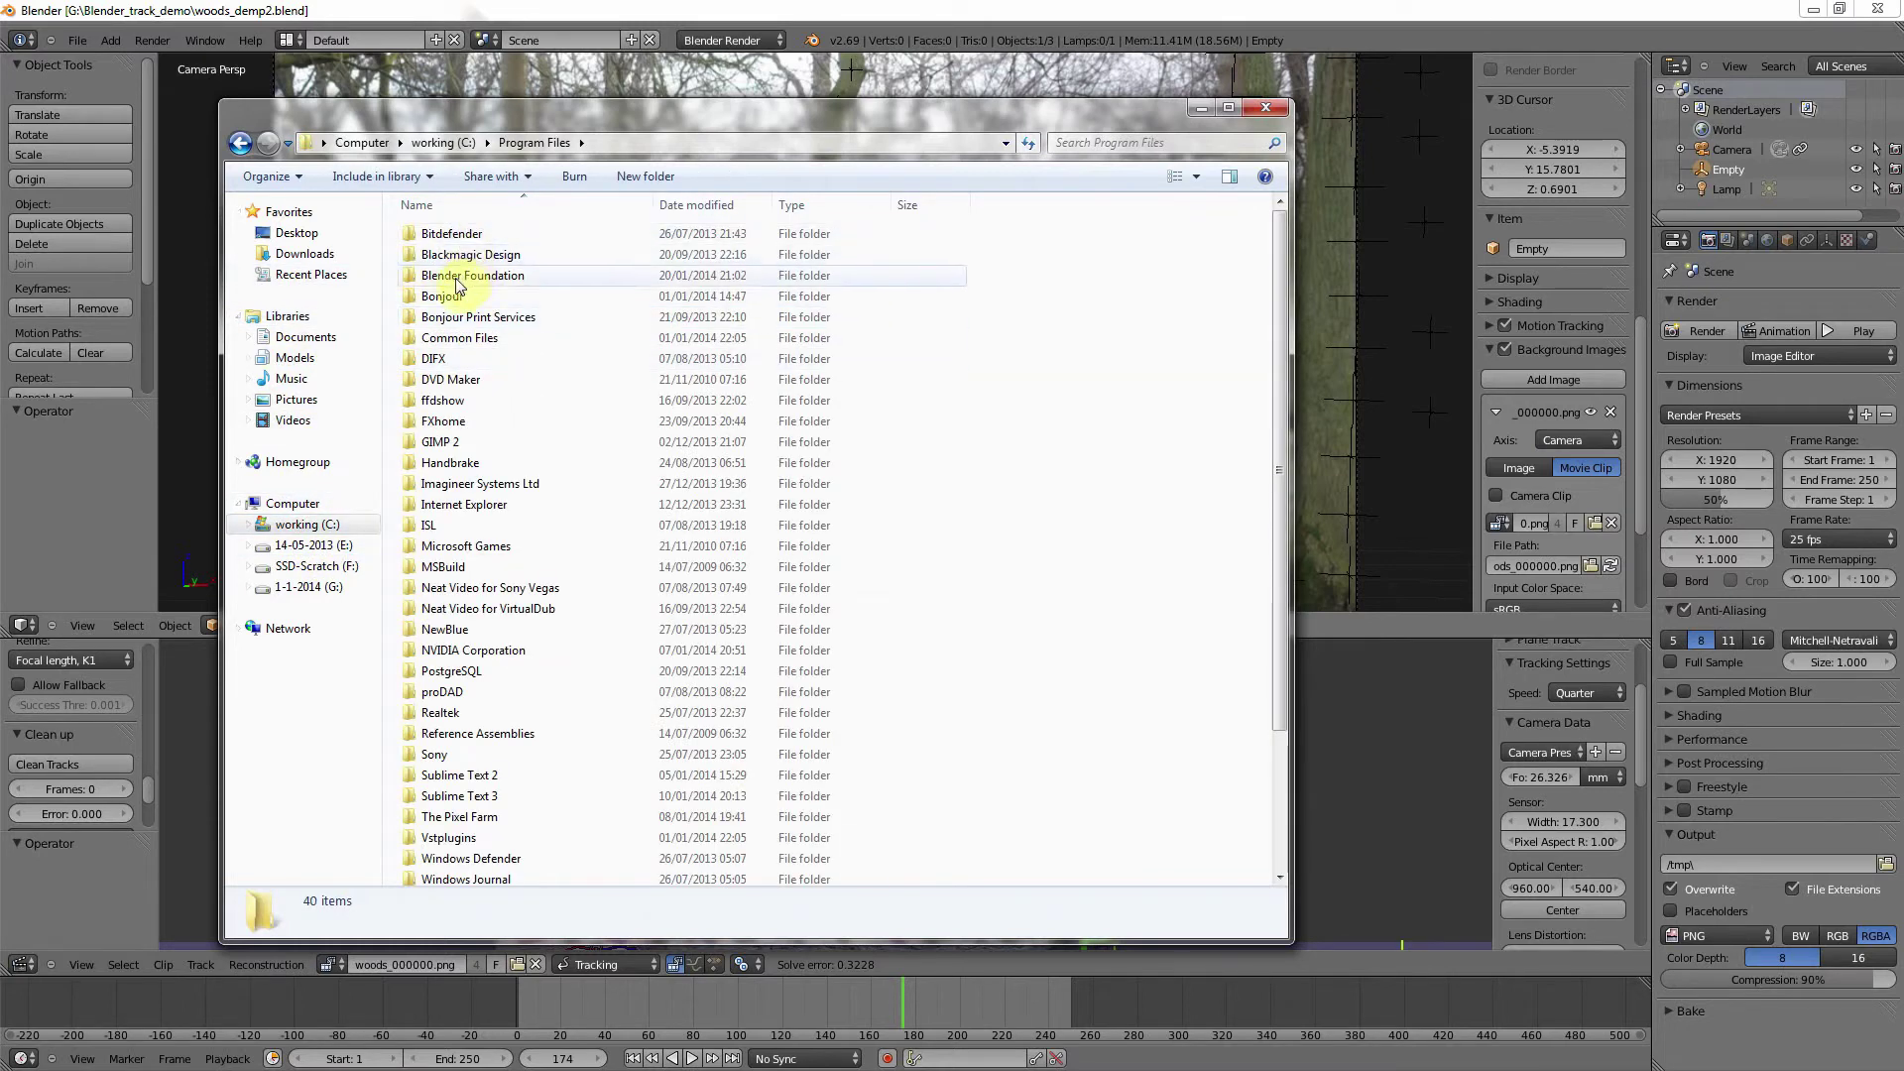
{"action": "double_click", "coordinate": [458, 276]}
{"action": "double_click", "coordinate": [458, 277]}
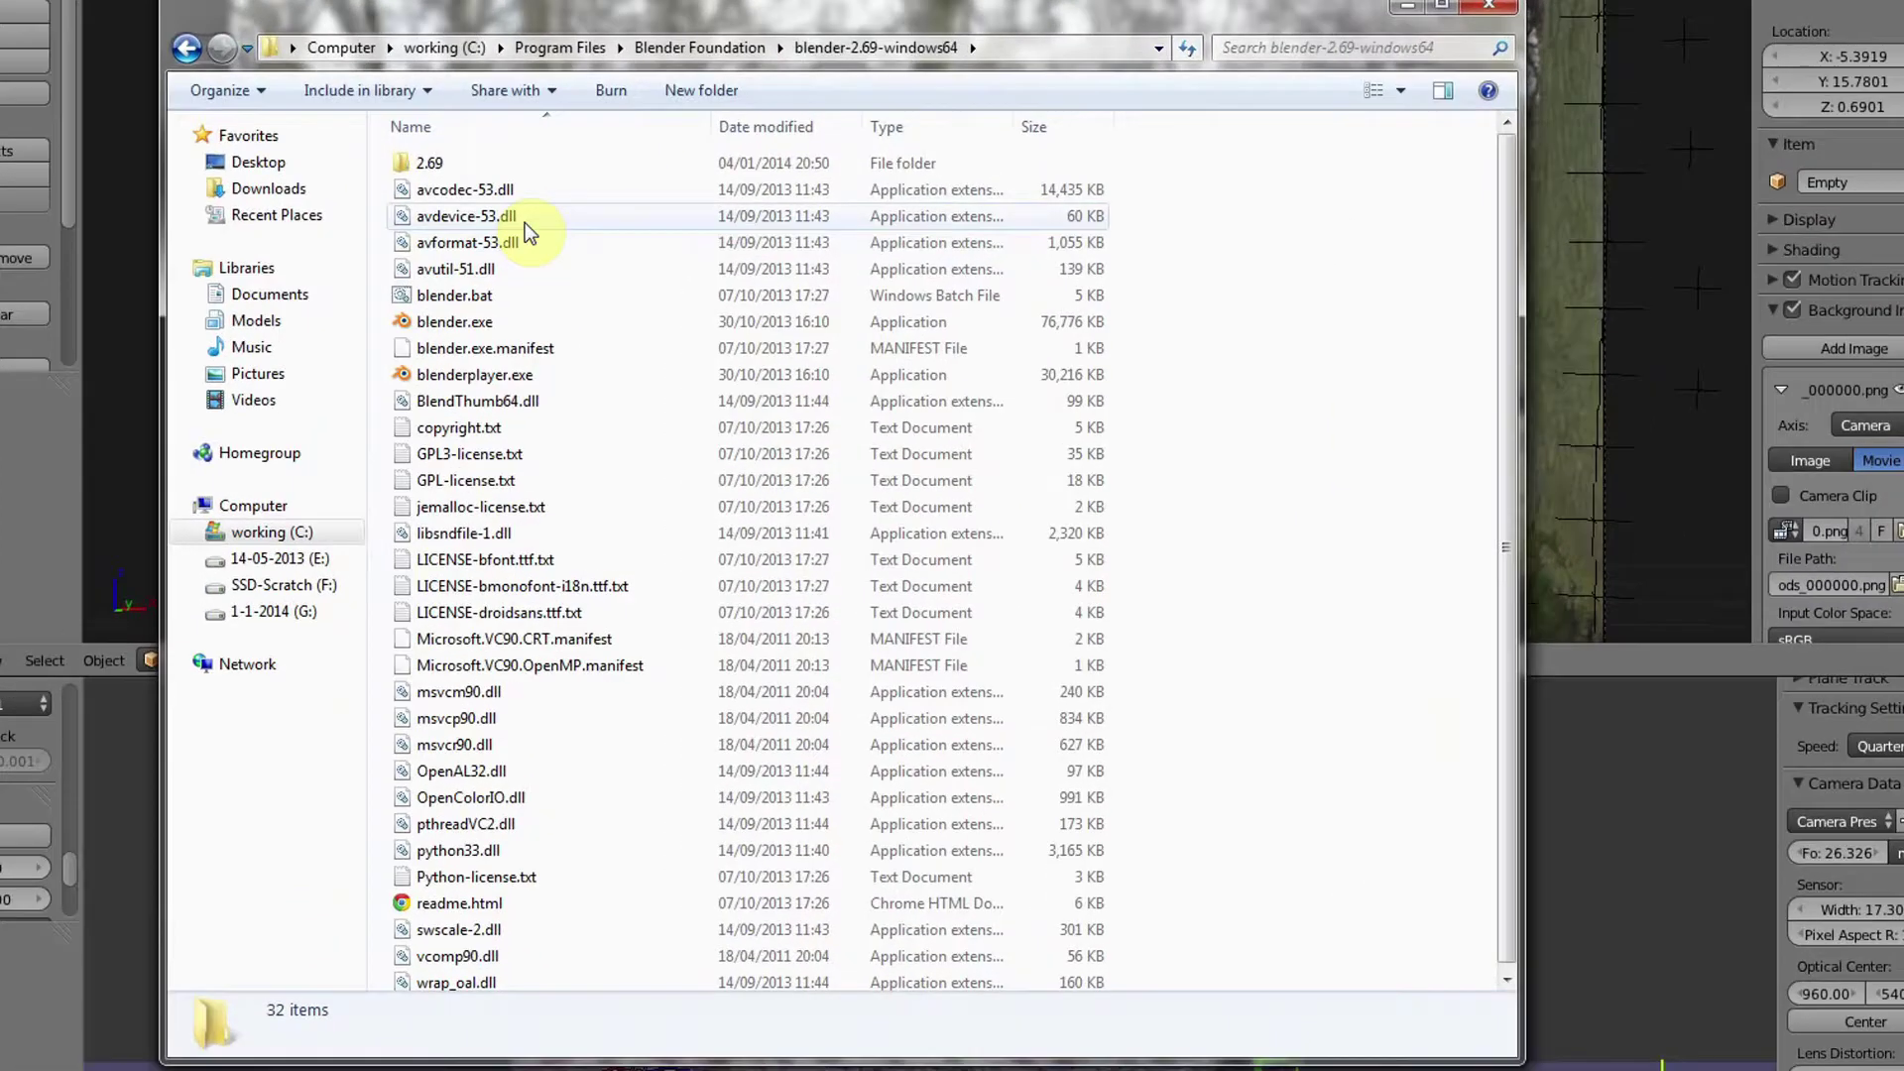
{"action": "left_click", "coordinate": [490, 456]}
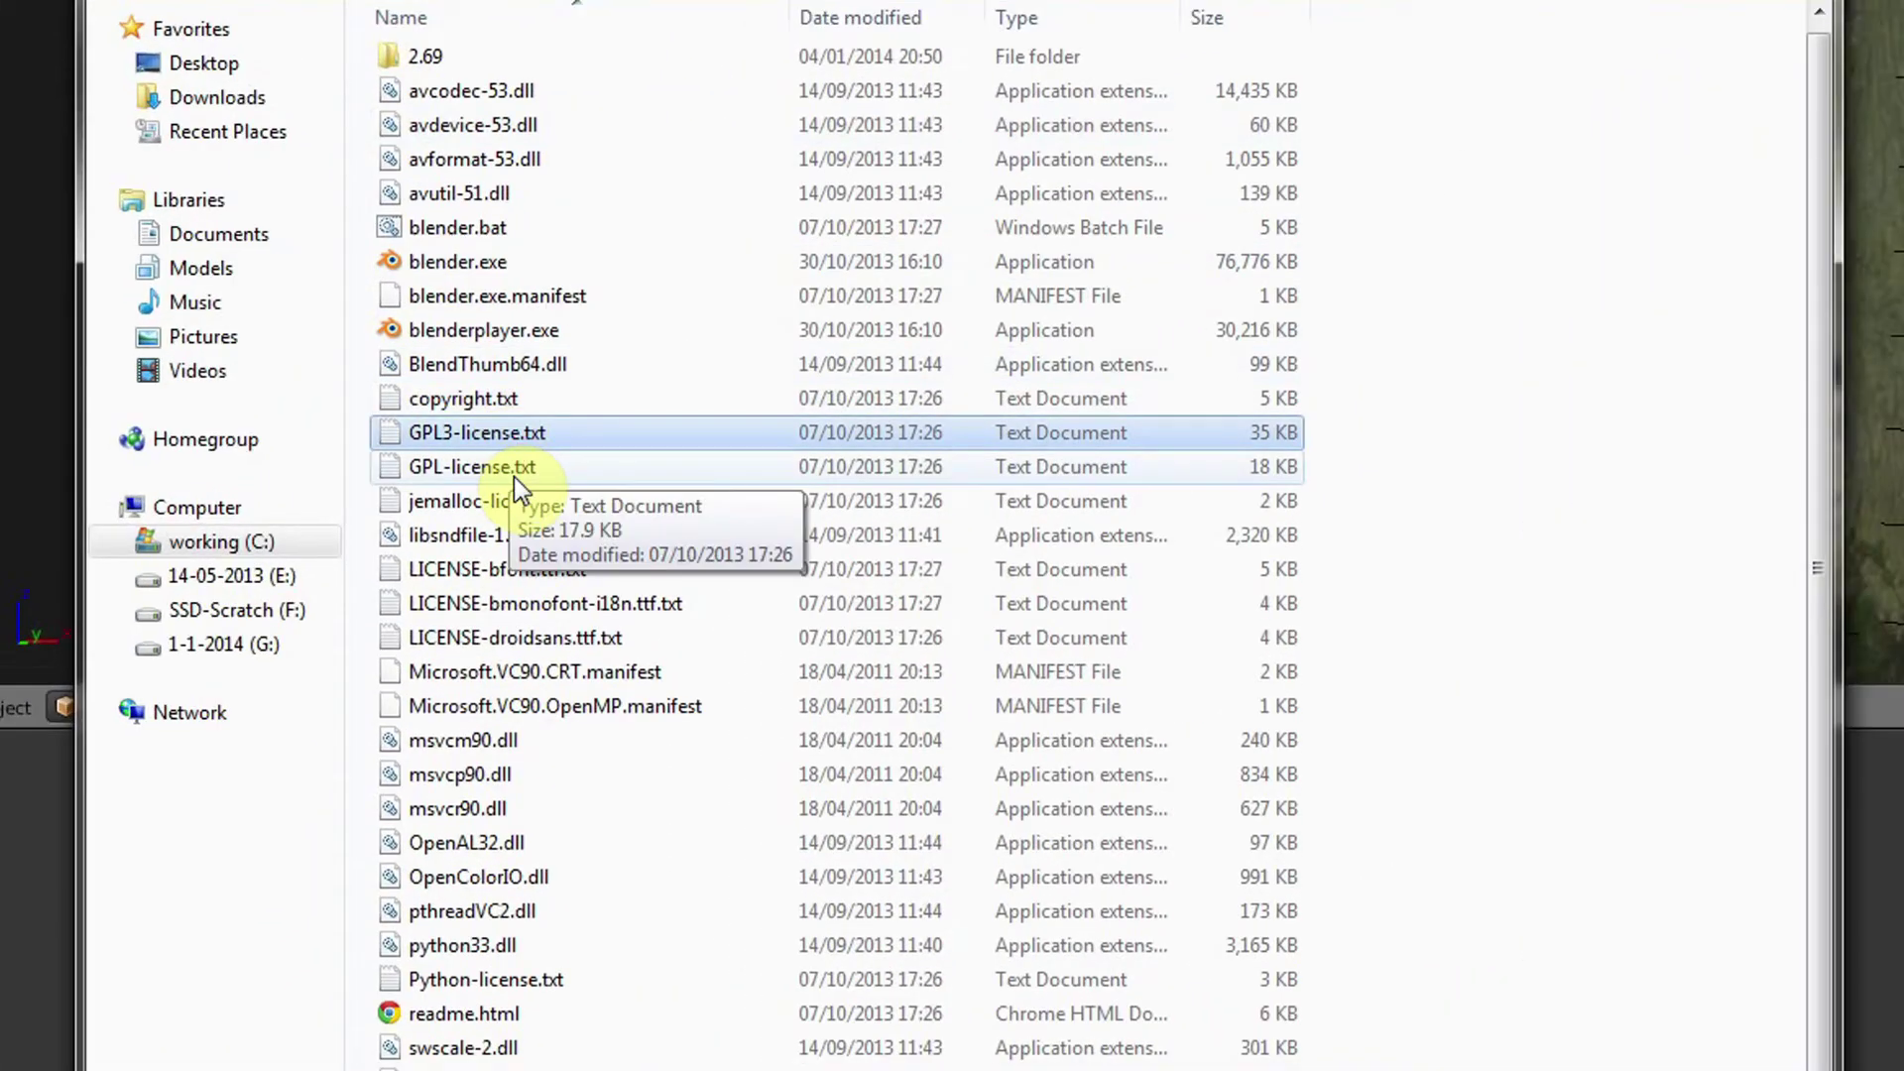
- Rename msvcm90.dll and msvcp90.dll to end in .old, granting administrator permission
{"action": "left_click", "coordinate": [494, 819]}
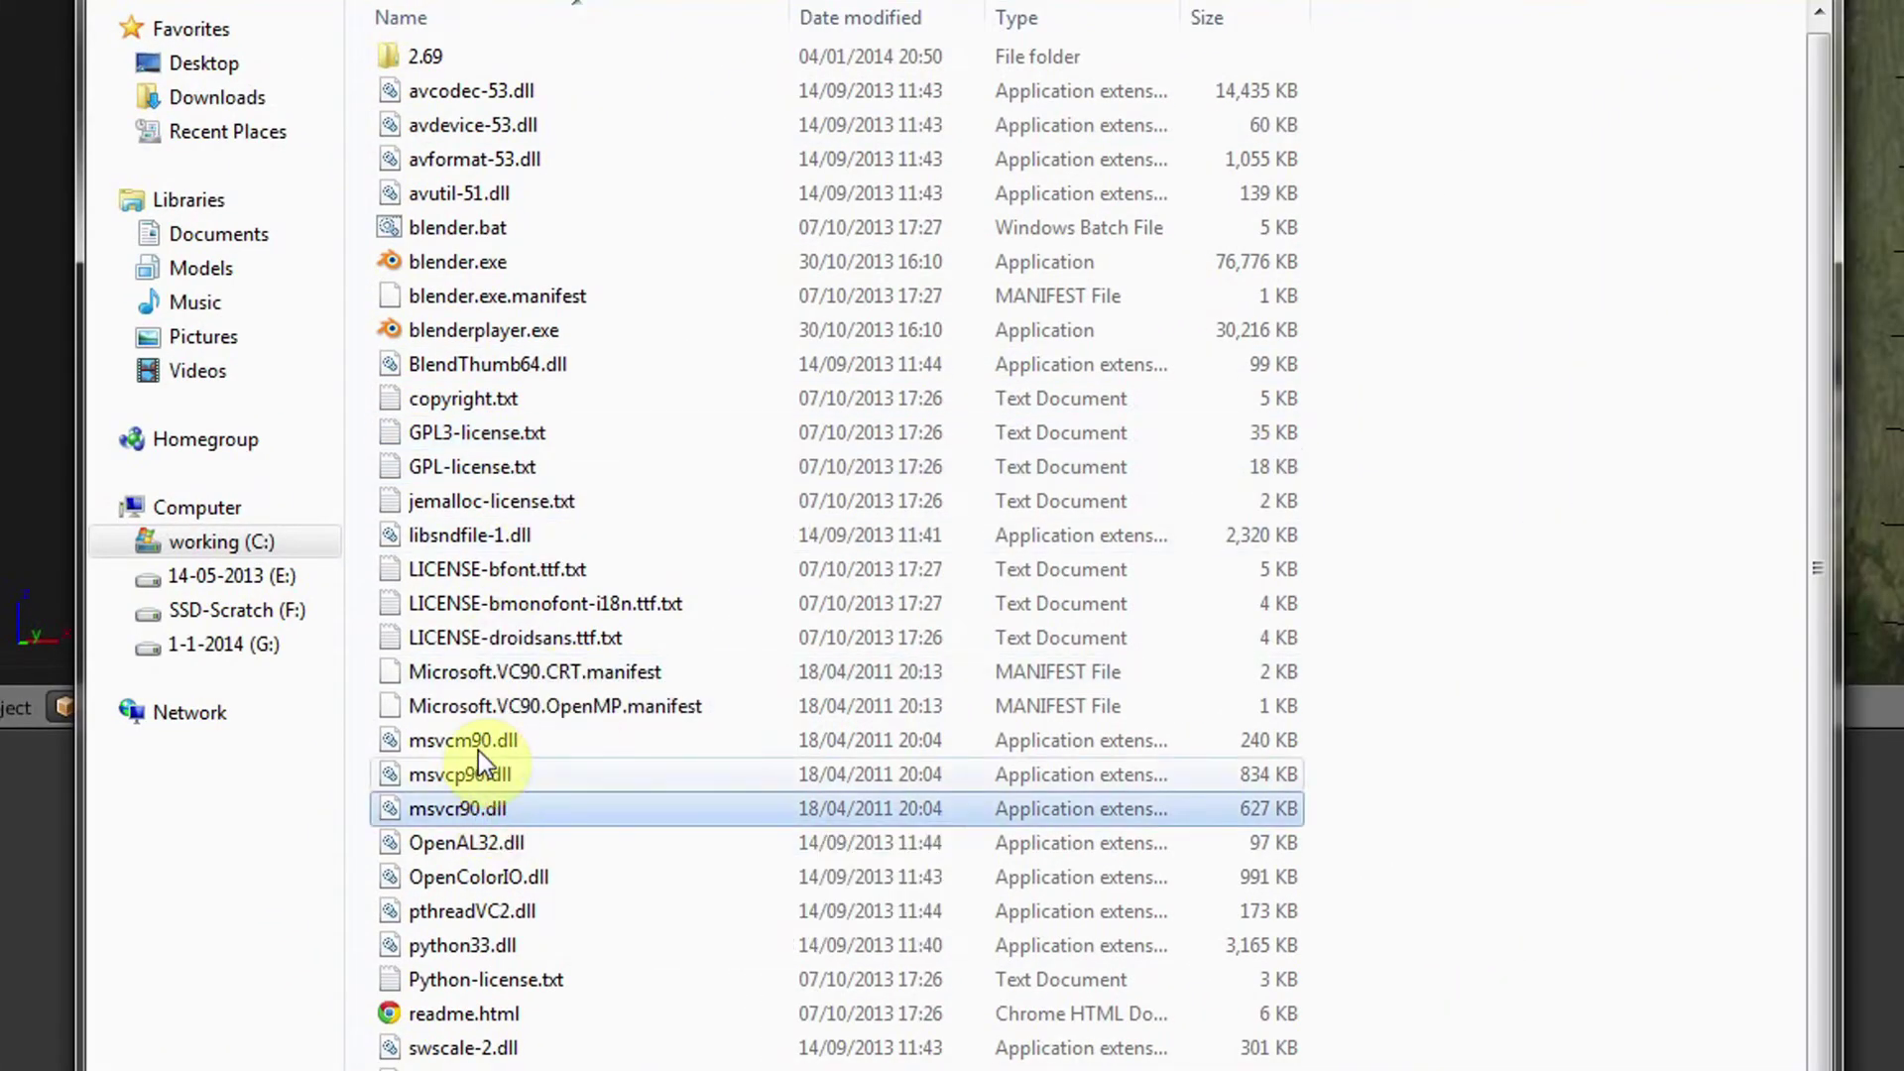
{"action": "left_click", "coordinate": [462, 776]}
{"action": "left_click", "coordinate": [474, 744]}
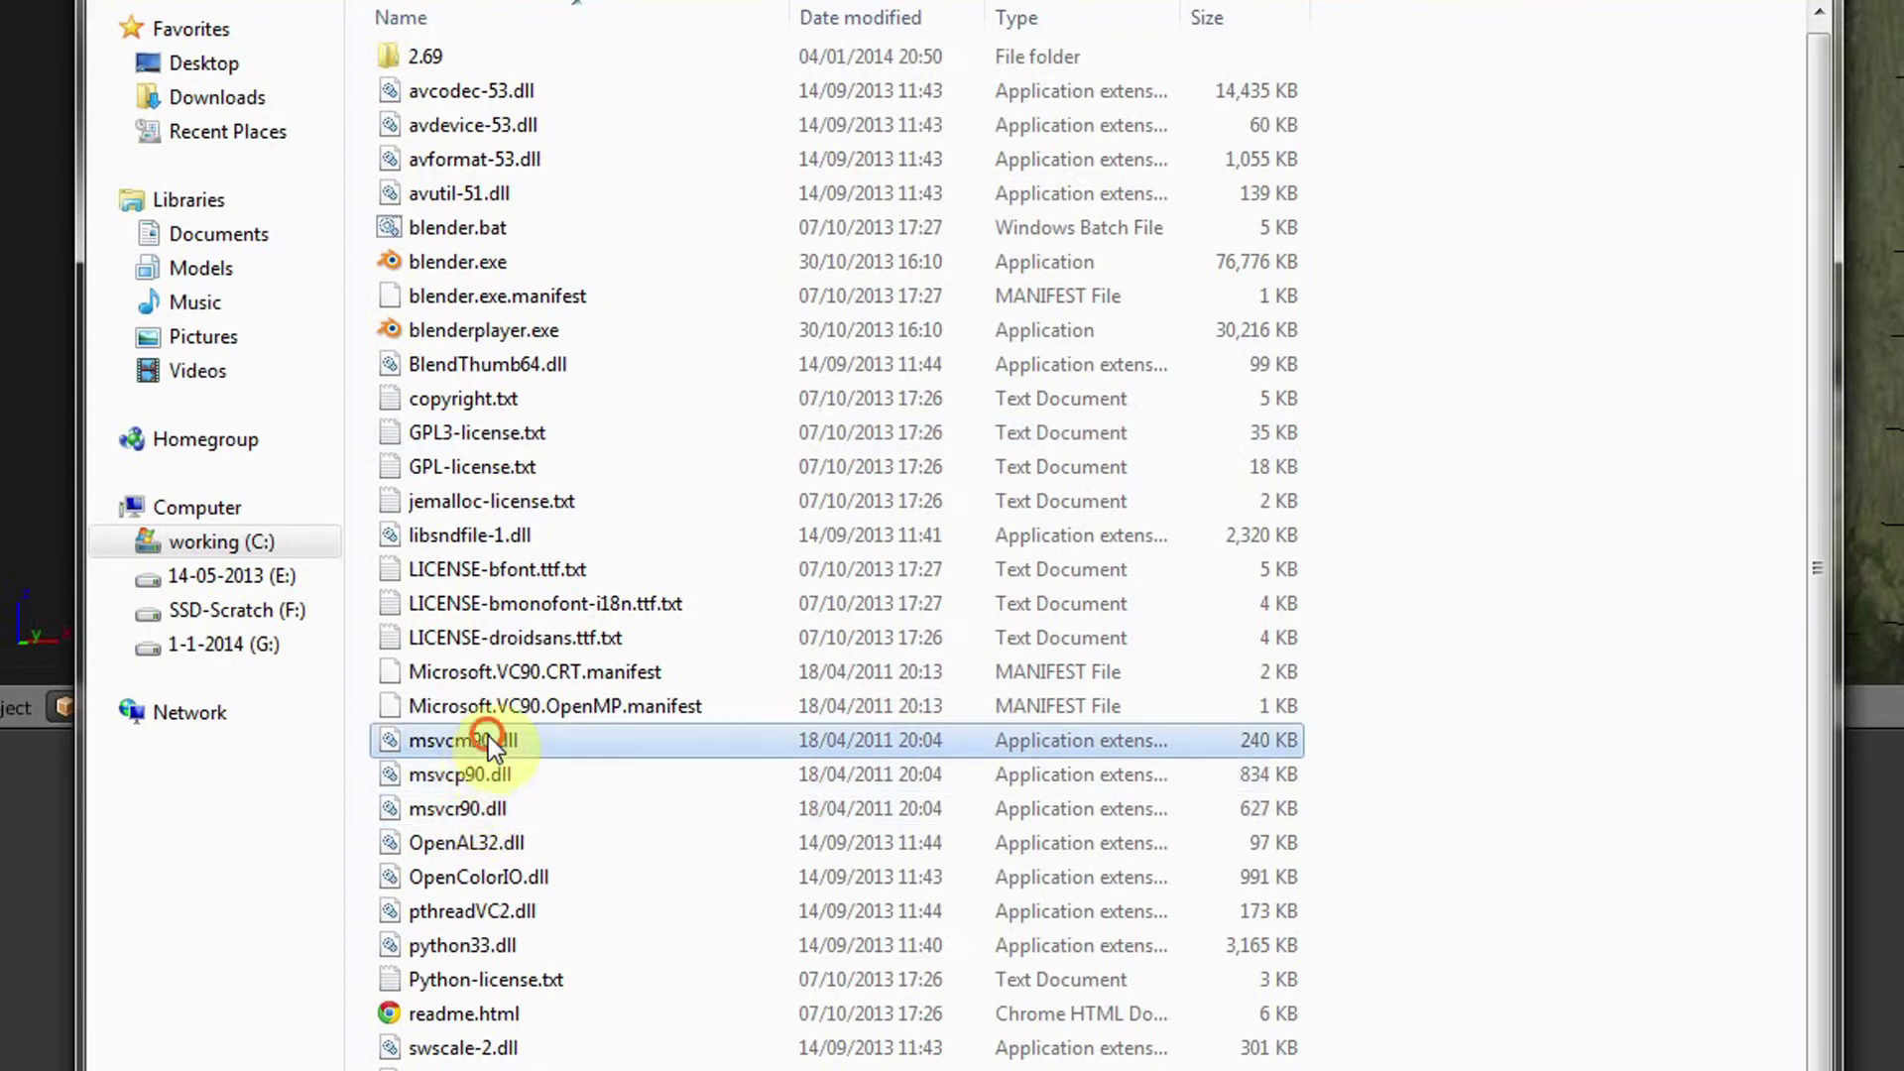
{"action": "left_click", "coordinate": [488, 736]}
{"action": "left_click", "coordinate": [536, 736]}
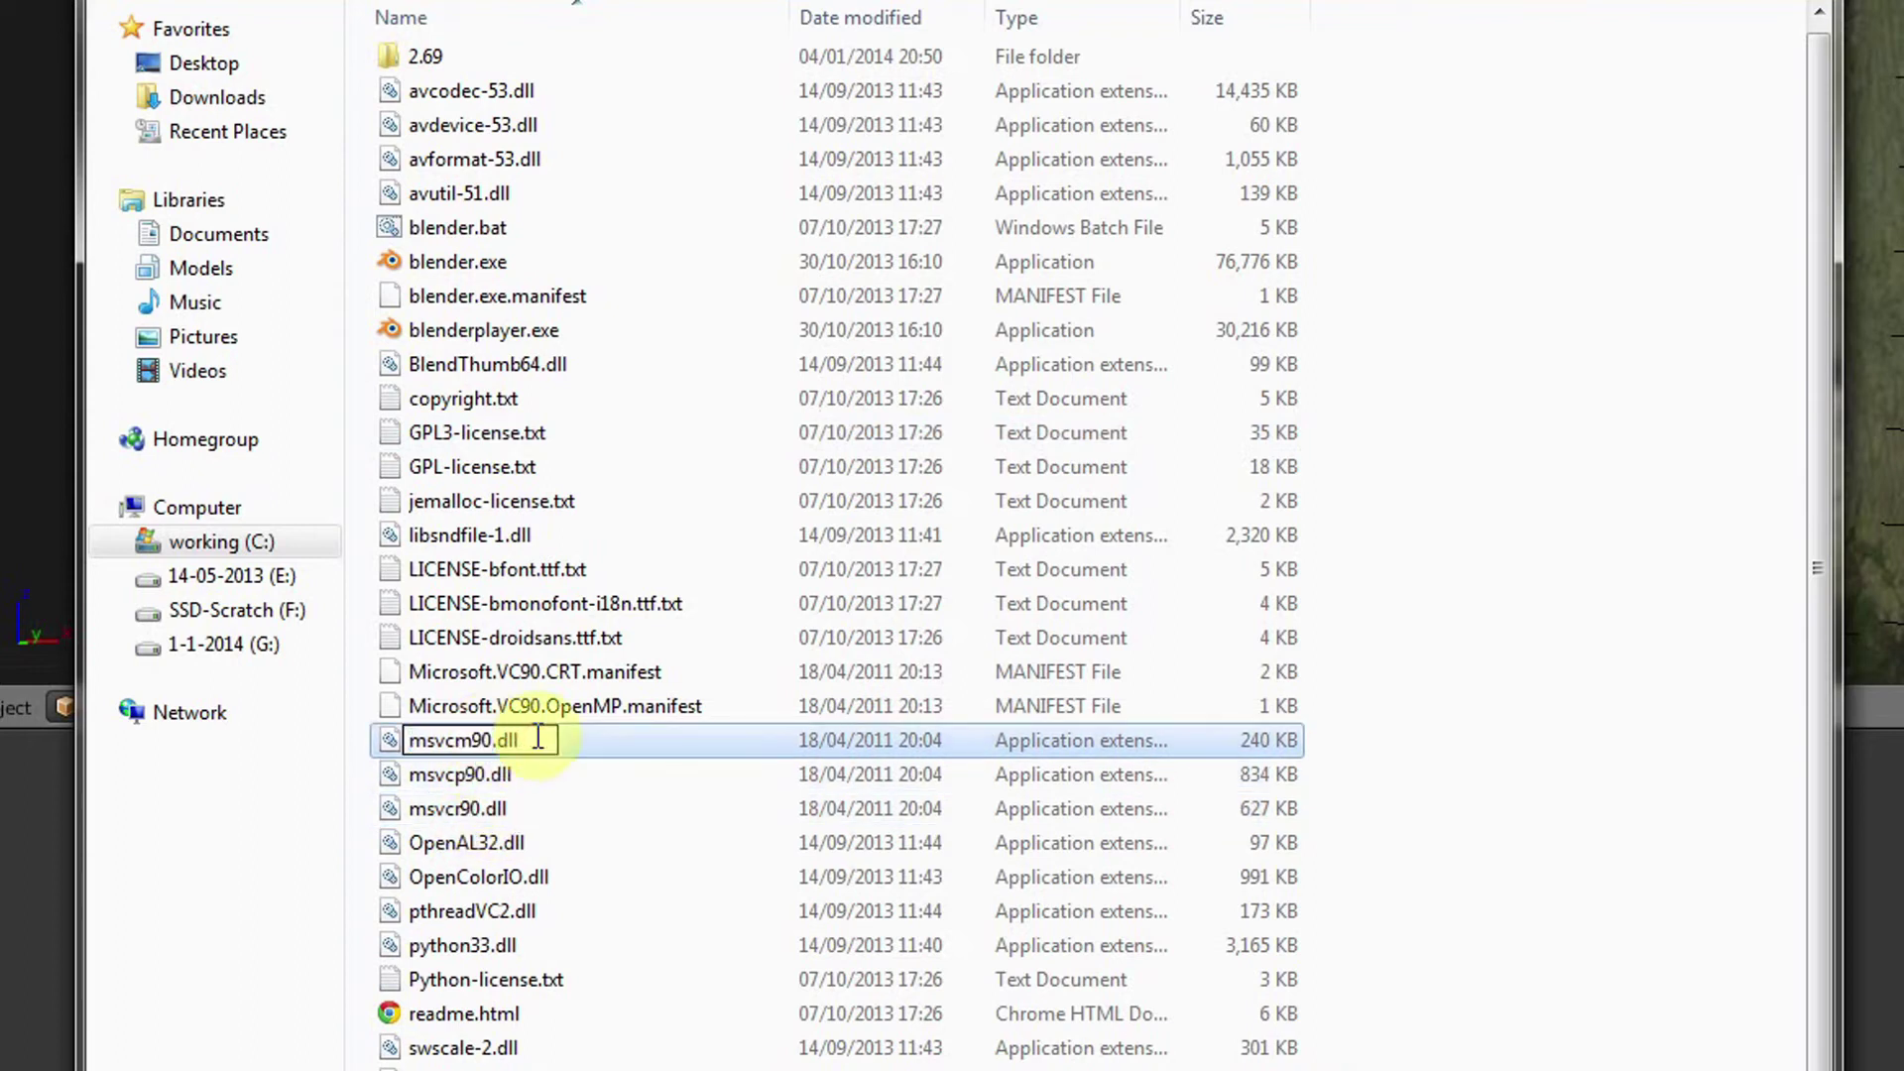
{"action": "type", "text": ".old"}
{"action": "key", "text": "Return"}
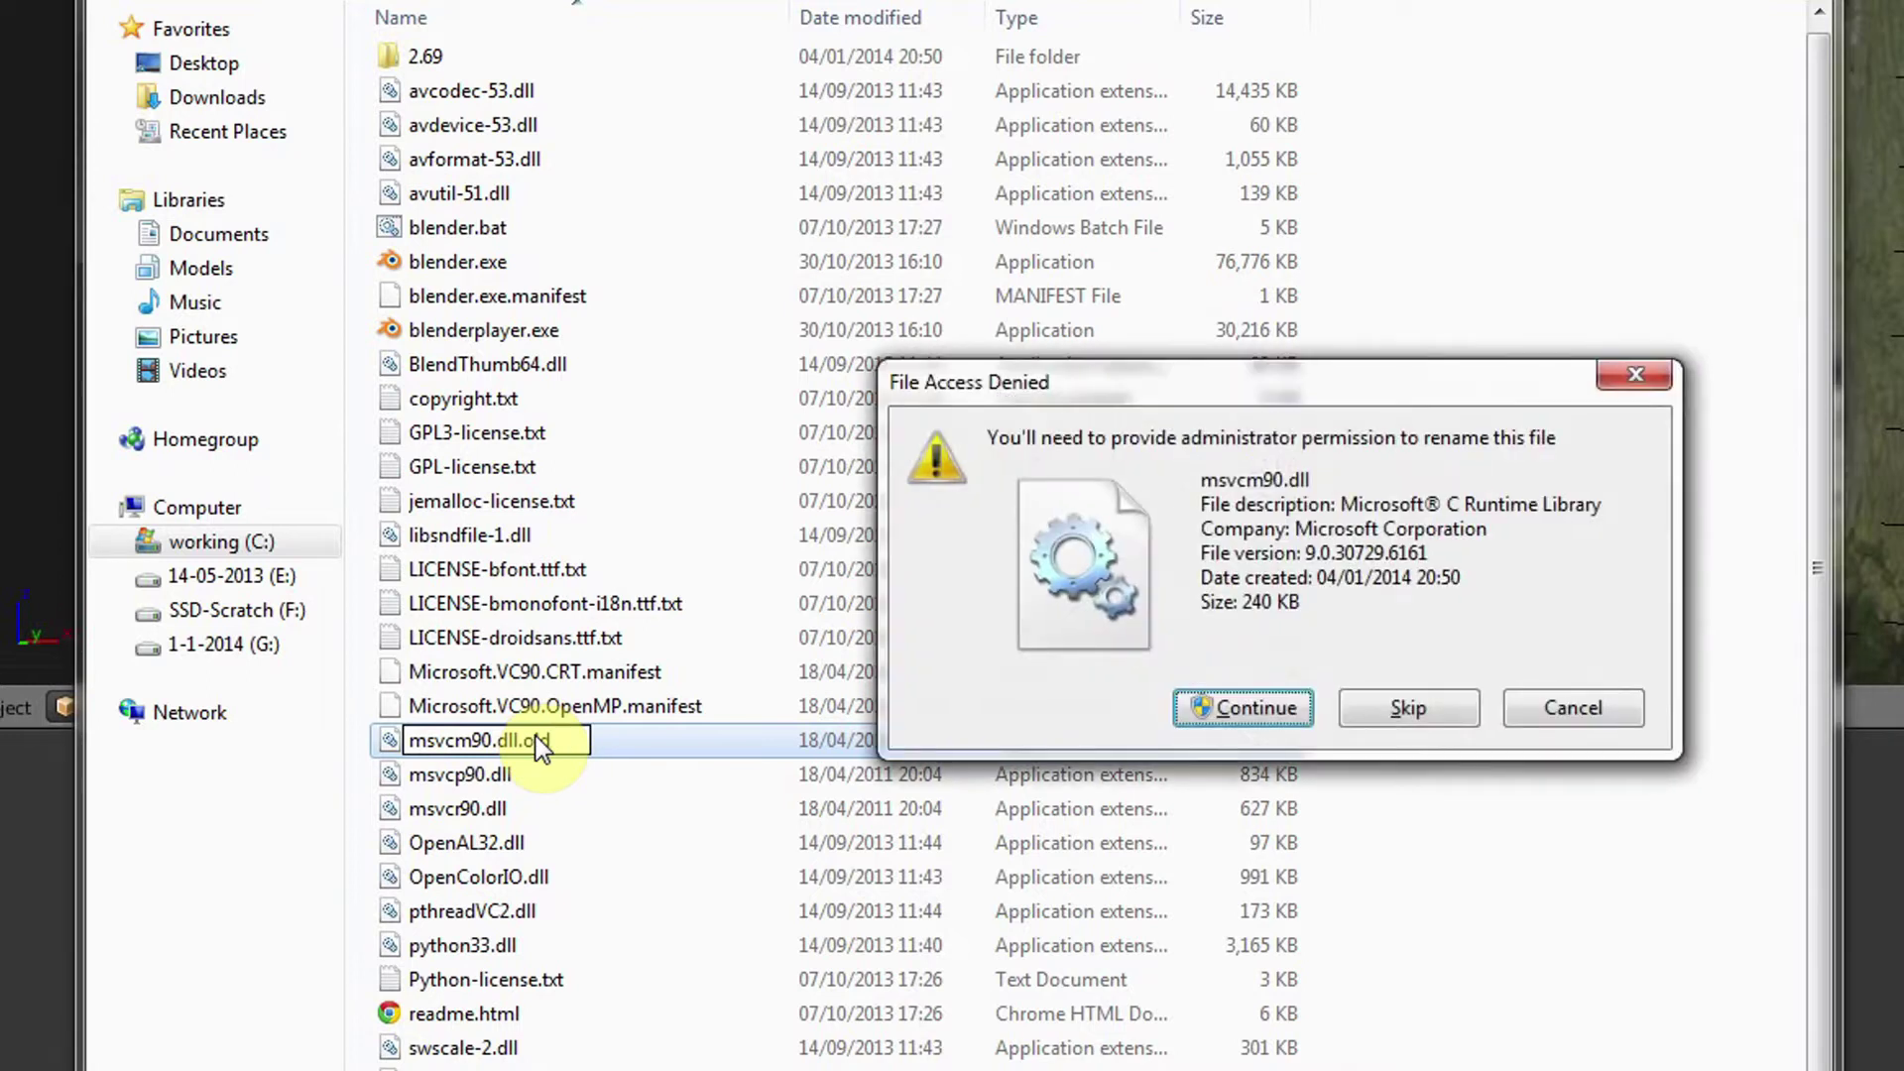
{"action": "left_click", "coordinate": [1284, 729]}
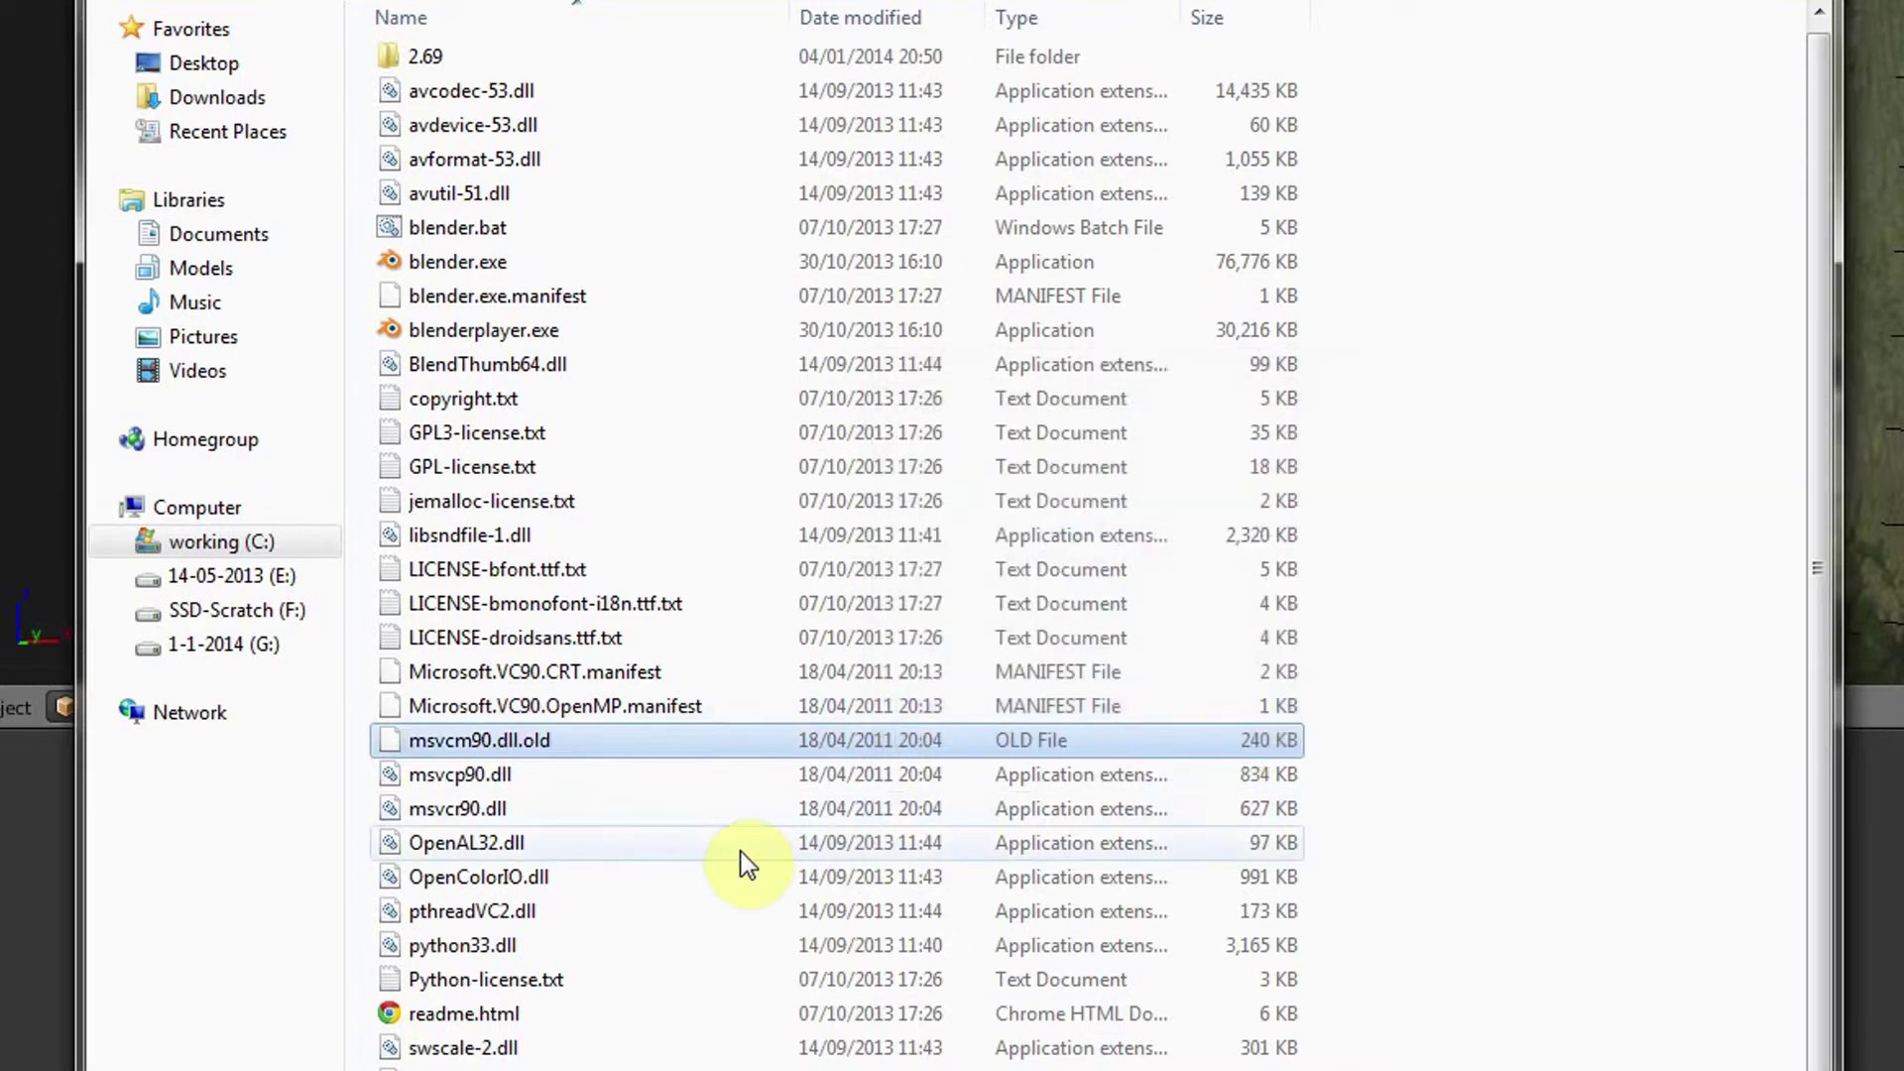
{"action": "left_click", "coordinate": [480, 773]}
{"action": "left_click", "coordinate": [518, 779]}
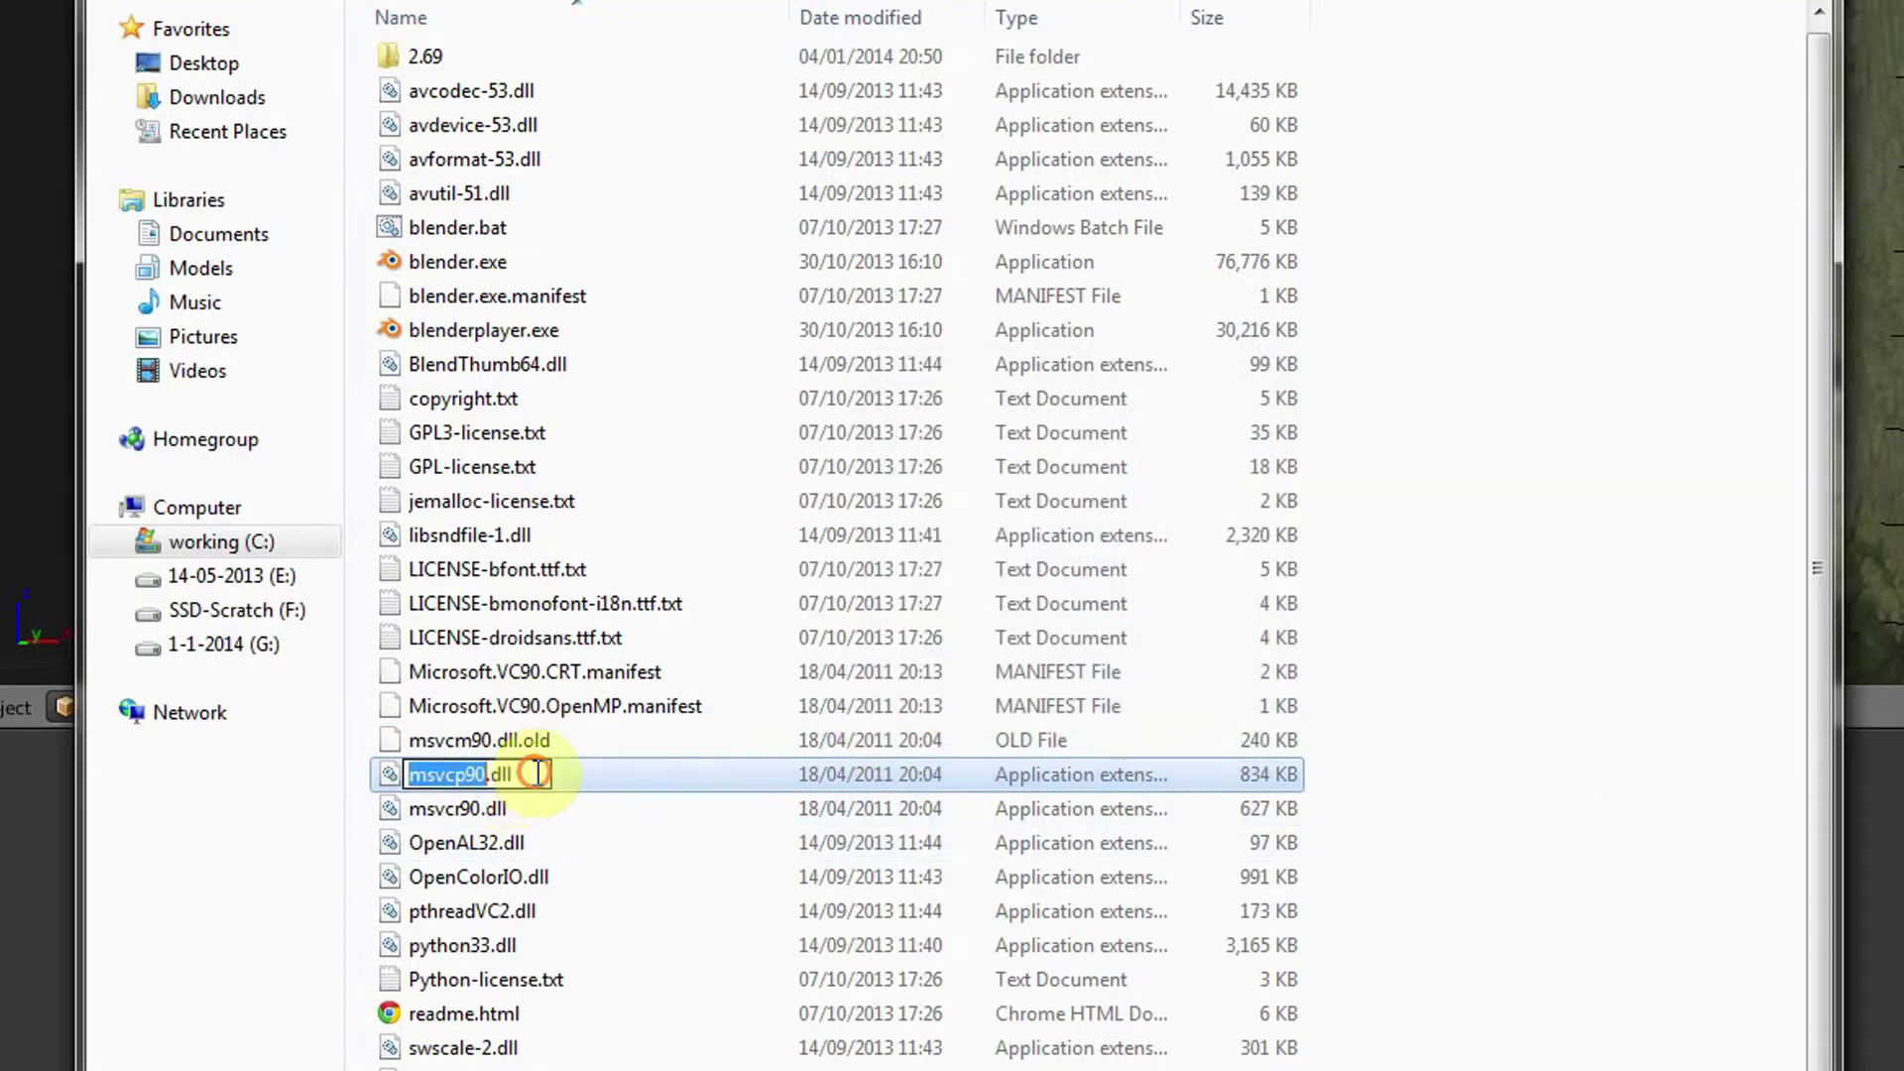
{"action": "left_click", "coordinate": [539, 774]}
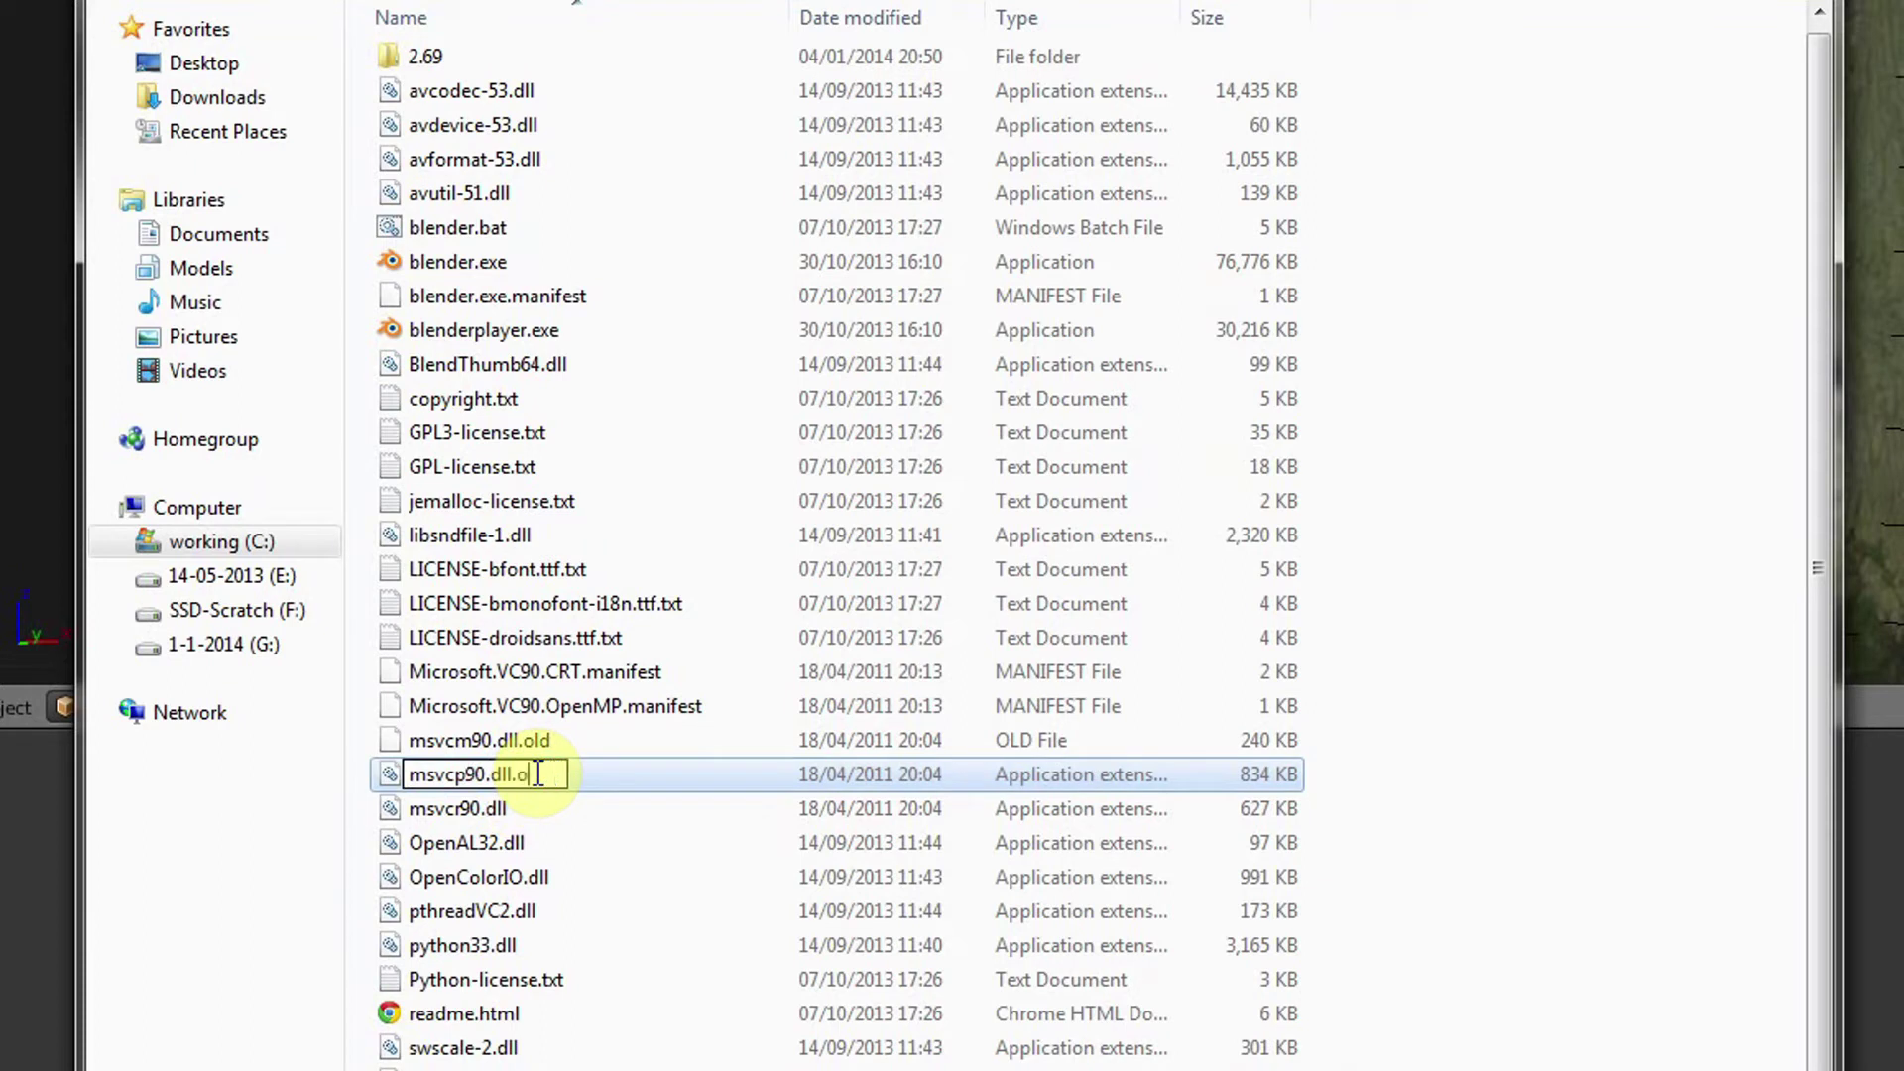
{"action": "key", "text": "Return"}
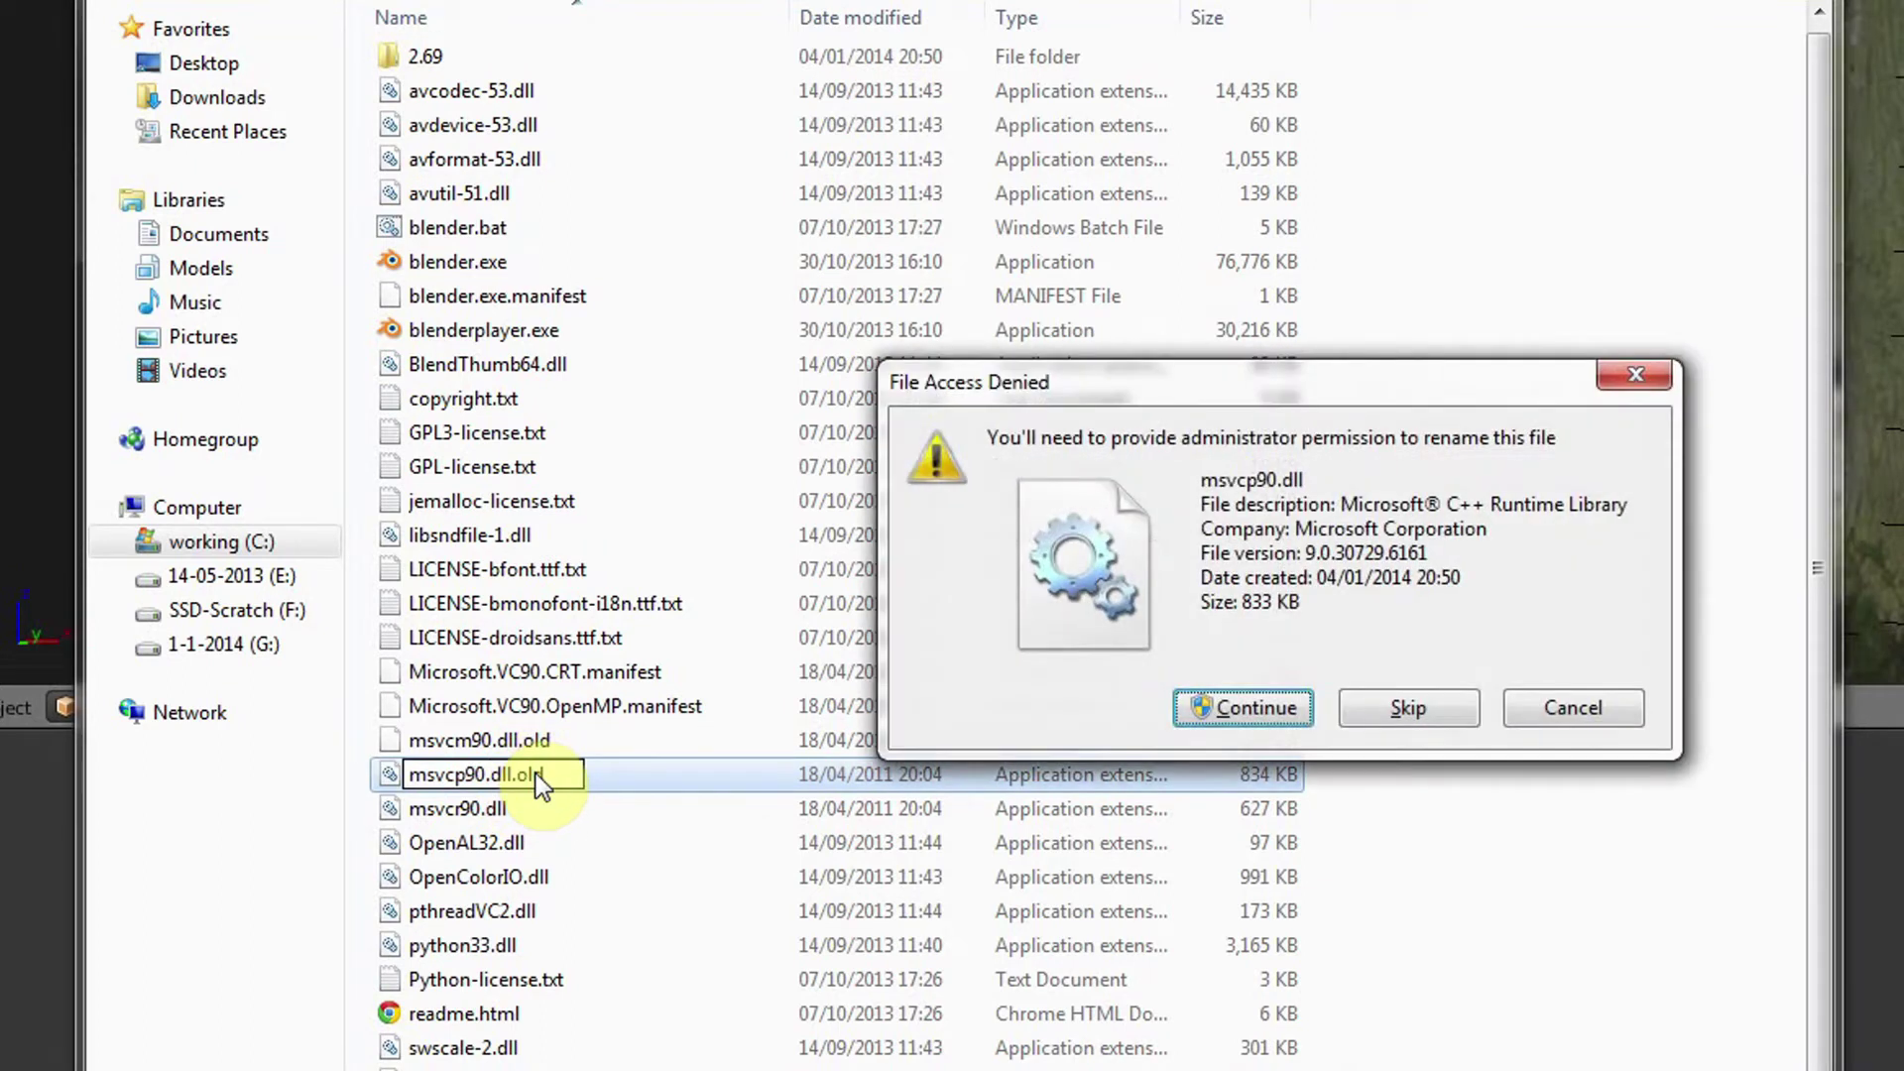
{"action": "left_click", "coordinate": [1289, 716]}
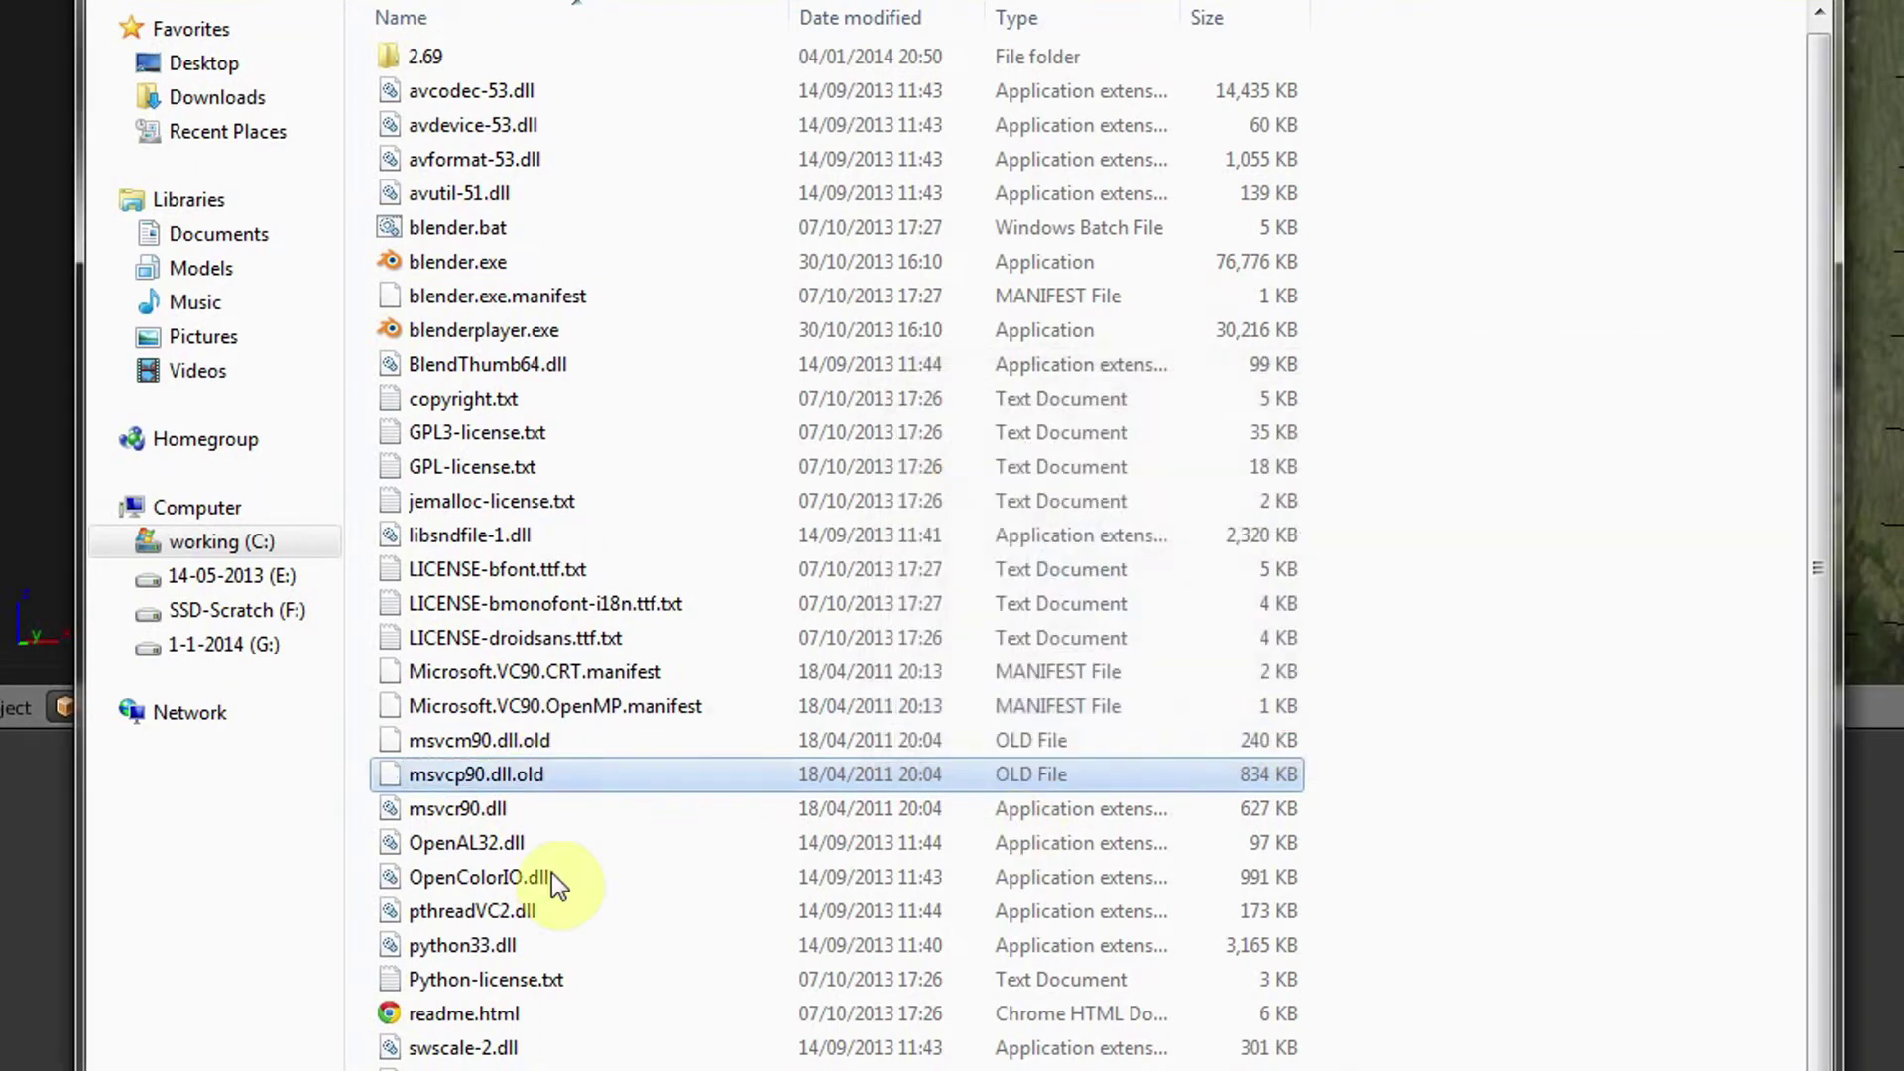
- Rename msvcr90.dll to msvcr90.dll.old with administrator permission and close Explorer
{"action": "left_click", "coordinate": [462, 811]}
{"action": "left_click", "coordinate": [460, 808]}
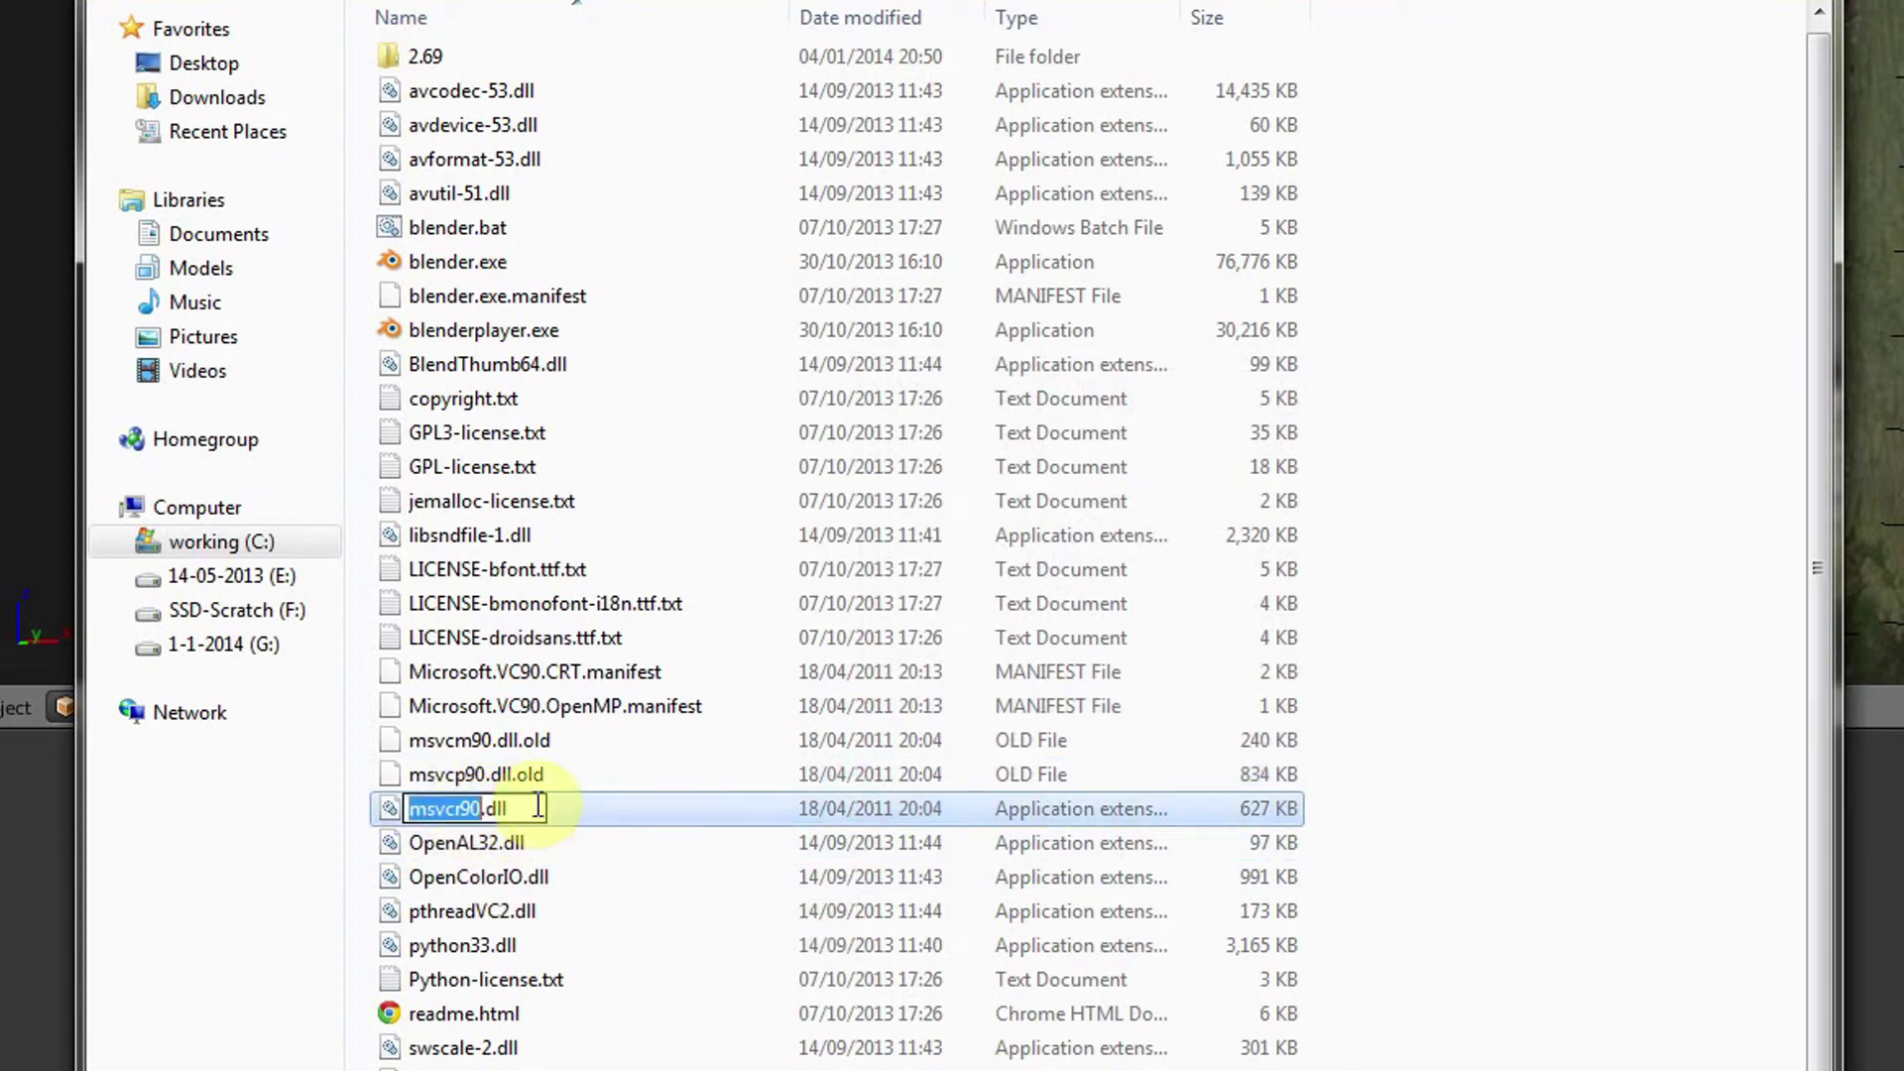
{"action": "left_click", "coordinate": [537, 805]}
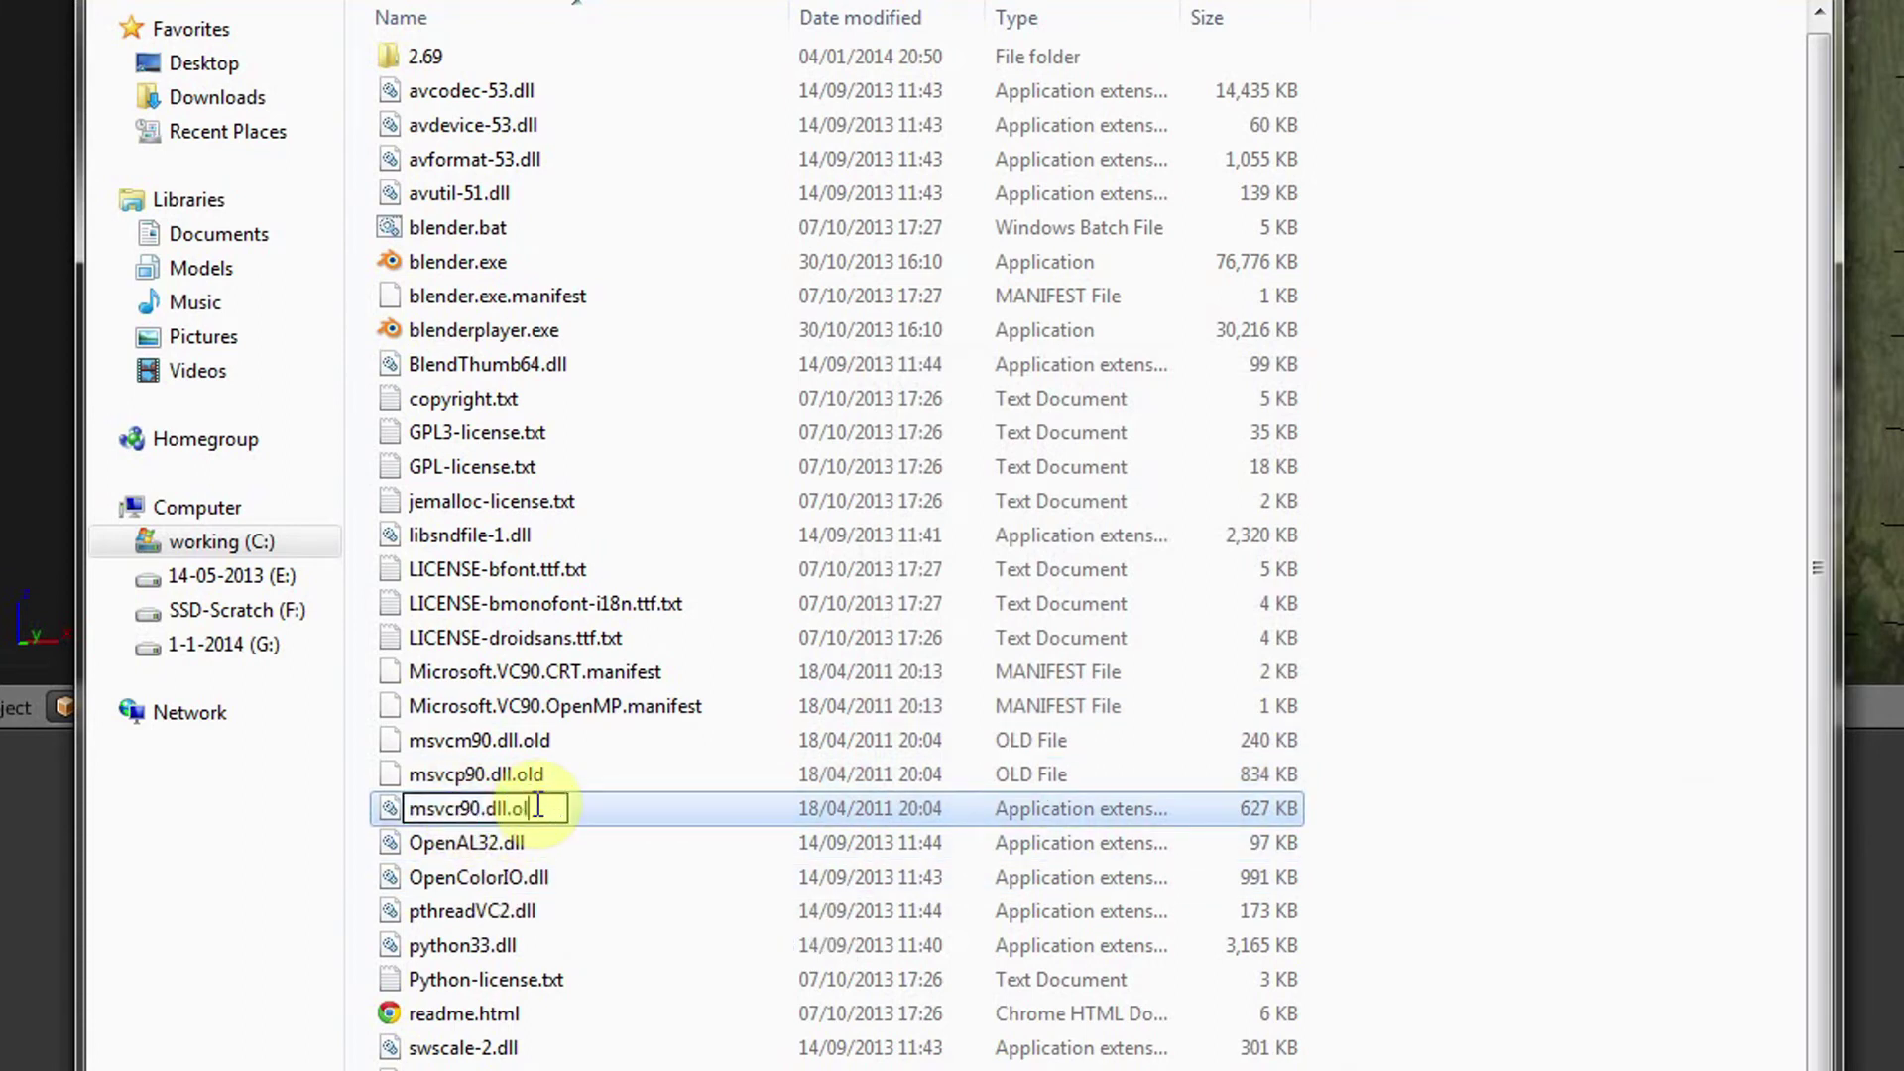
{"action": "type", "text": ".old"}
{"action": "key", "text": "Return"}
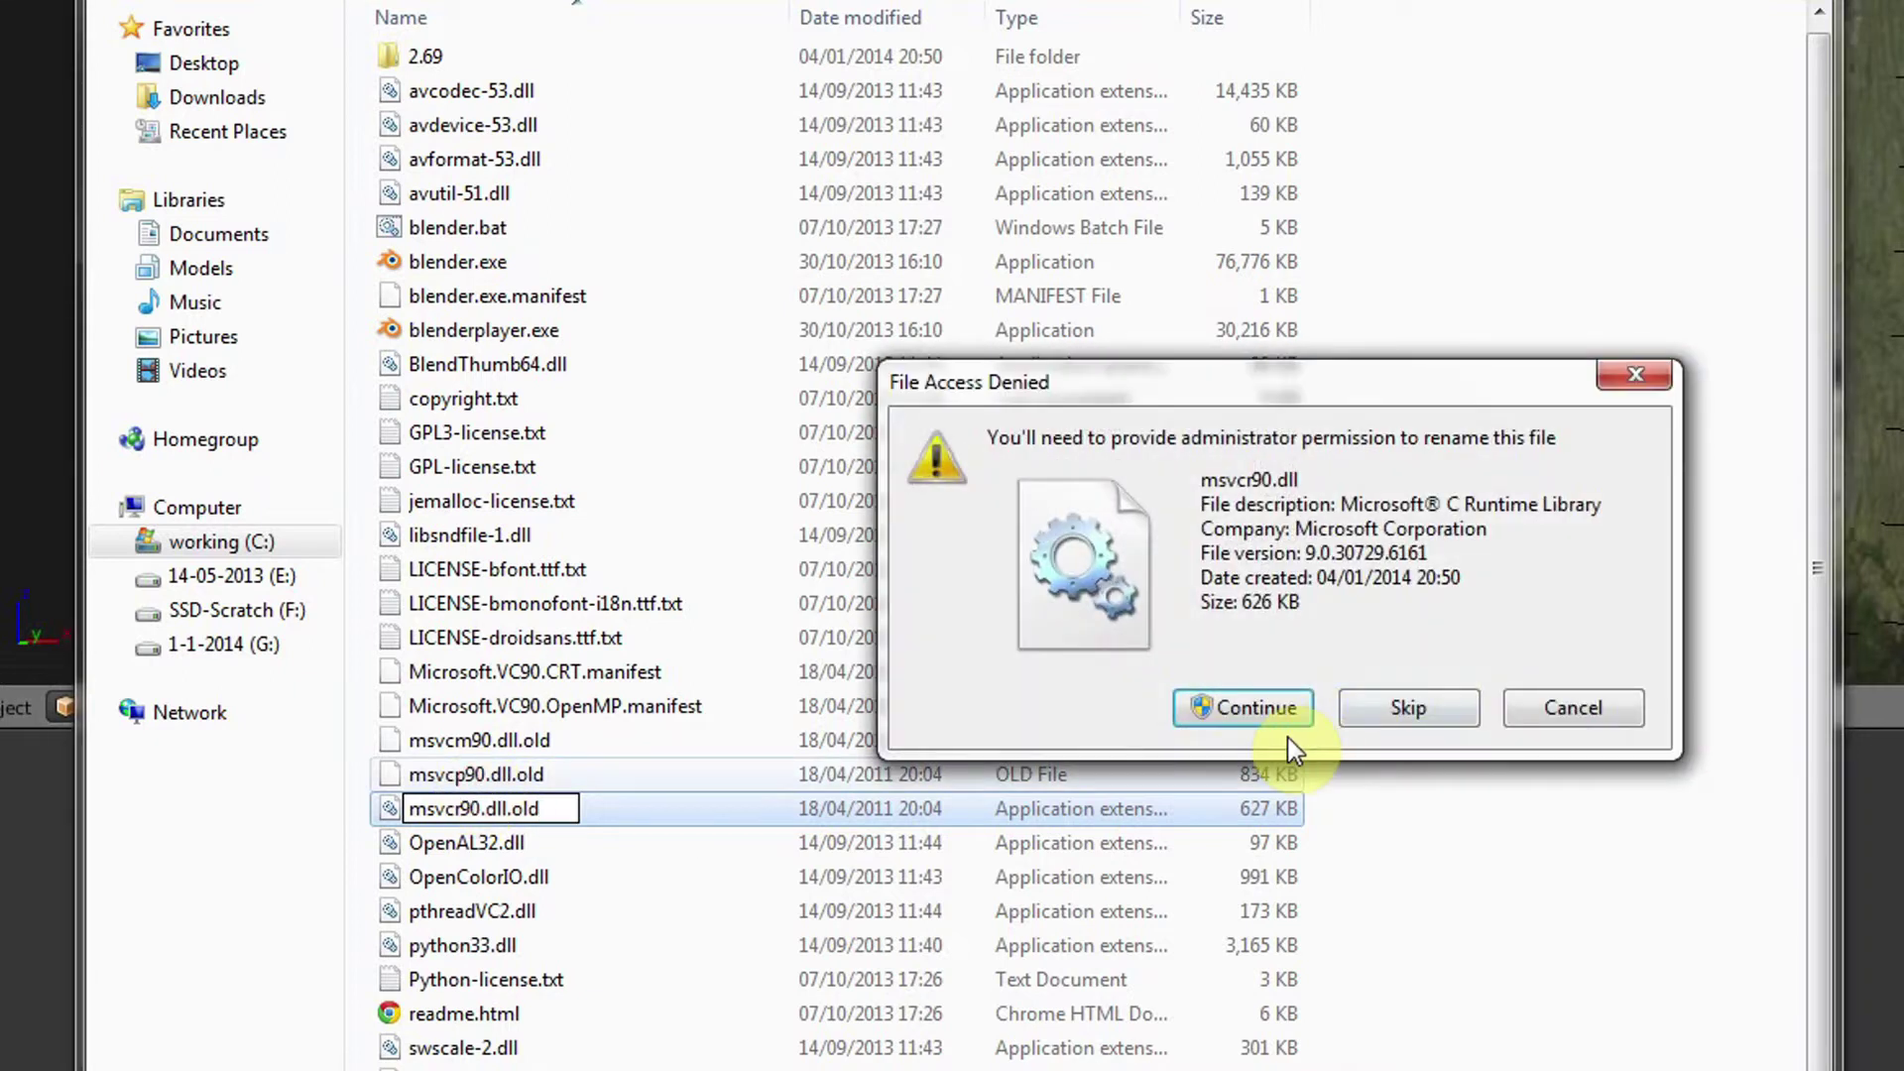
{"action": "left_click", "coordinate": [1258, 707]}
{"action": "left_click", "coordinate": [607, 772]}
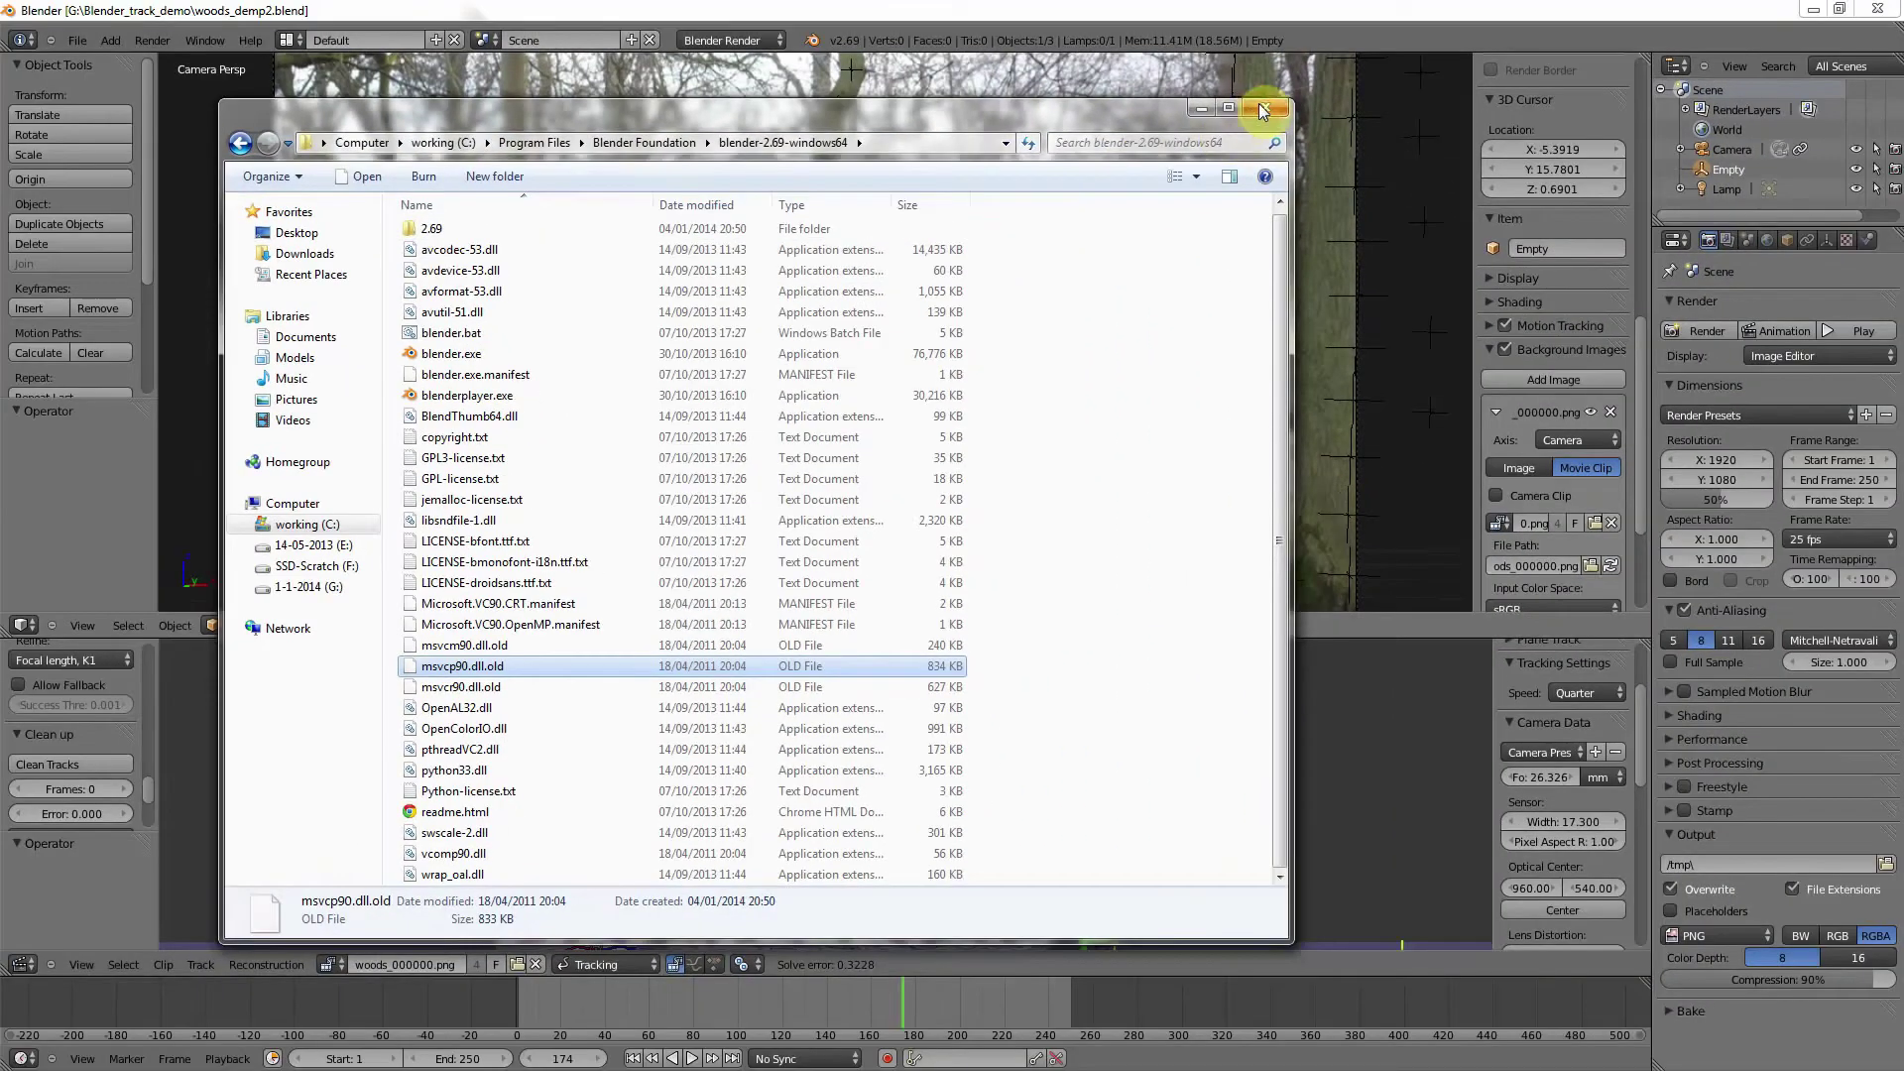
{"action": "key", "text": "alt+F4"}
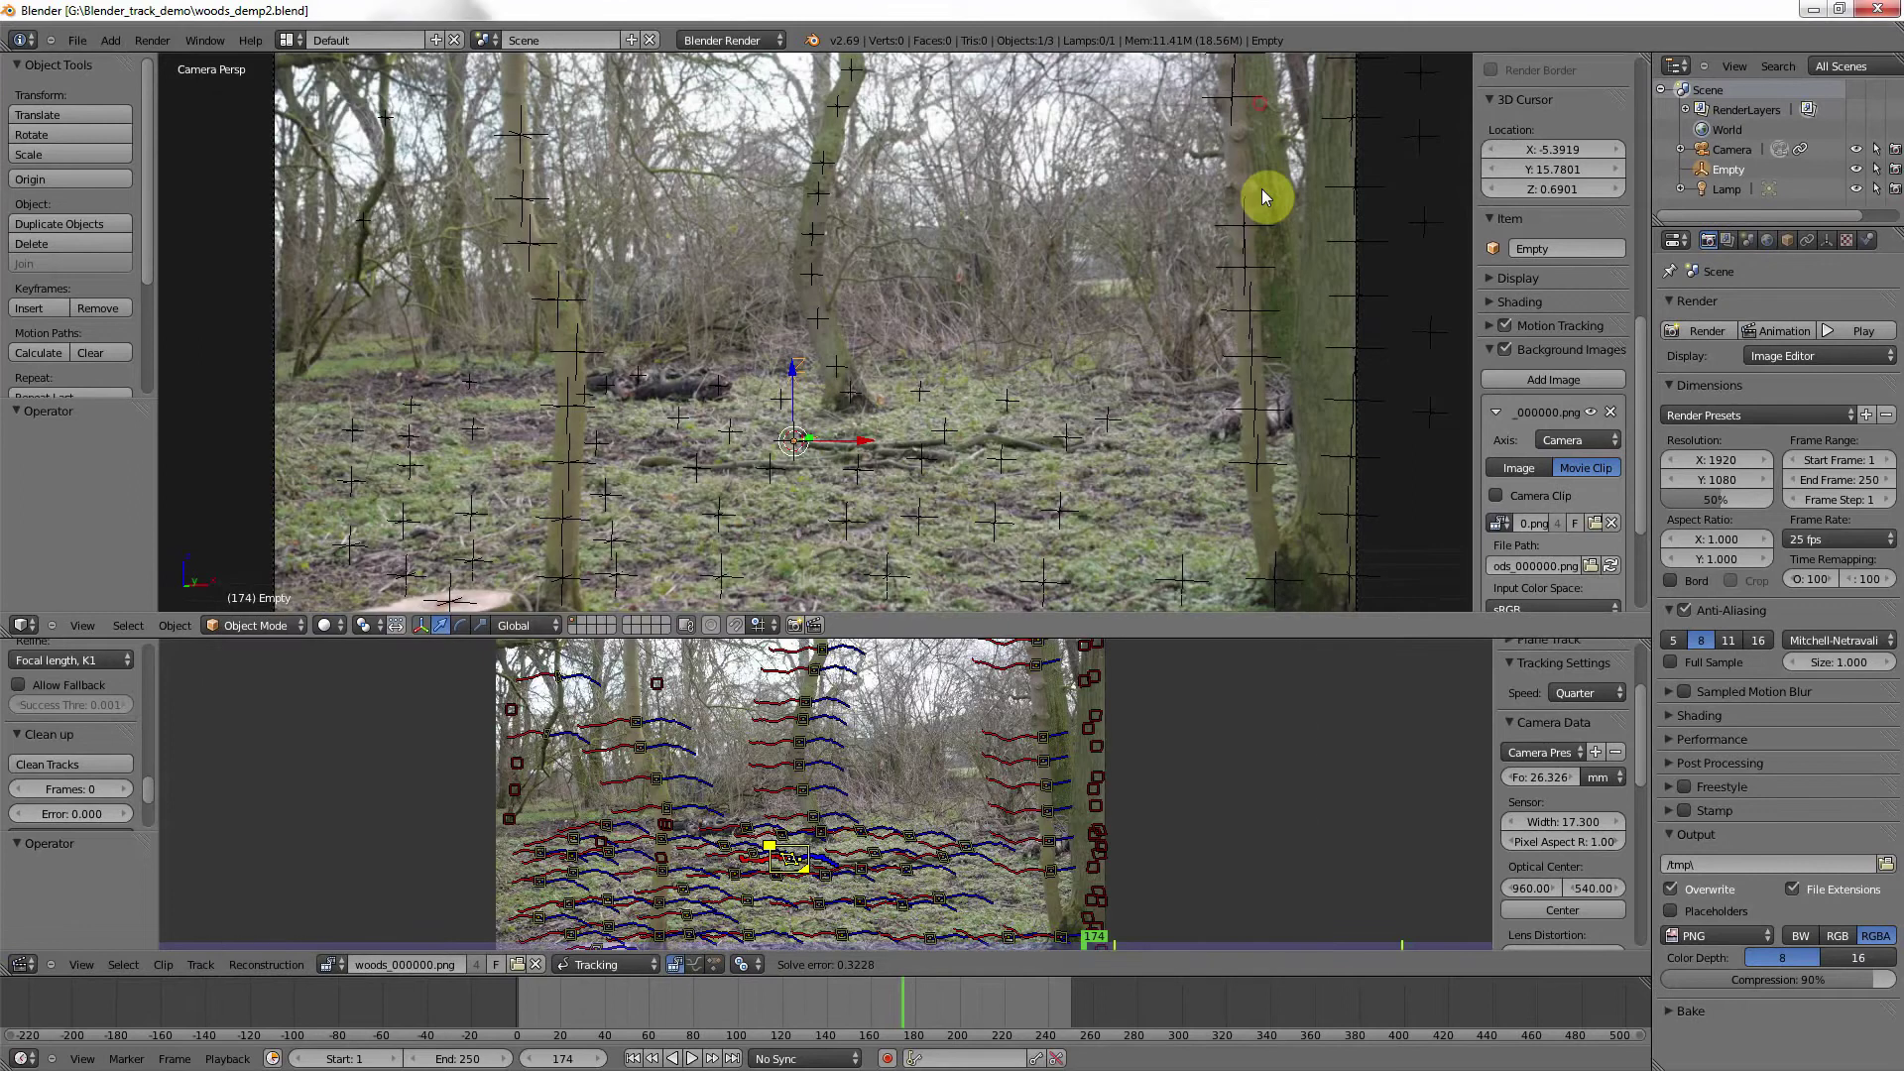
- Save User Settings in Blender's preferences with the Hitfilm Export .hfcs add-on enabled
{"action": "left_click", "coordinate": [78, 44]}
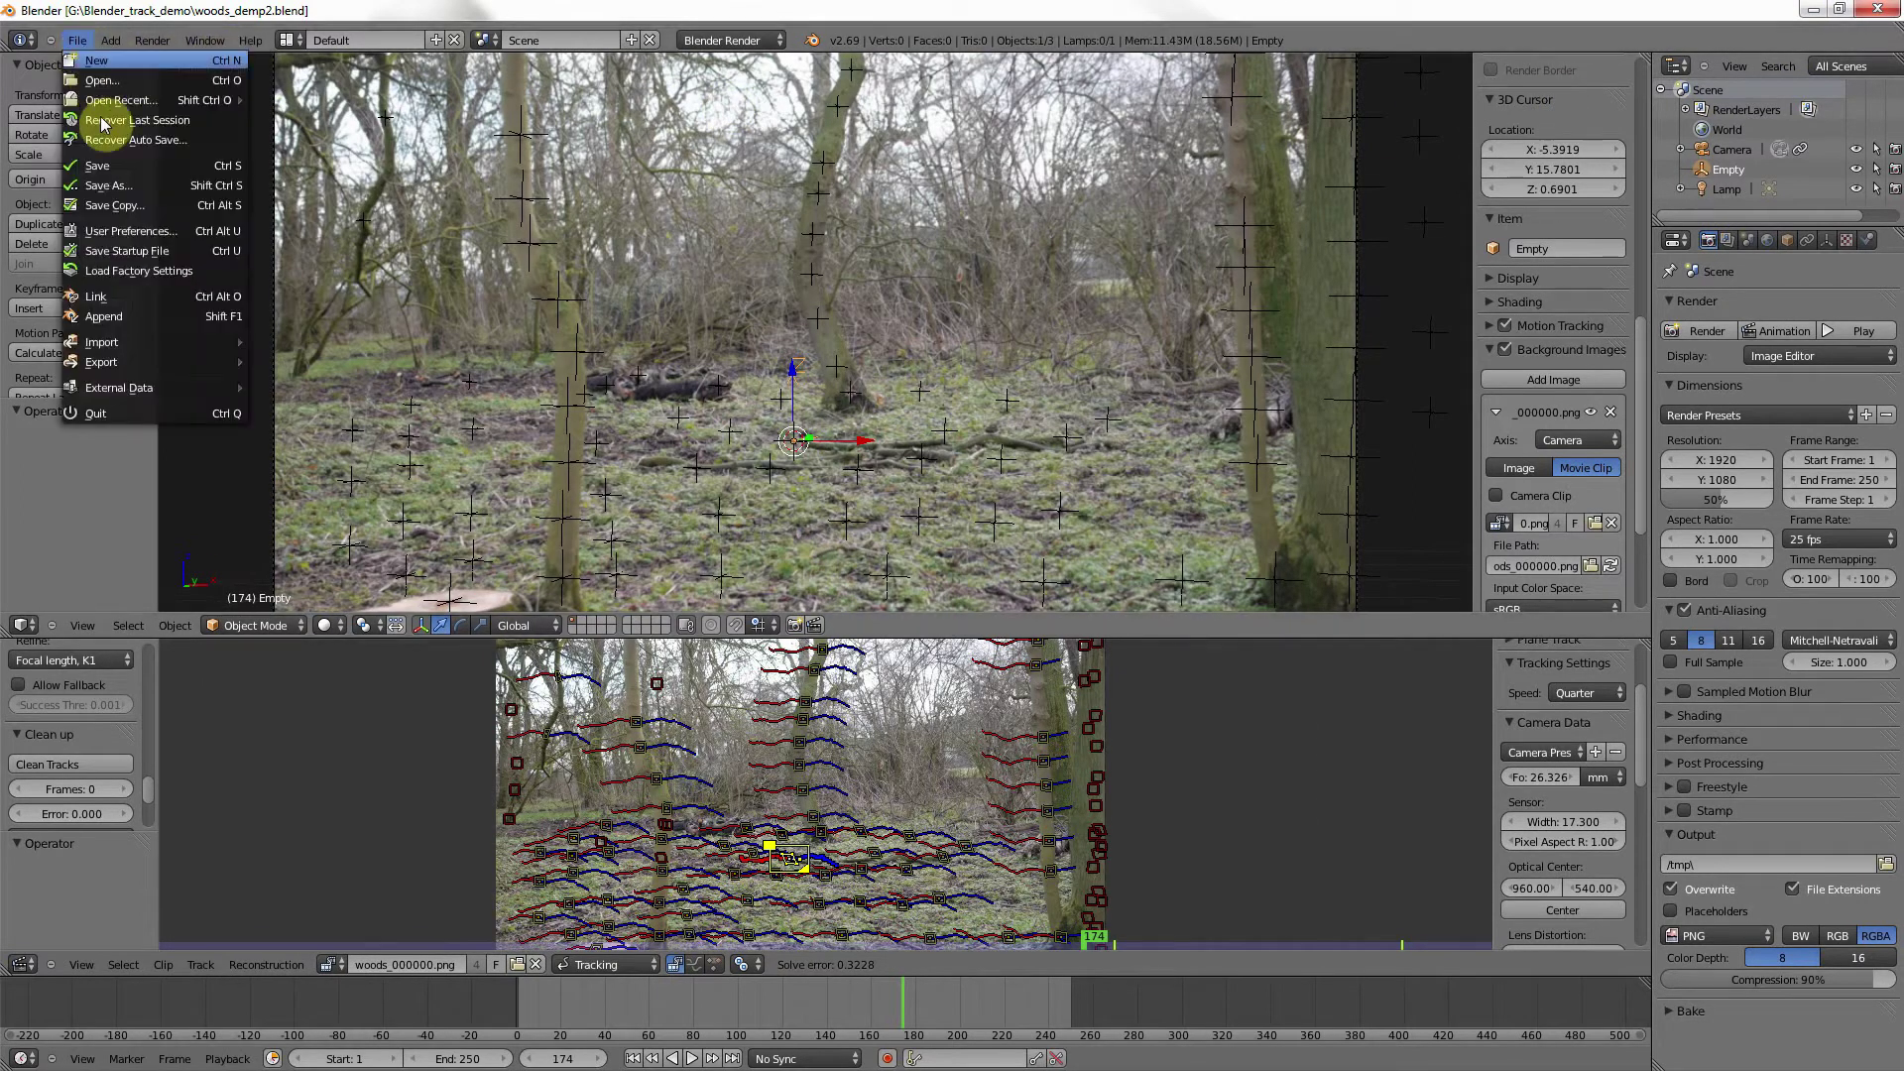
{"action": "key", "text": "Escape"}
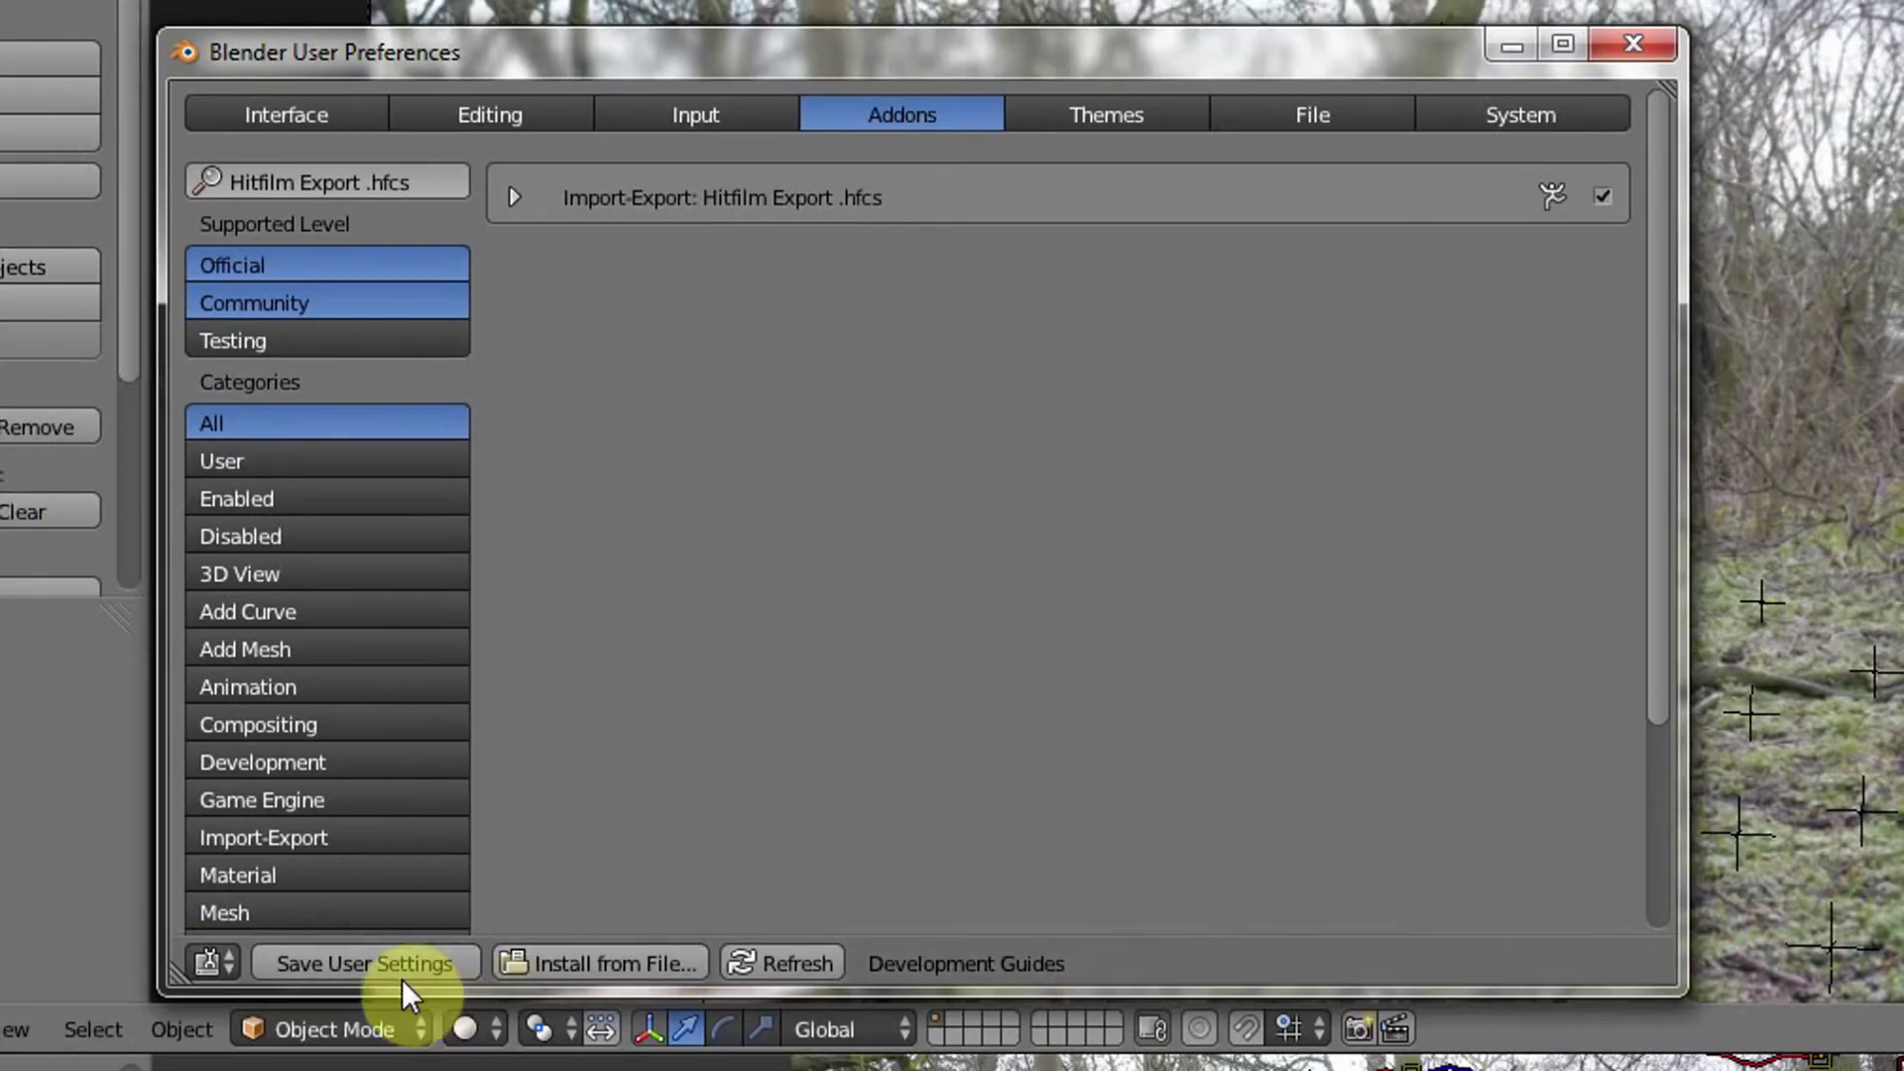
{"action": "left_click", "coordinate": [396, 967]}
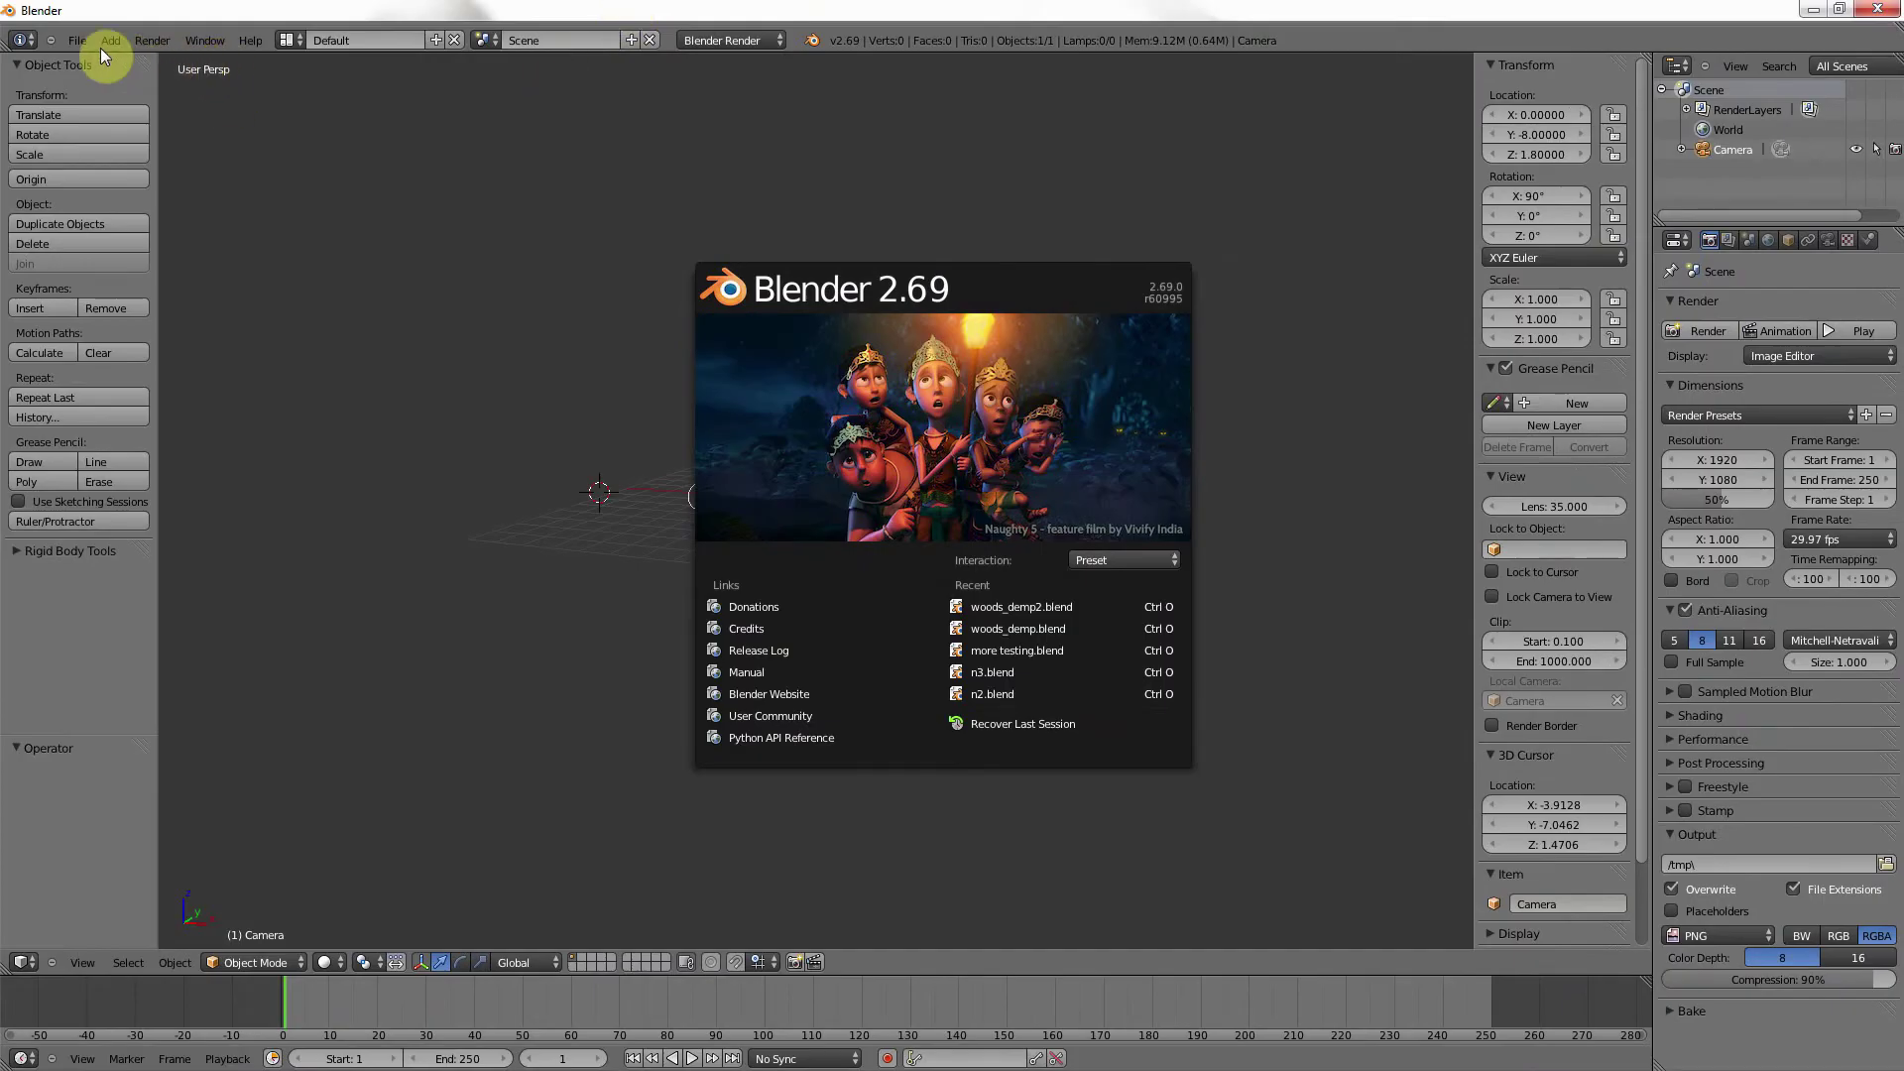
- Reopen woods_demp2.blend from File > Open Recent
{"action": "left_click", "coordinate": [79, 38]}
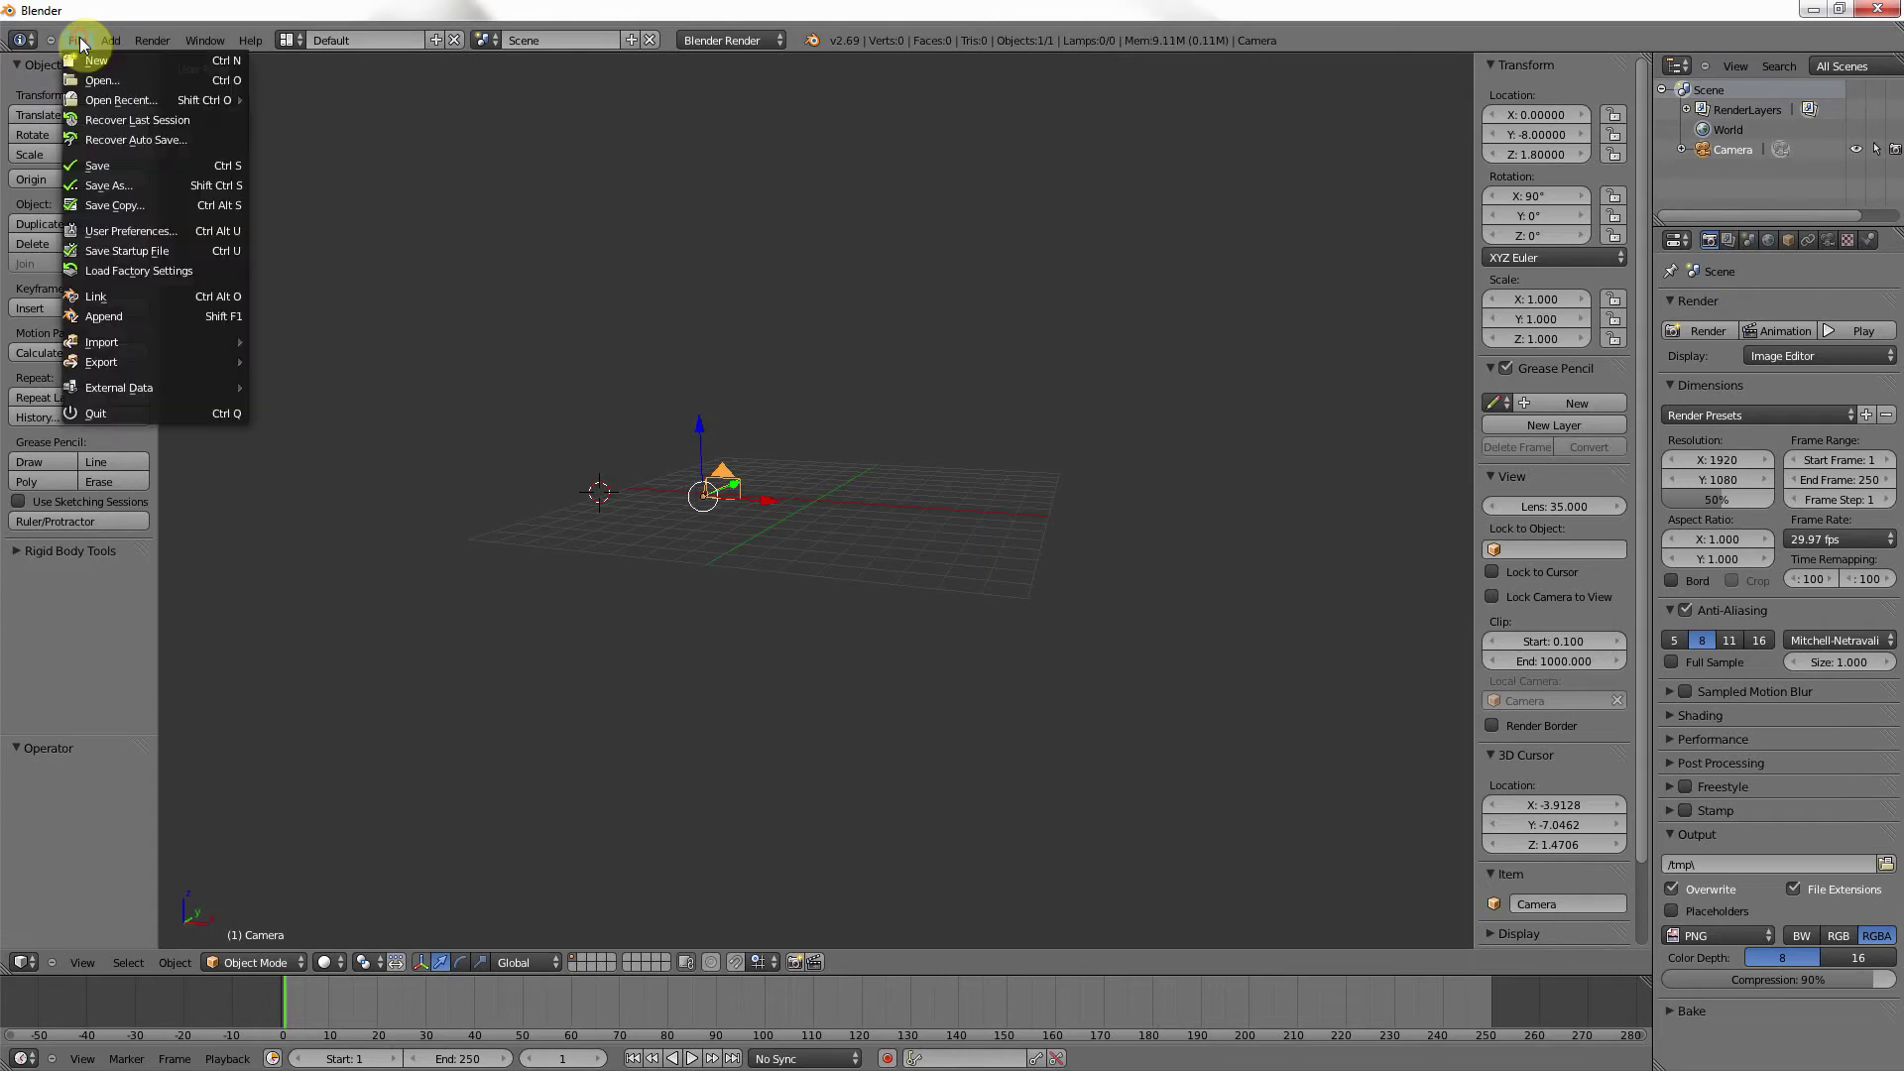
{"action": "mouse_move", "coordinate": [229, 109]}
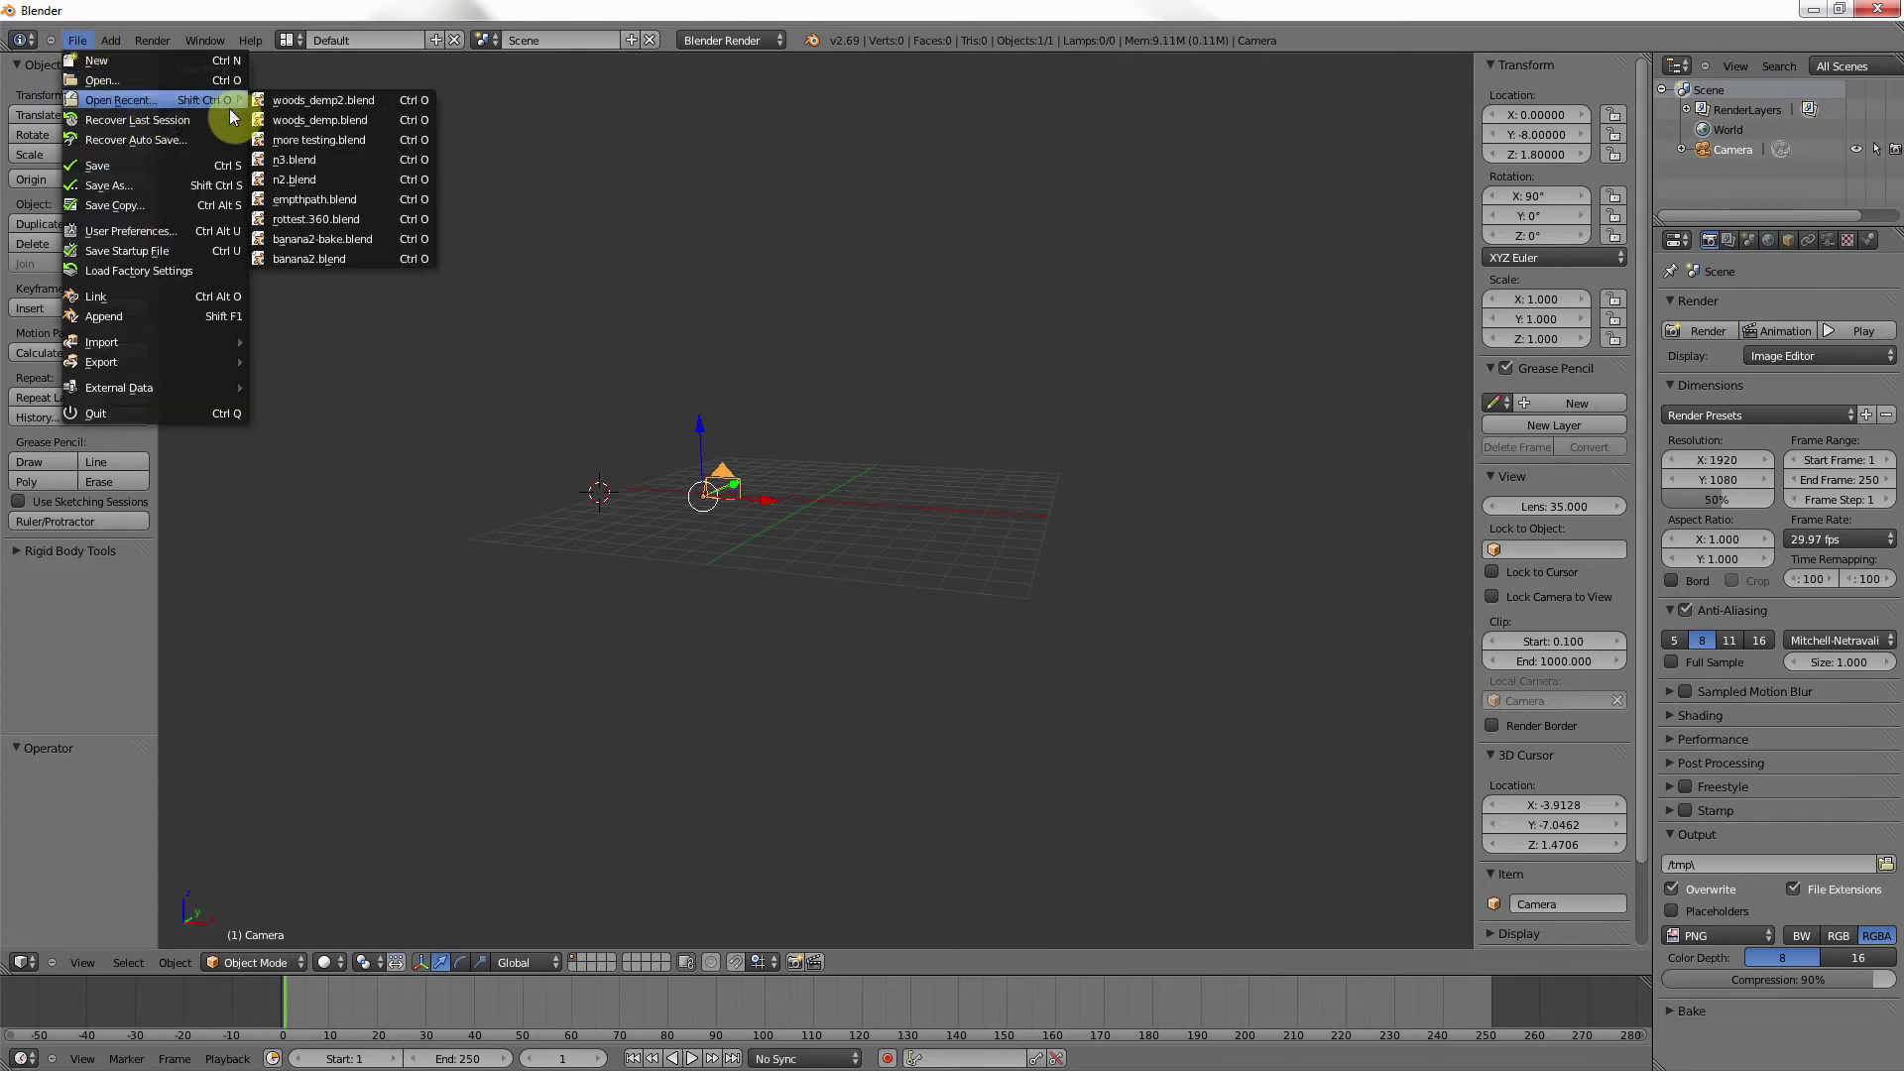
{"action": "left_click", "coordinate": [347, 99]}
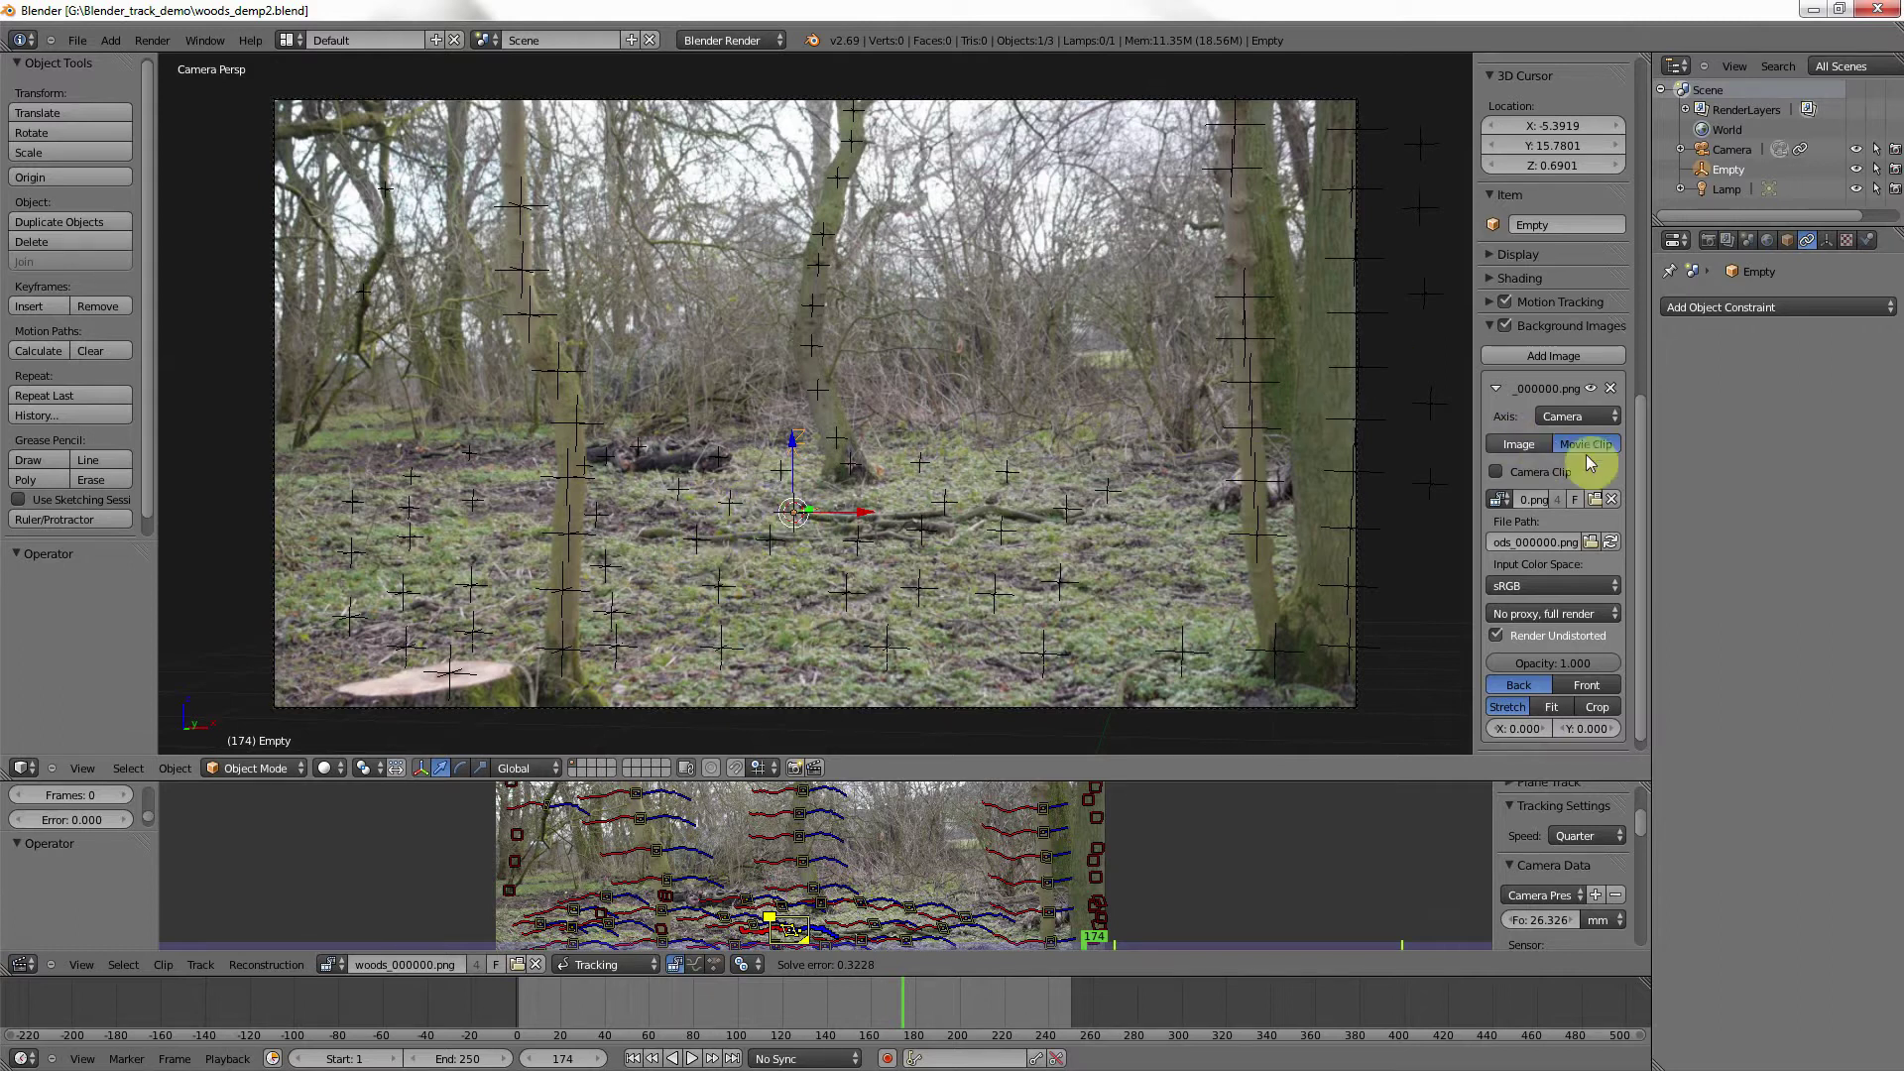
- Set the Camera's Location X, Rotation Y and Rotation Z to 0, then select the Empty
{"action": "mouse_move", "coordinate": [1643, 490]}
{"action": "left_mouse_down"}
{"action": "mouse_move", "coordinate": [1644, 318]}
{"action": "mouse_move", "coordinate": [1671, 225]}
{"action": "mouse_move", "coordinate": [1658, 154]}
{"action": "mouse_move", "coordinate": [1620, 158]}
{"action": "left_mouse_up"}
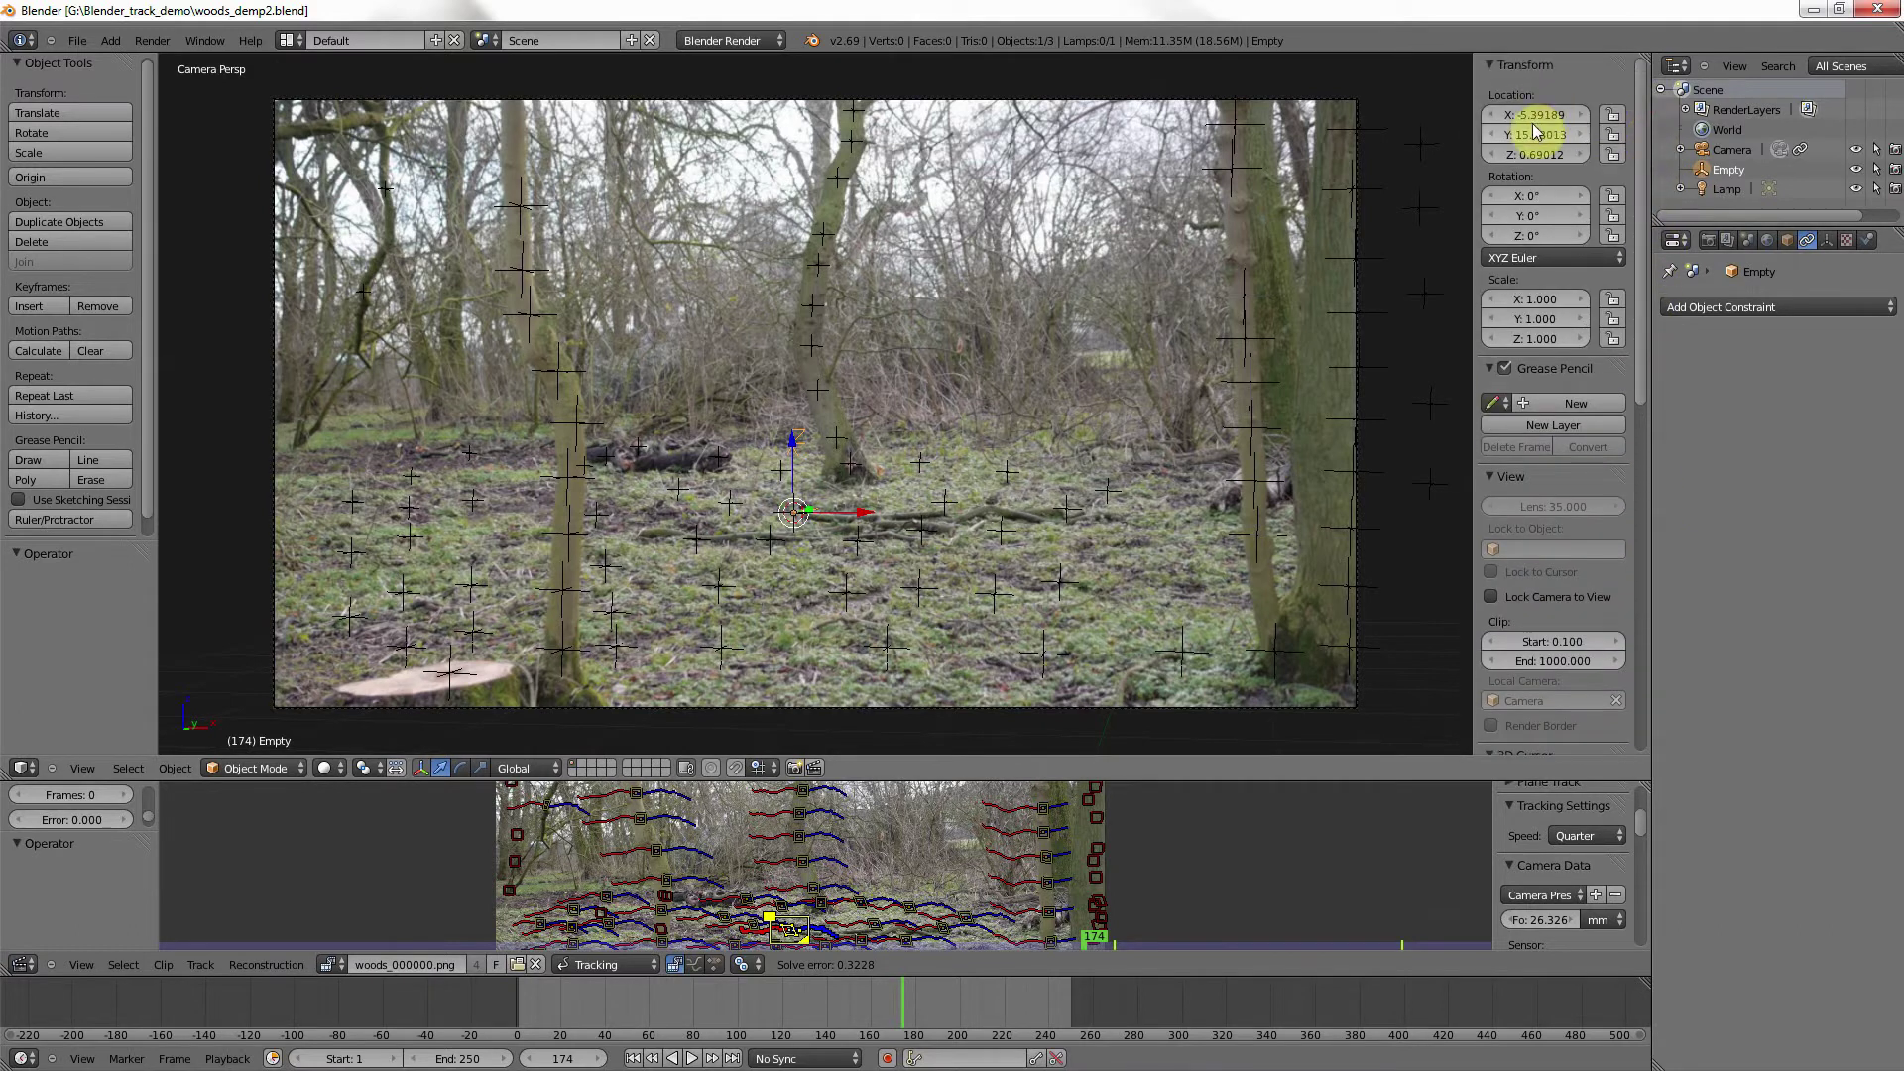
{"action": "left_click", "coordinate": [1731, 150]}
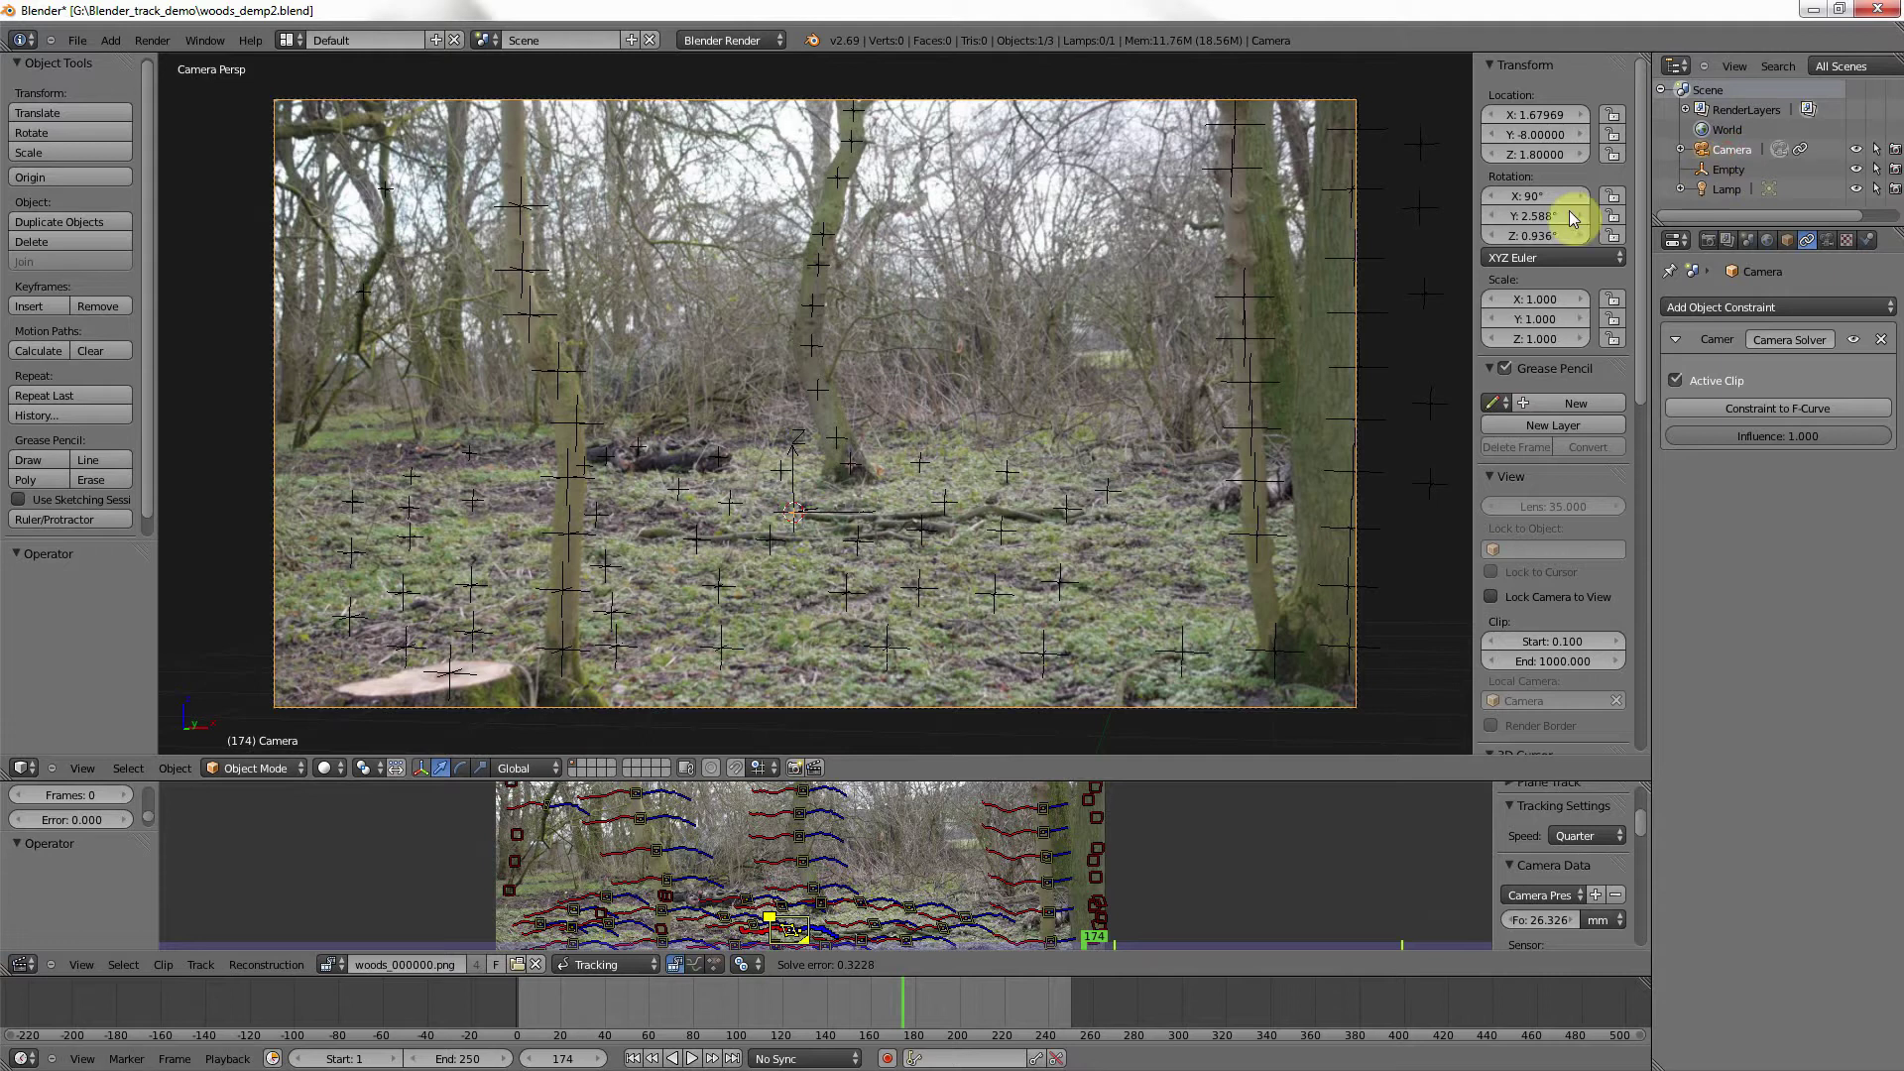
{"action": "left_click", "coordinate": [1536, 117]}
{"action": "type", "text": "0"}
{"action": "key", "text": "Return"}
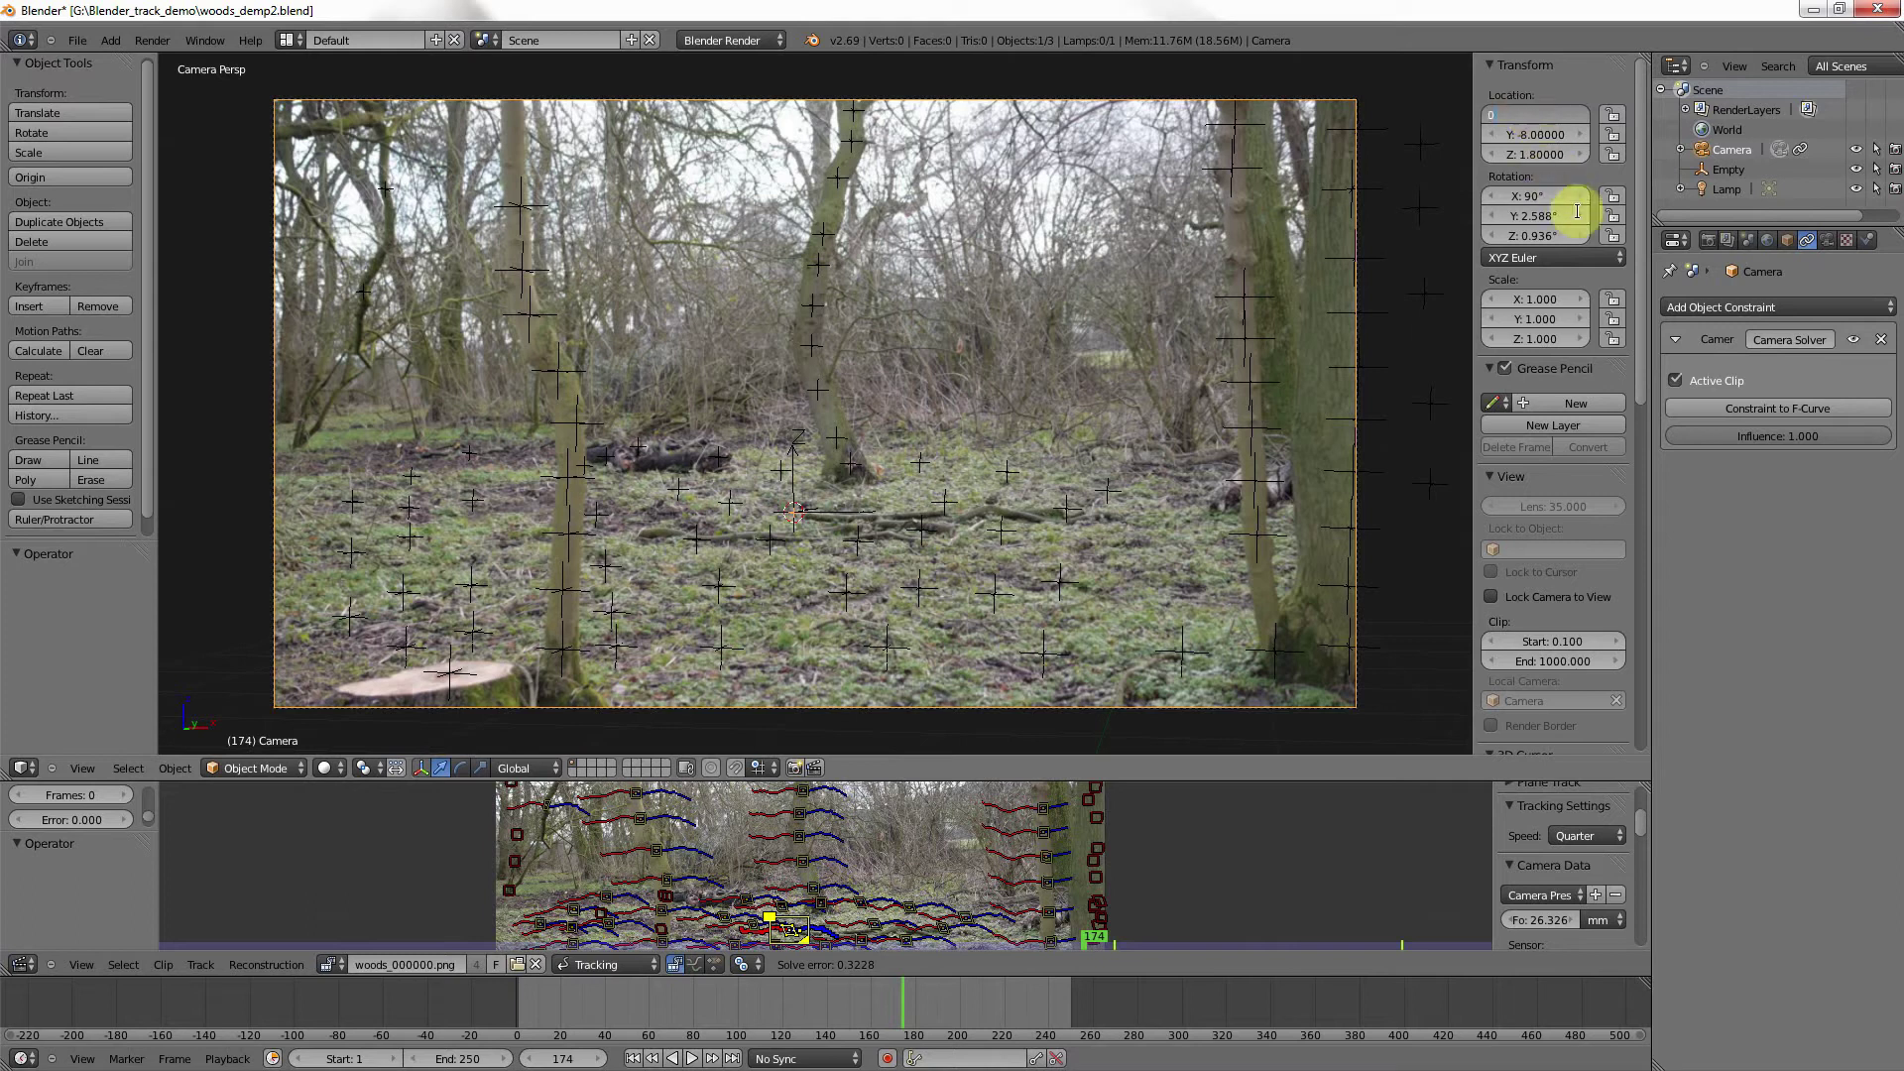
{"action": "left_click", "coordinate": [1562, 215]}
{"action": "type", "text": "0"}
{"action": "key", "text": "Return"}
{"action": "left_click", "coordinate": [1539, 235]}
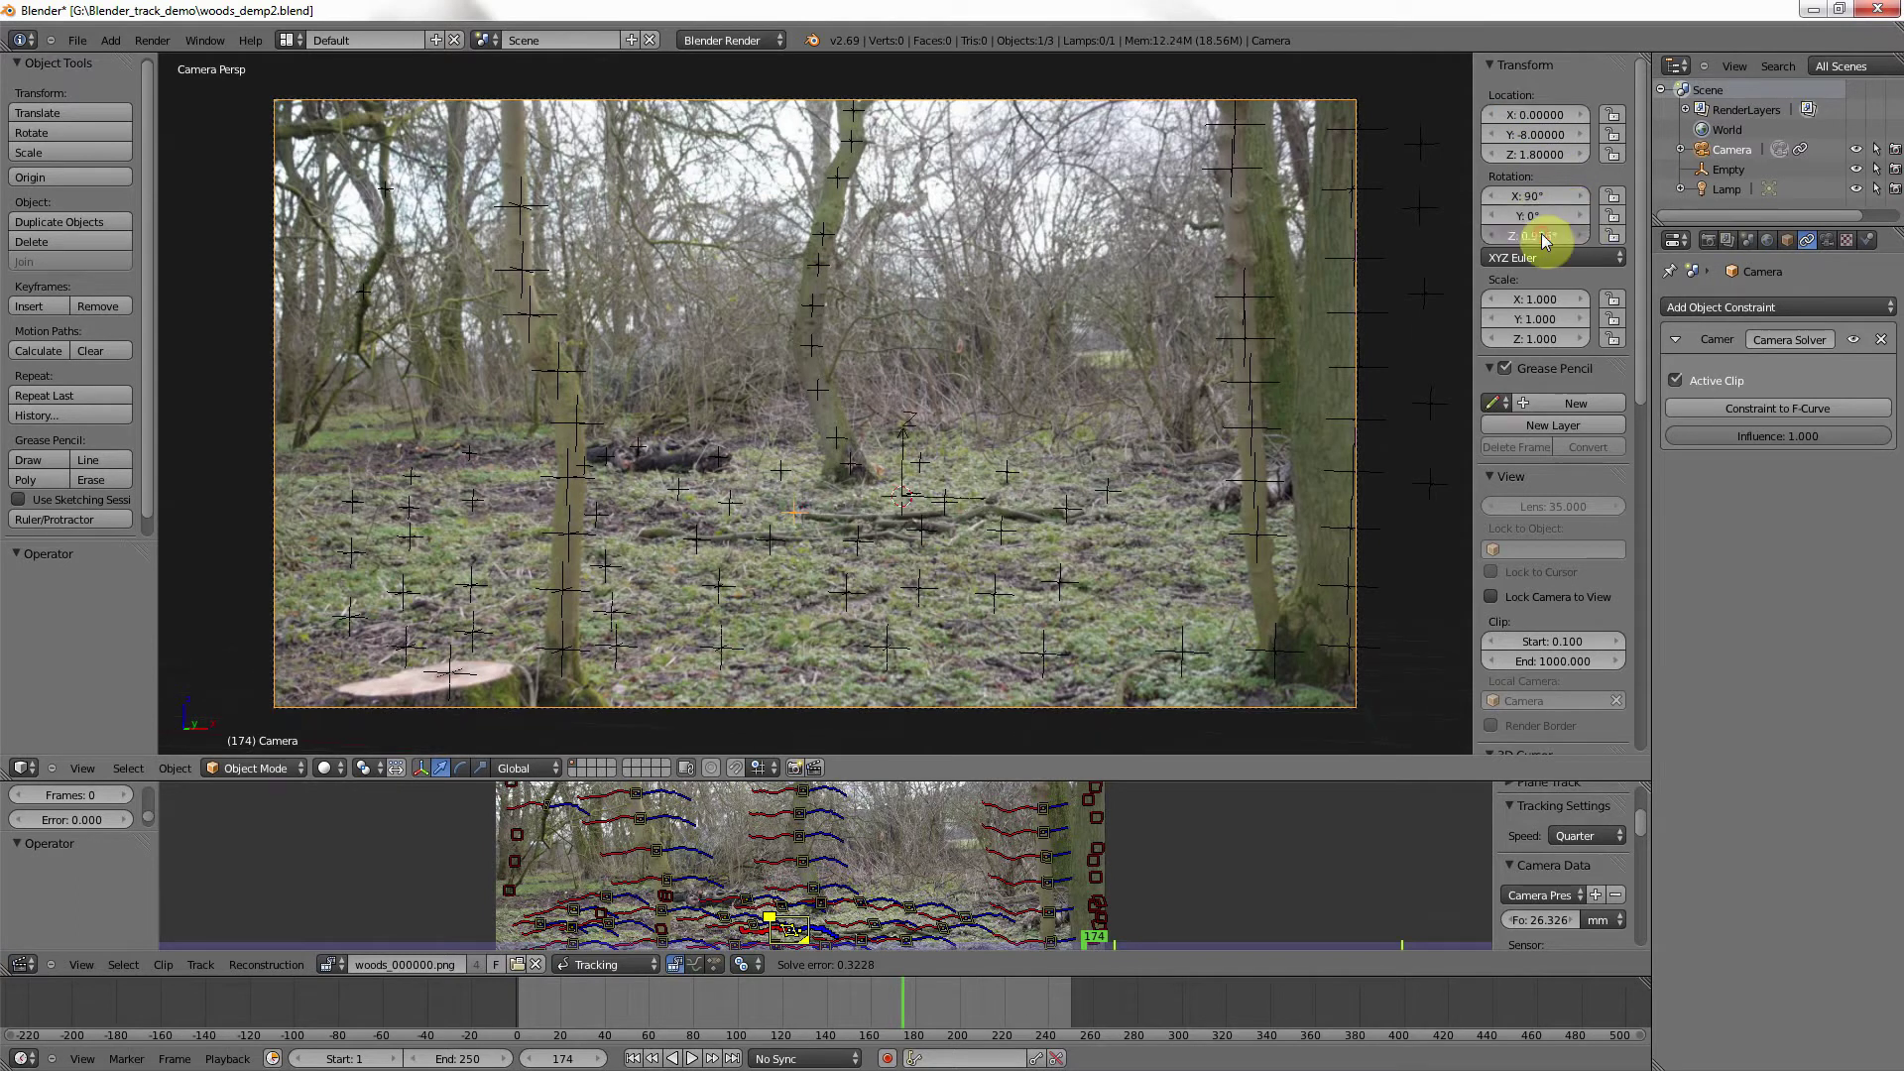
{"action": "type", "text": "0"}
{"action": "key", "text": "Return"}
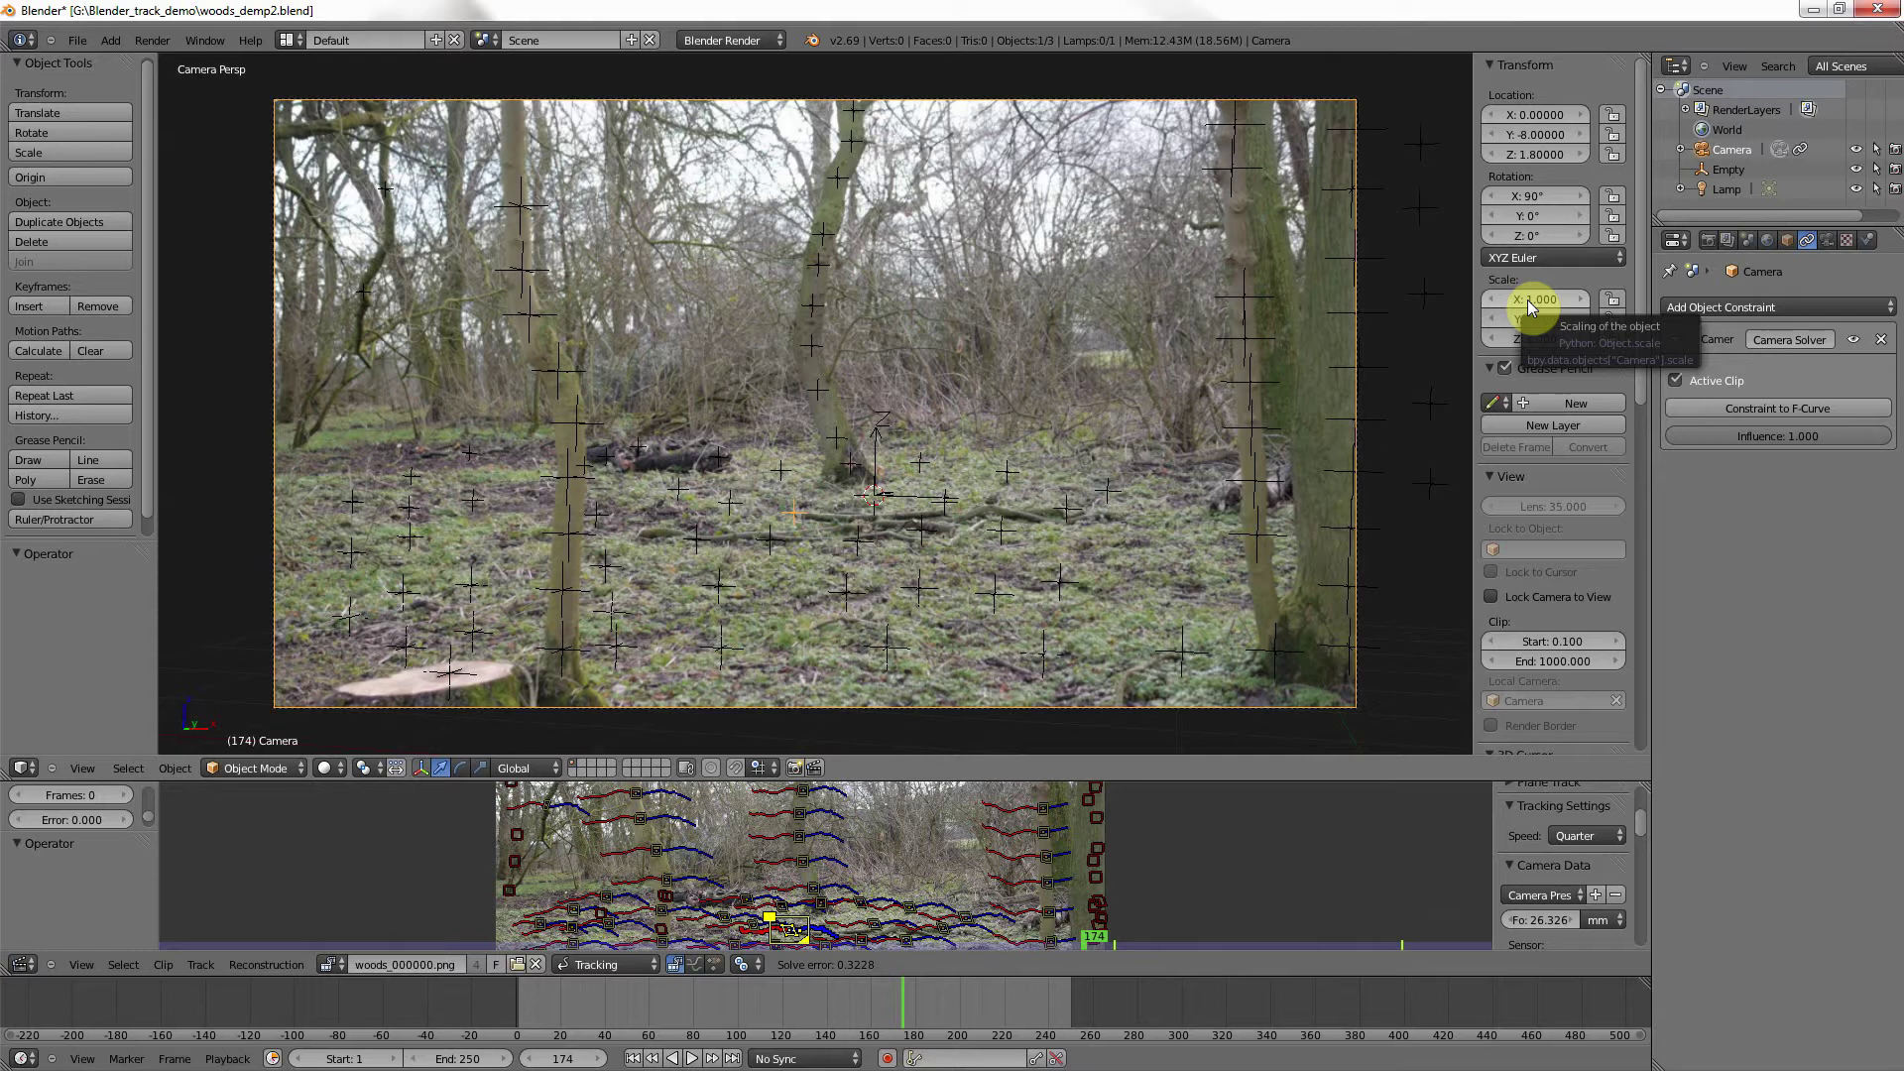
{"action": "left_click", "coordinate": [1726, 170]}
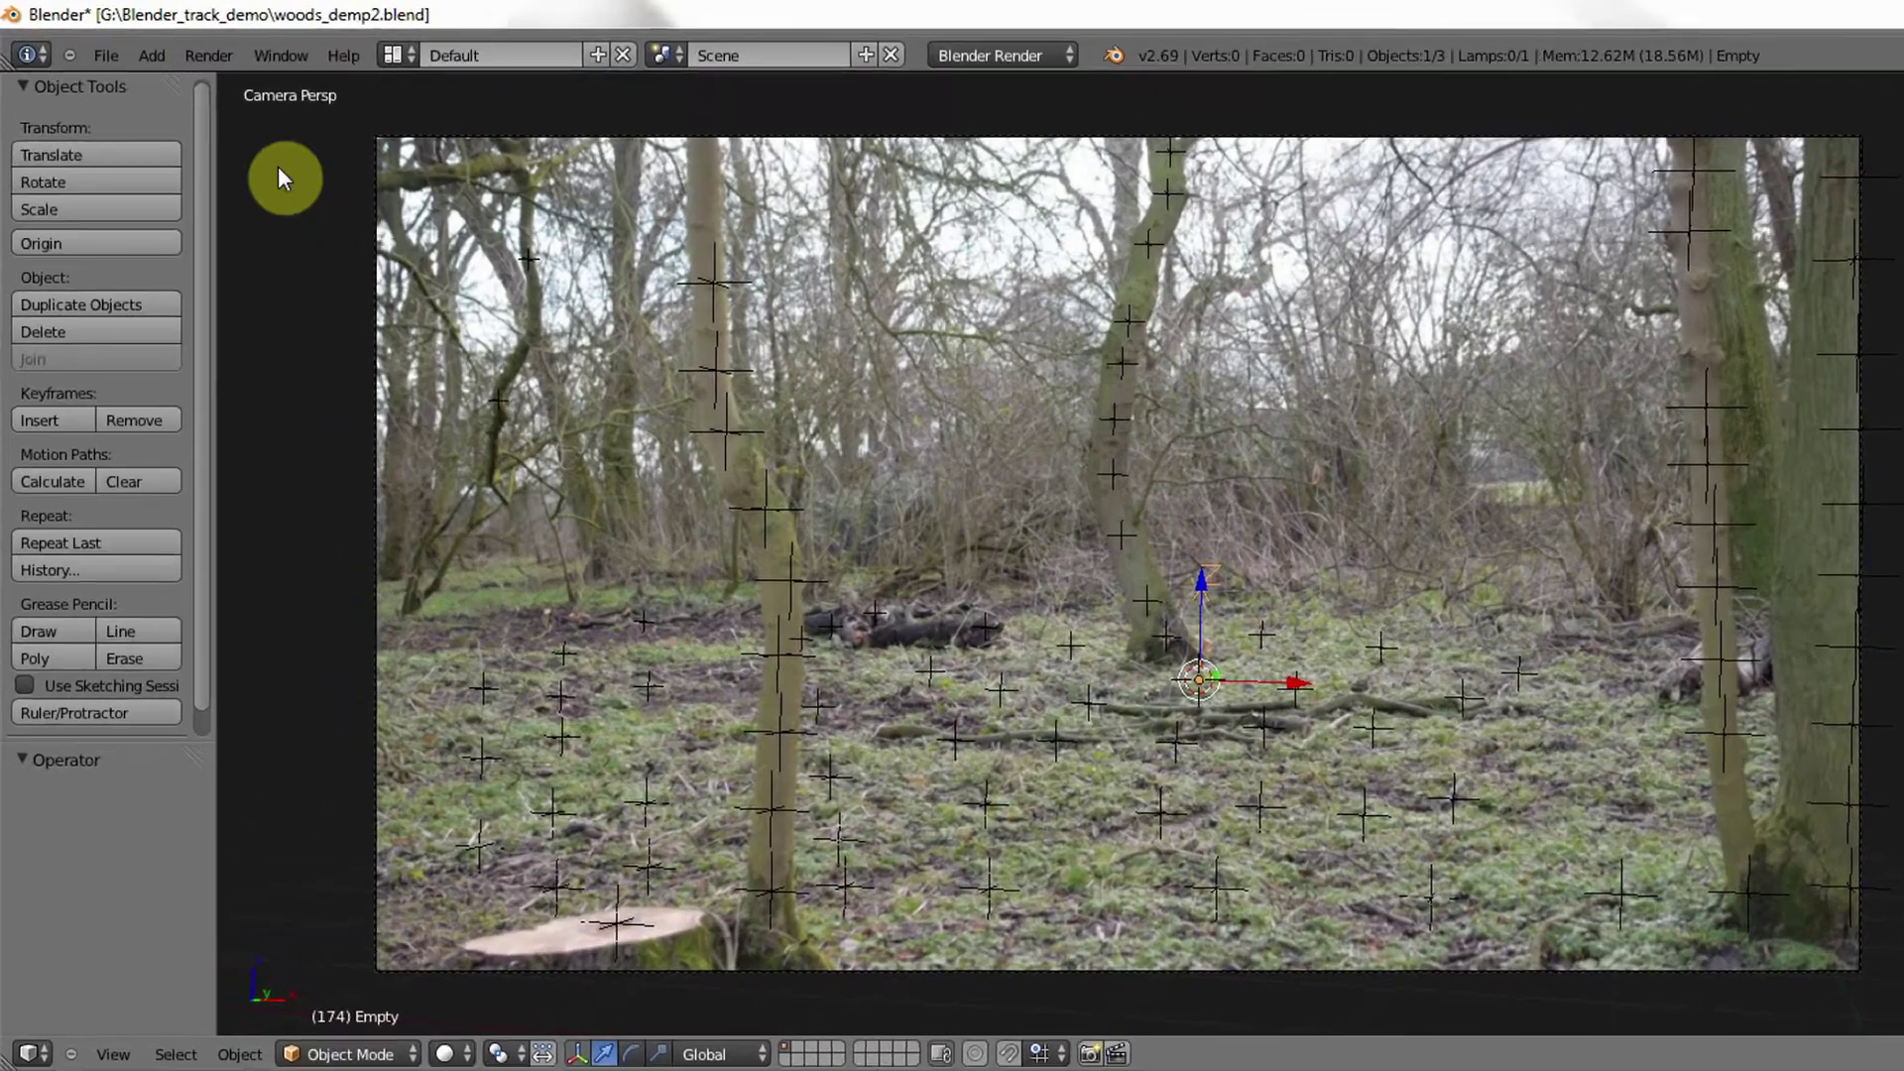
- Export the camera as Hitfilm Camera (.hfcs), overwriting woods_demp.hfcs
{"action": "left_click", "coordinate": [109, 54]}
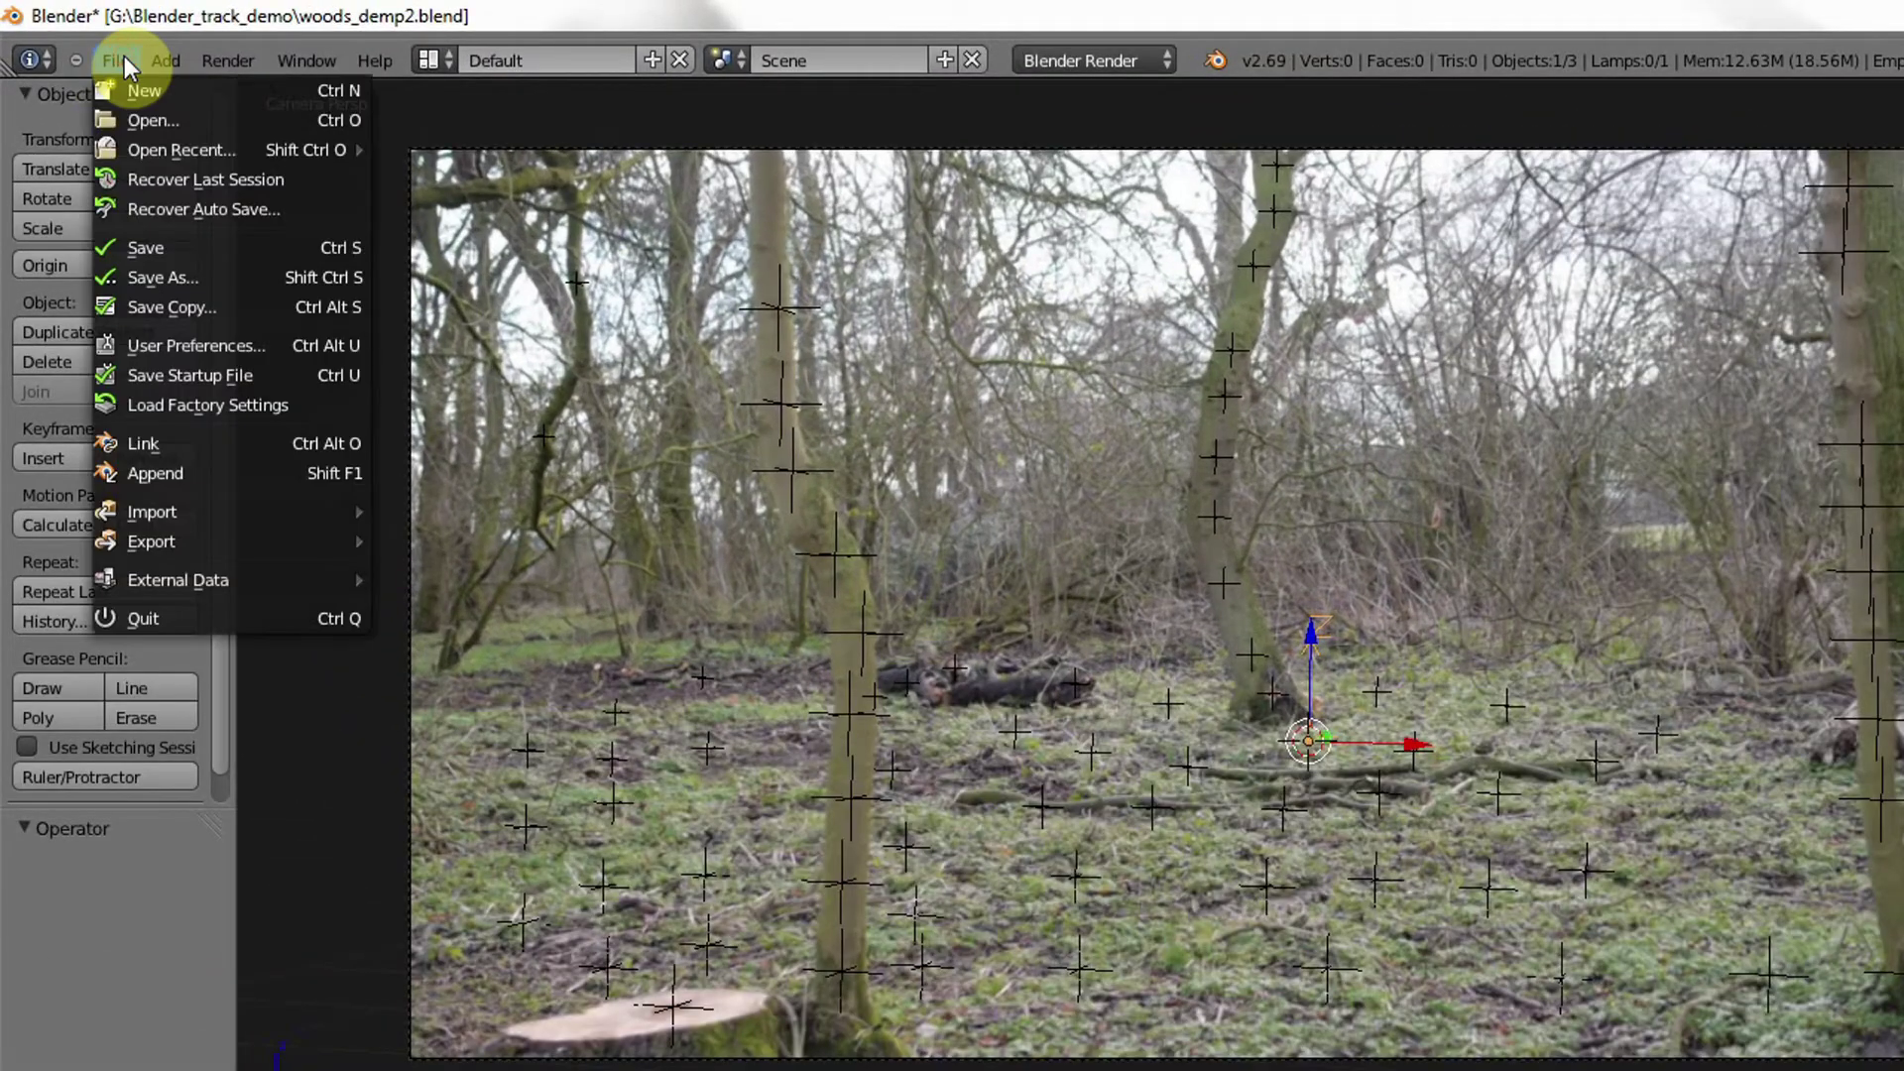
{"action": "mouse_move", "coordinate": [252, 546]}
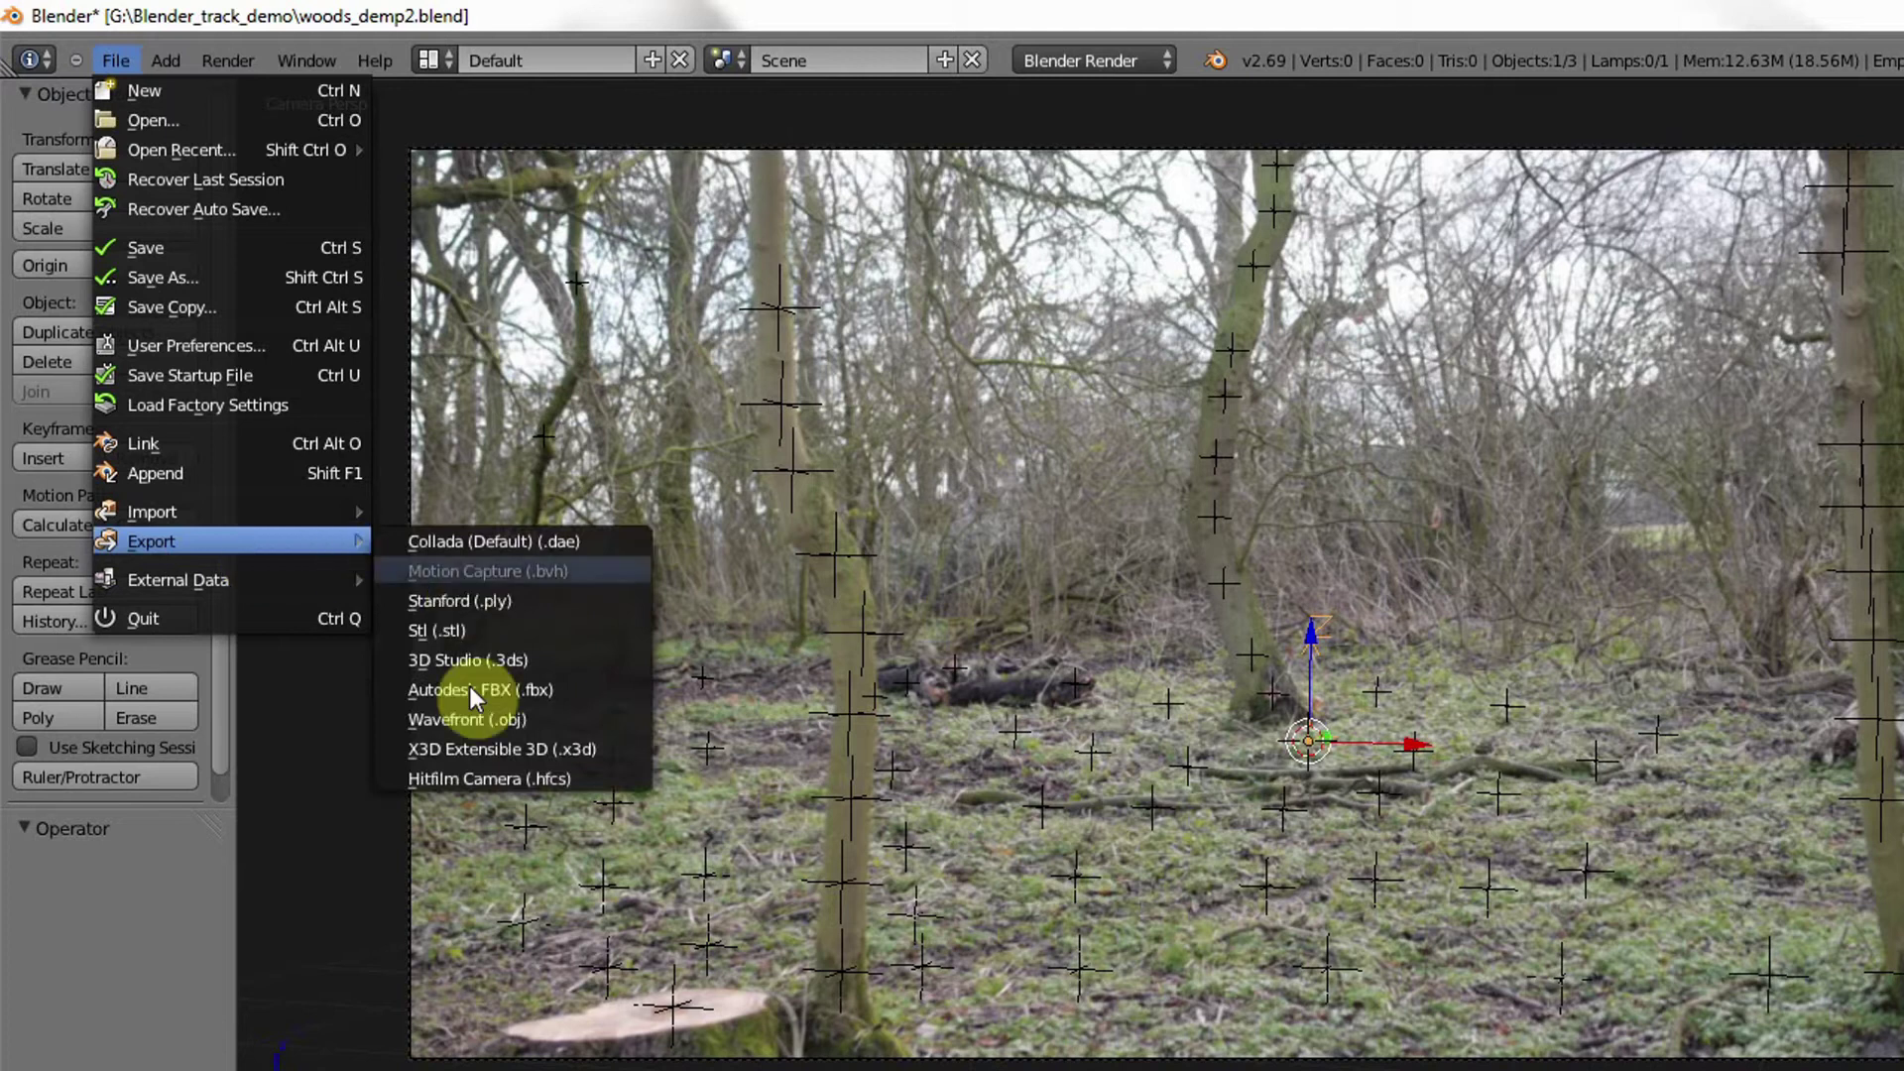
{"action": "left_click", "coordinate": [478, 777]}
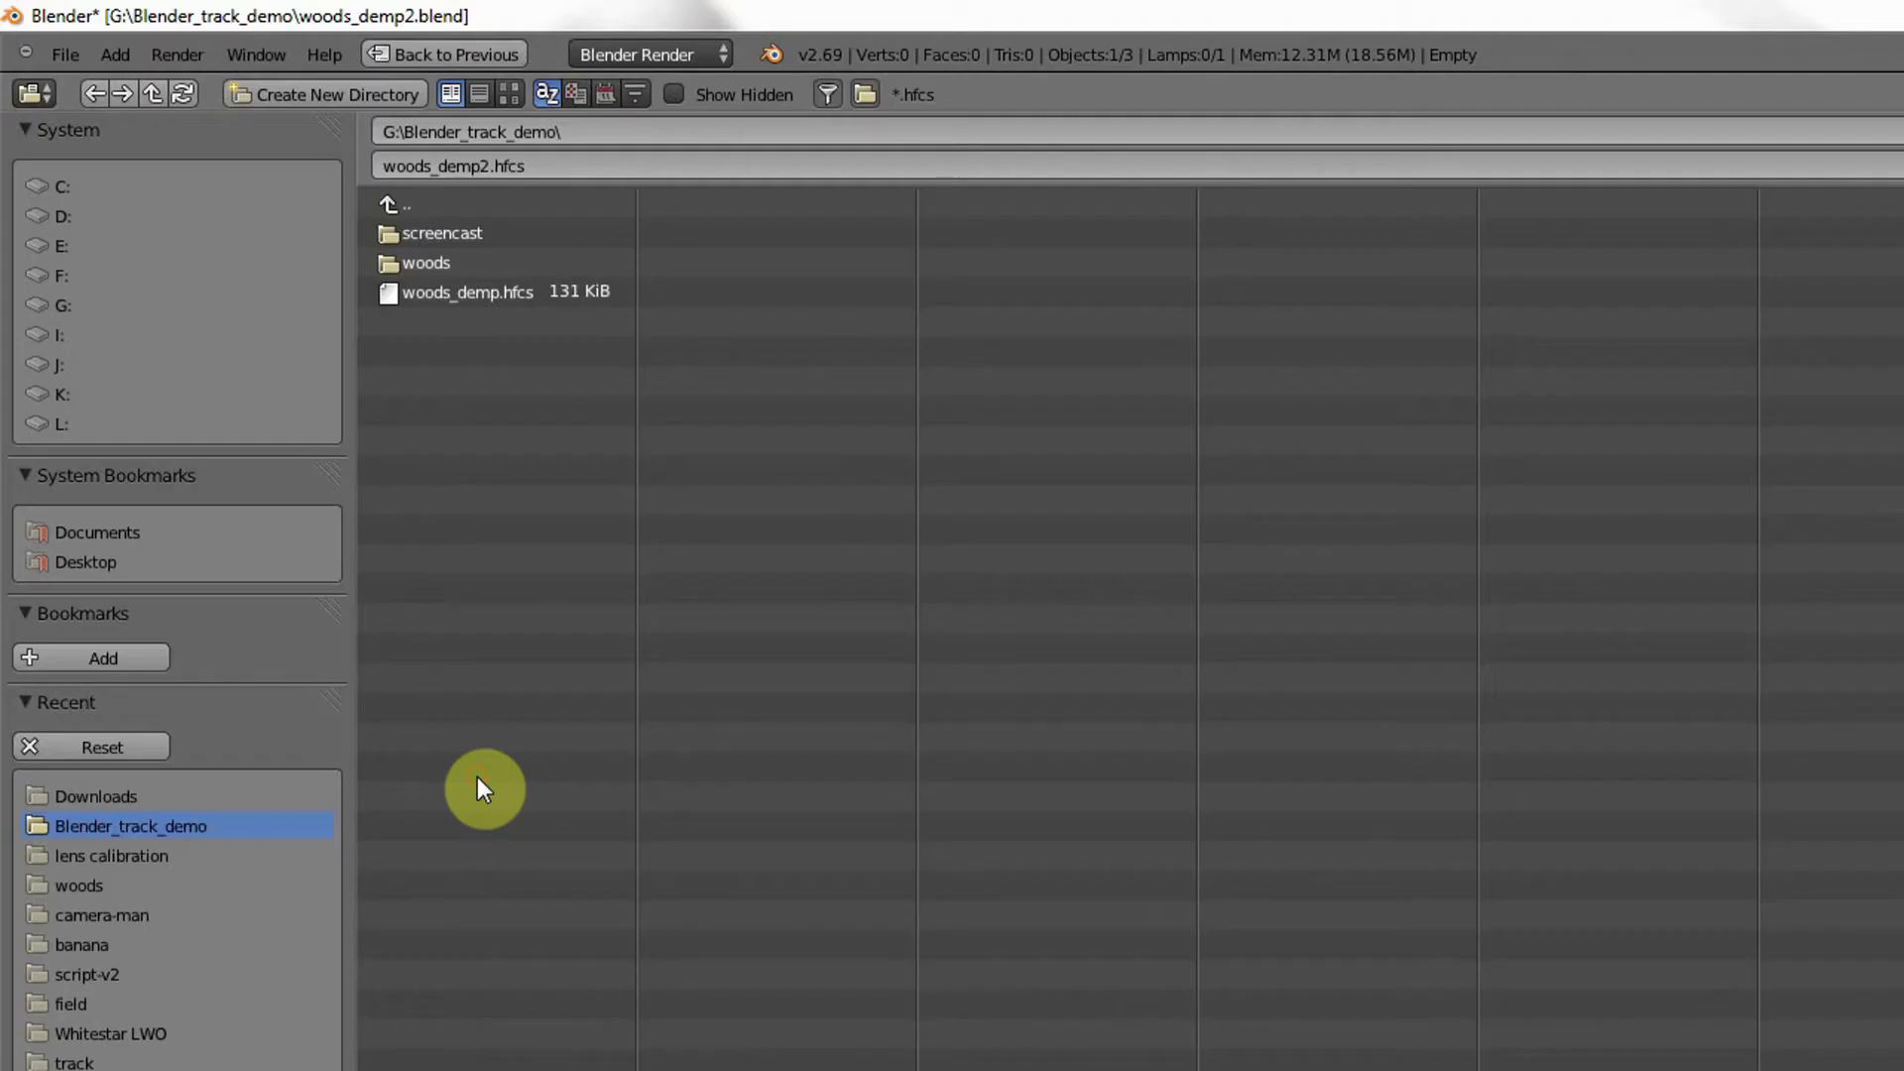
{"action": "left_click", "coordinate": [461, 300]}
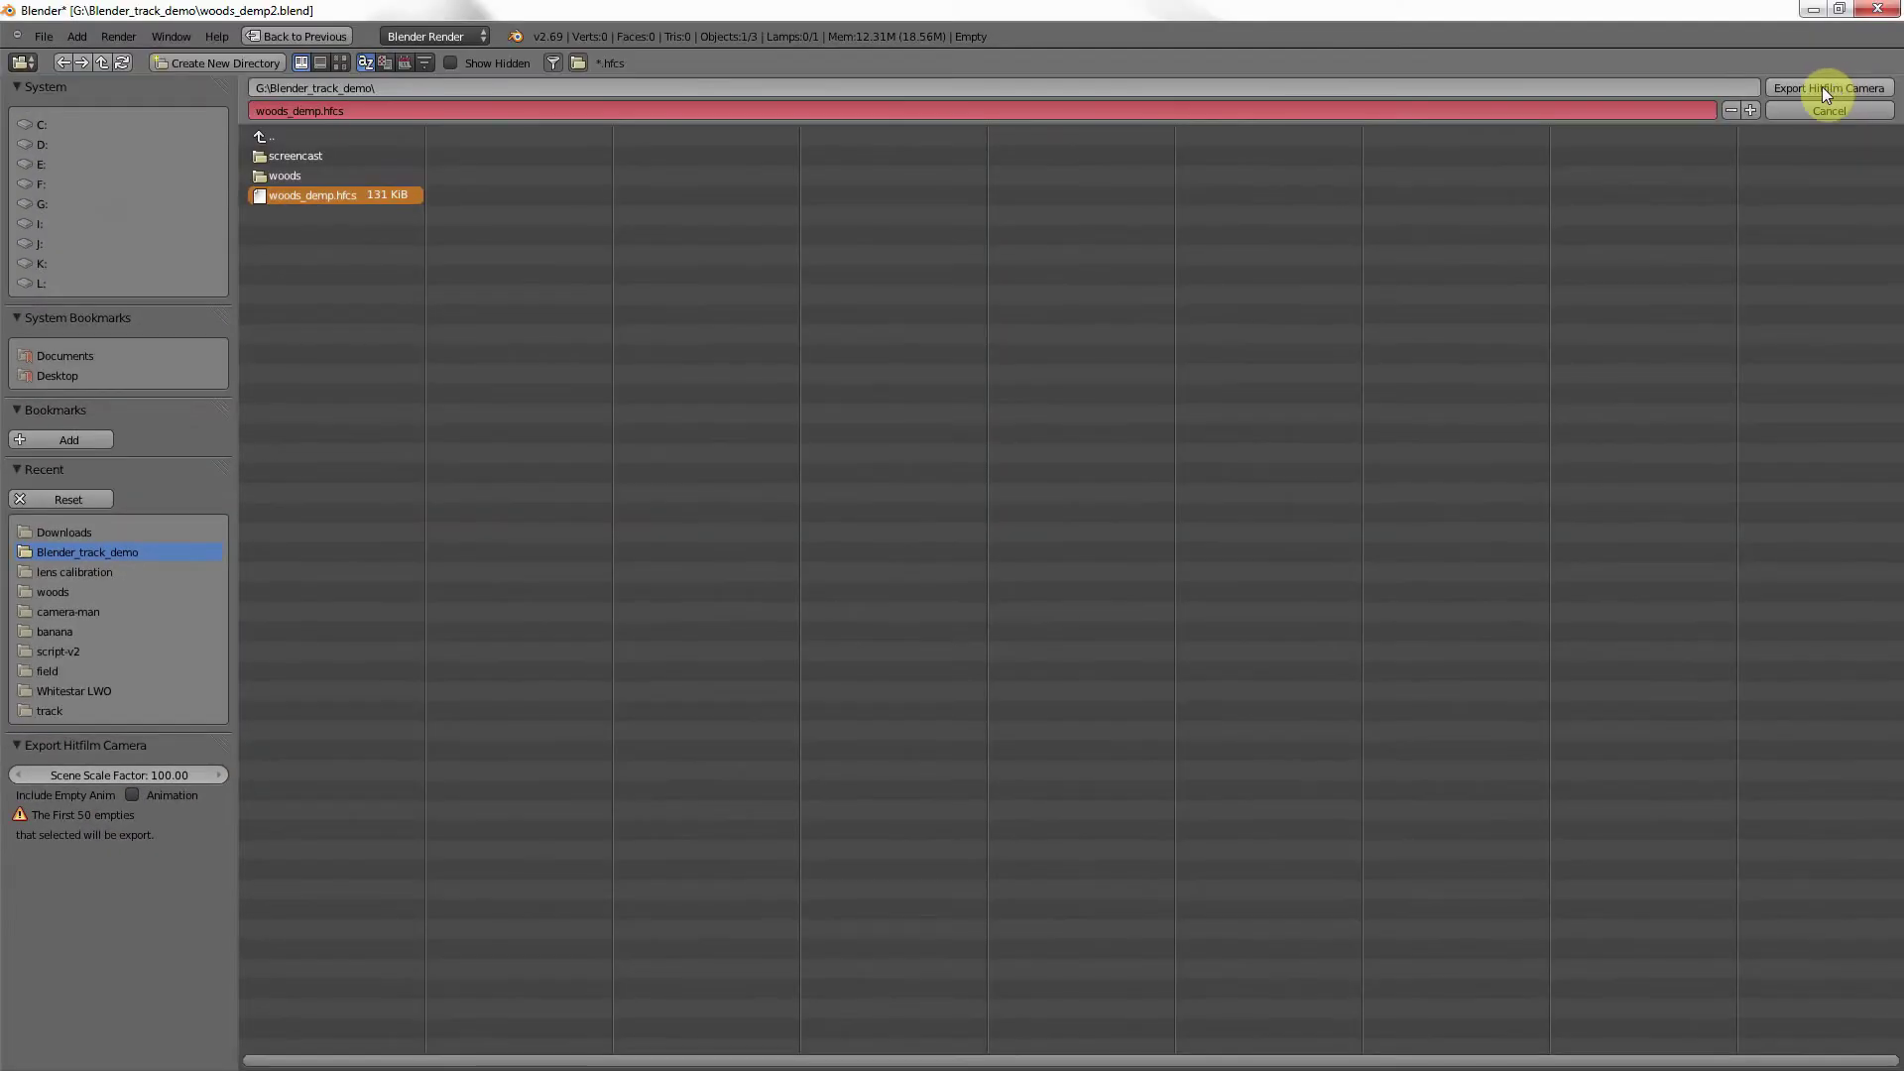
{"action": "left_click", "coordinate": [1823, 87]}
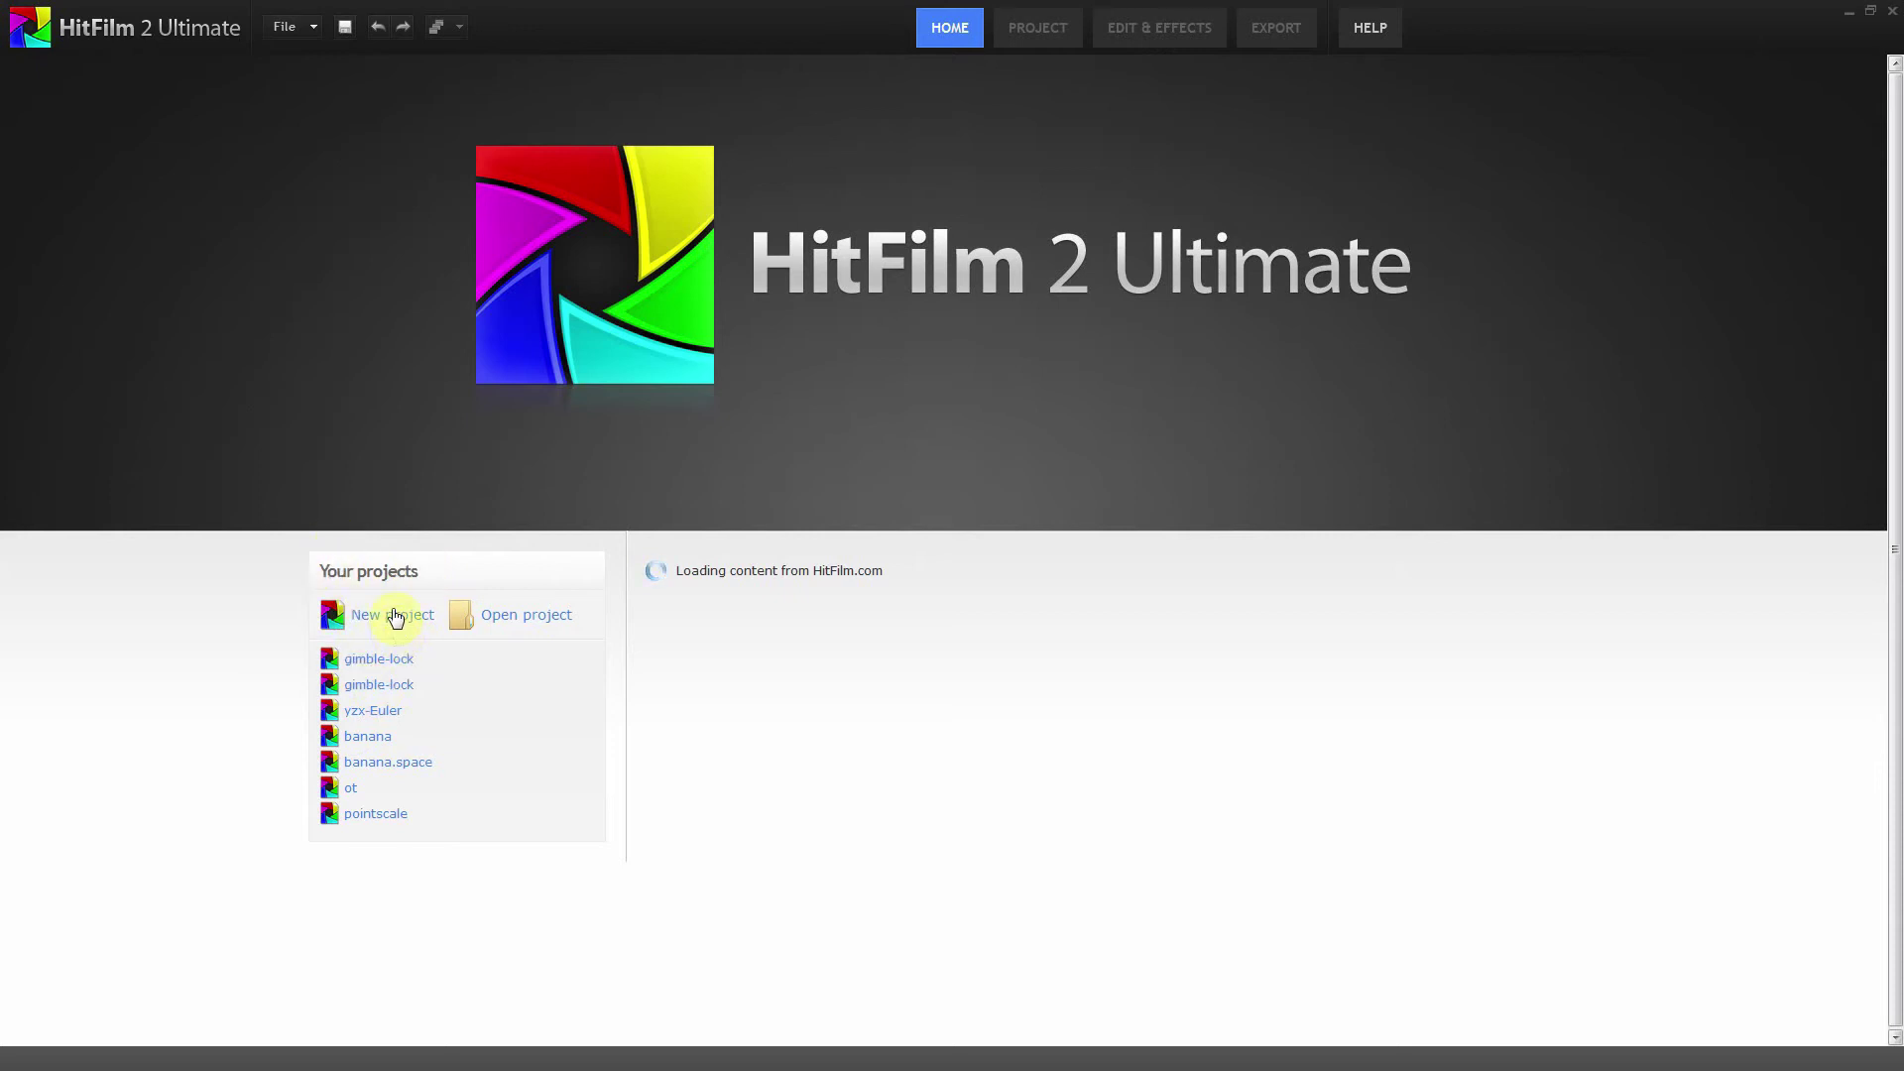
- Create a new project with the 1080p 25 template (1920×1080, 25 fps) and start editing
{"action": "left_click", "coordinate": [395, 615]}
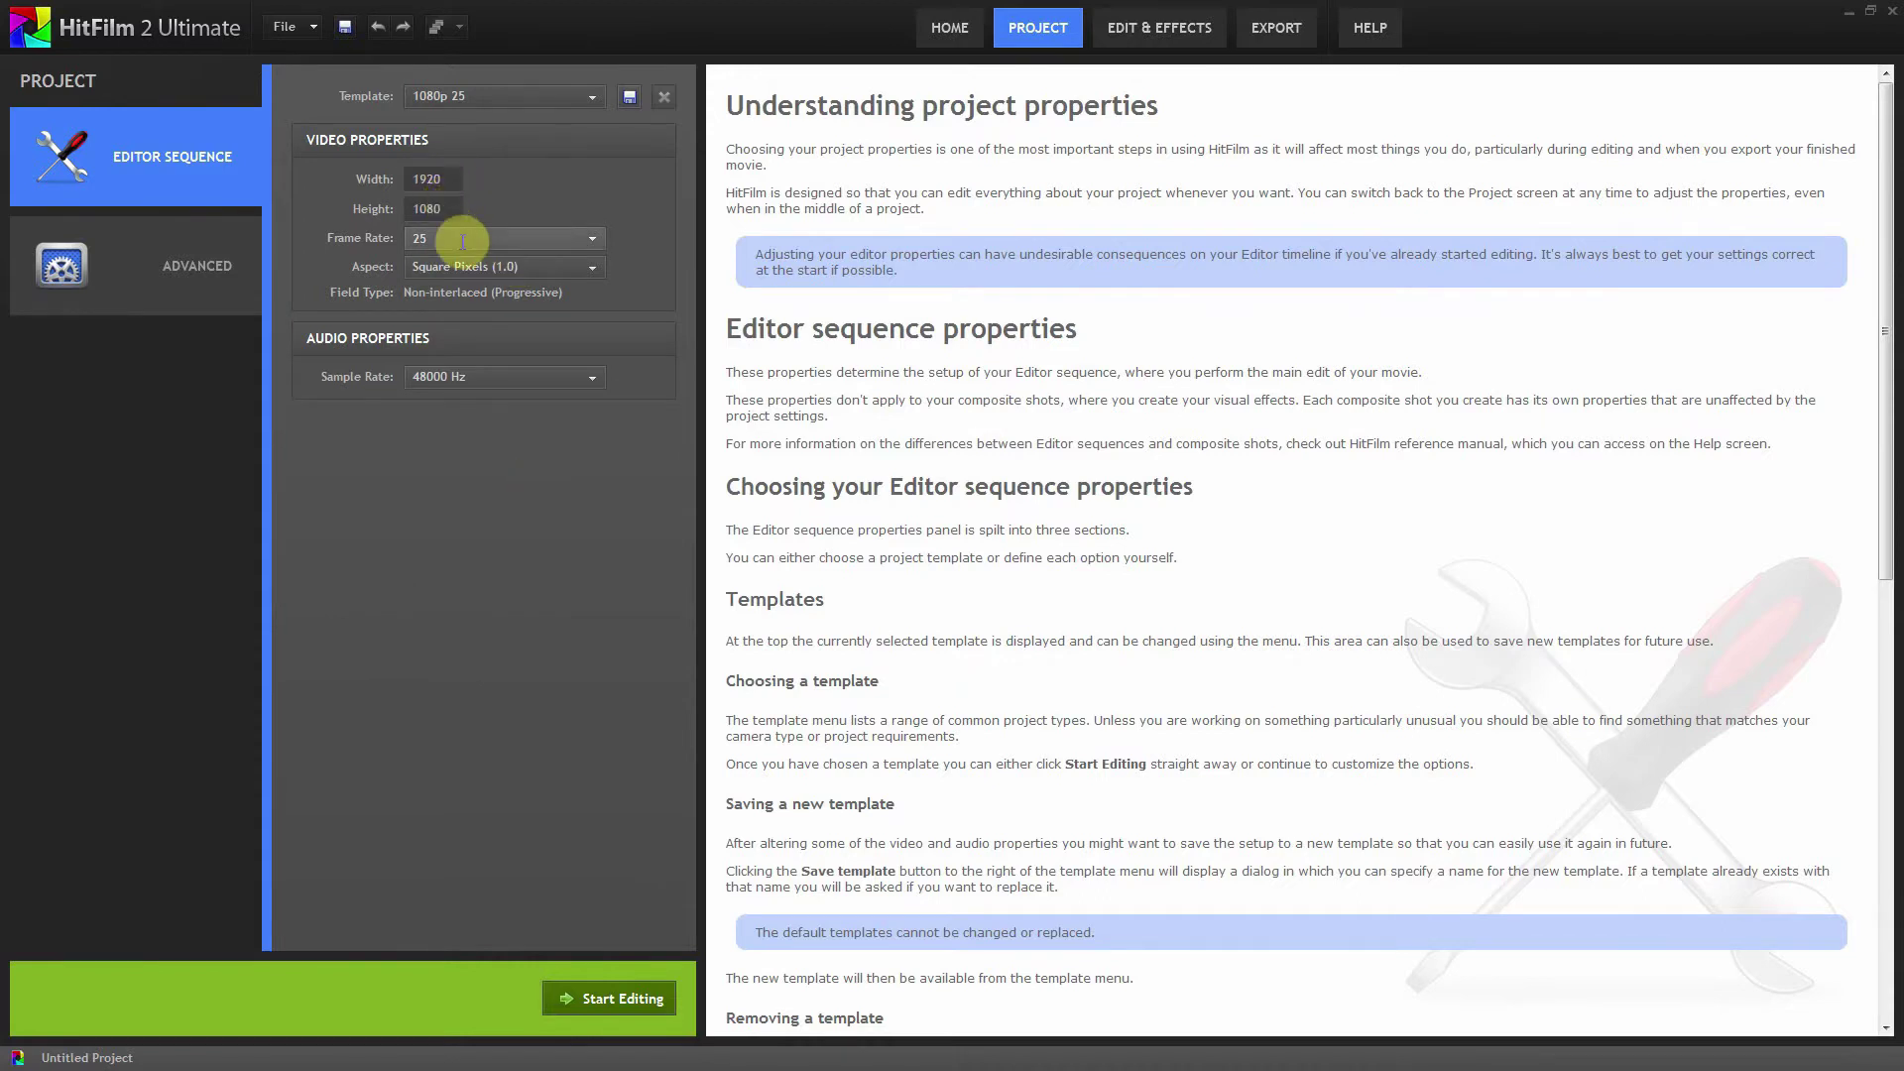
{"action": "left_click", "coordinate": [631, 997]}
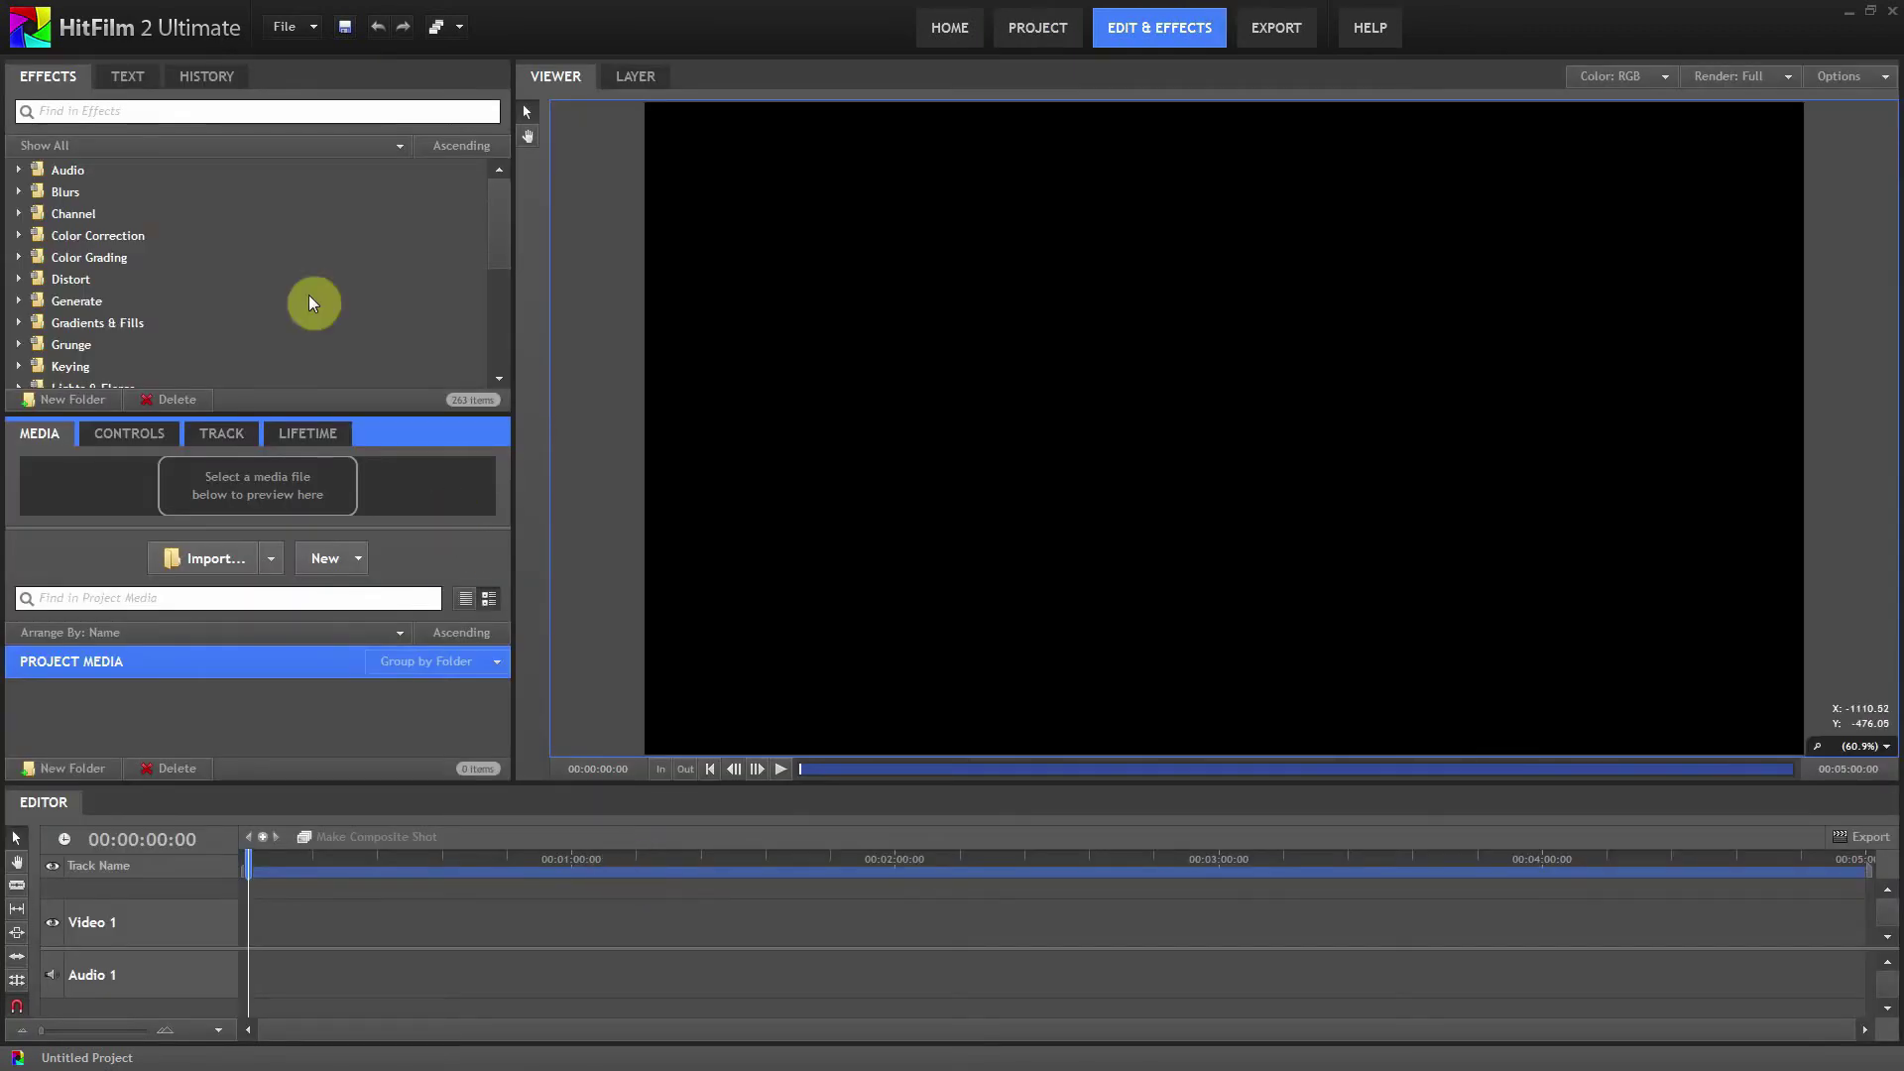
- Import woods_demp.hfcs as a composite shot, then select the Empty layer and scrub to check tracking
{"action": "left_click", "coordinate": [300, 507]}
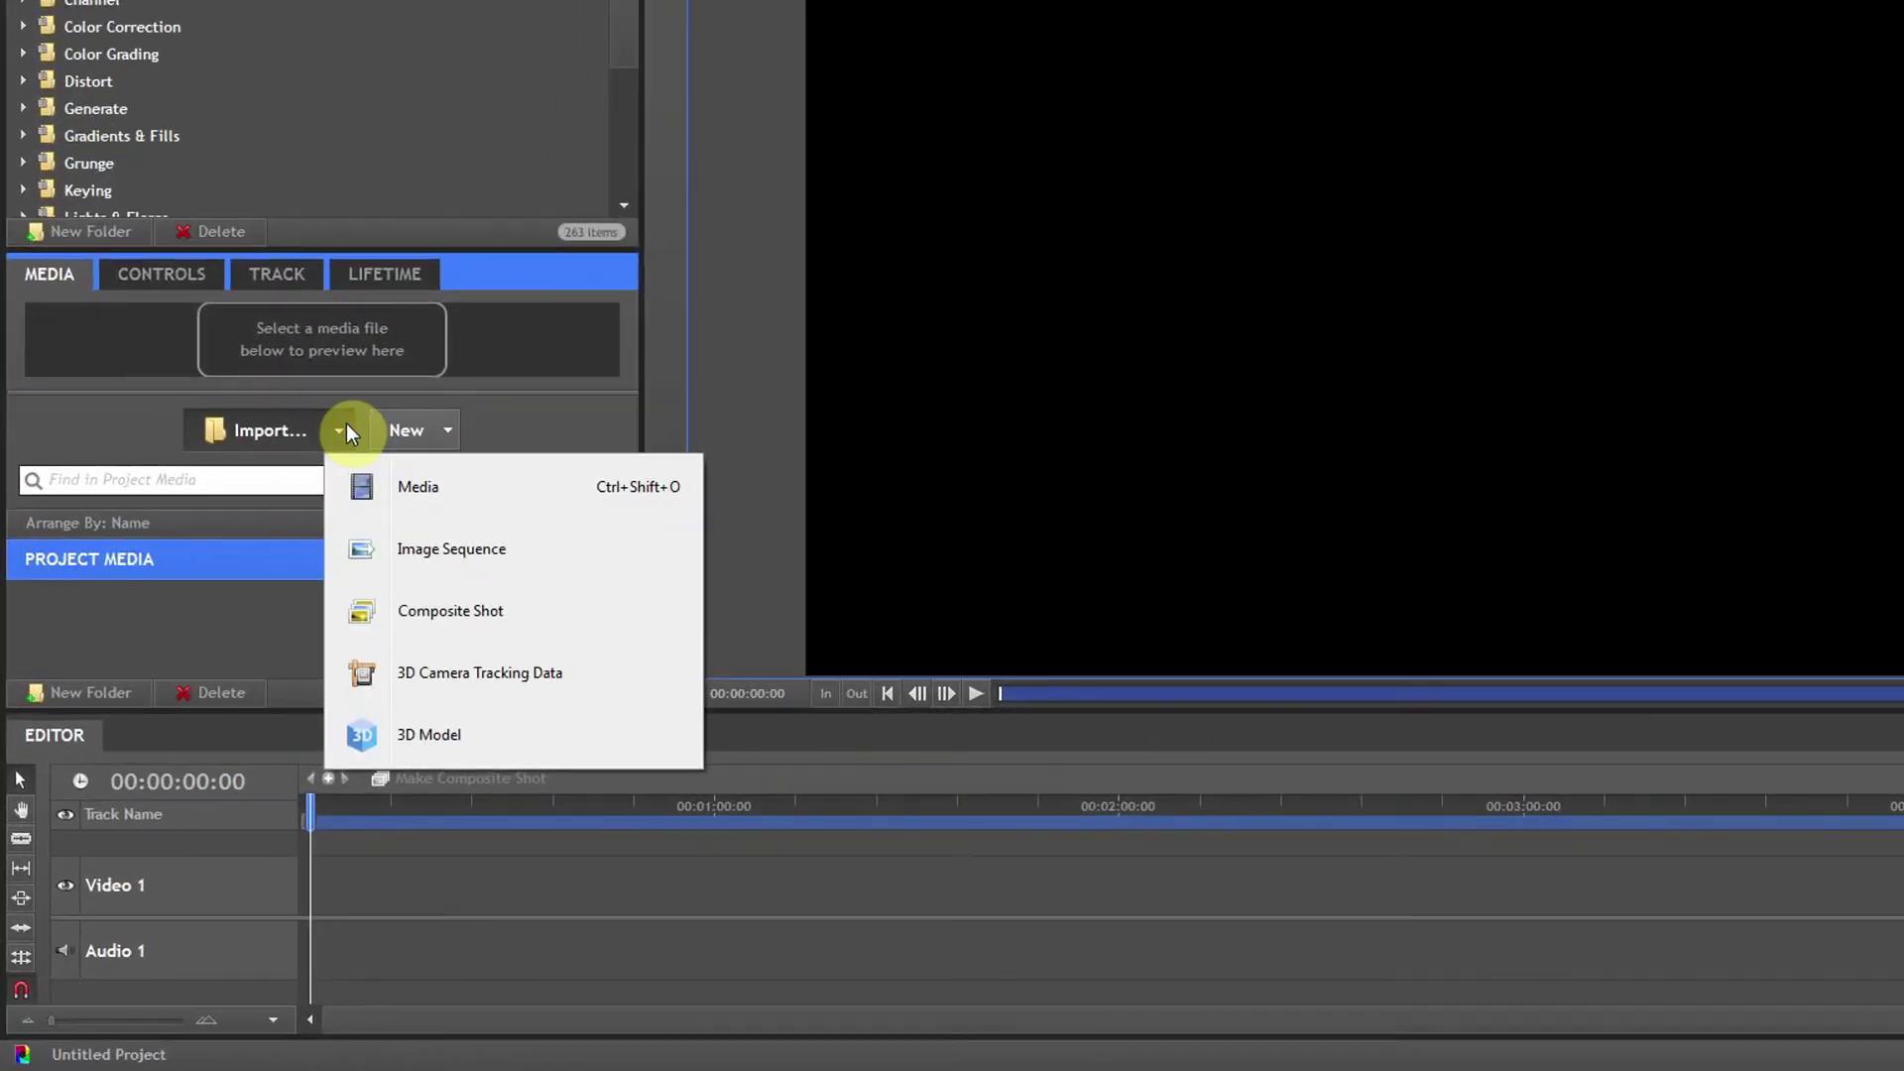
{"action": "left_click", "coordinate": [488, 609]}
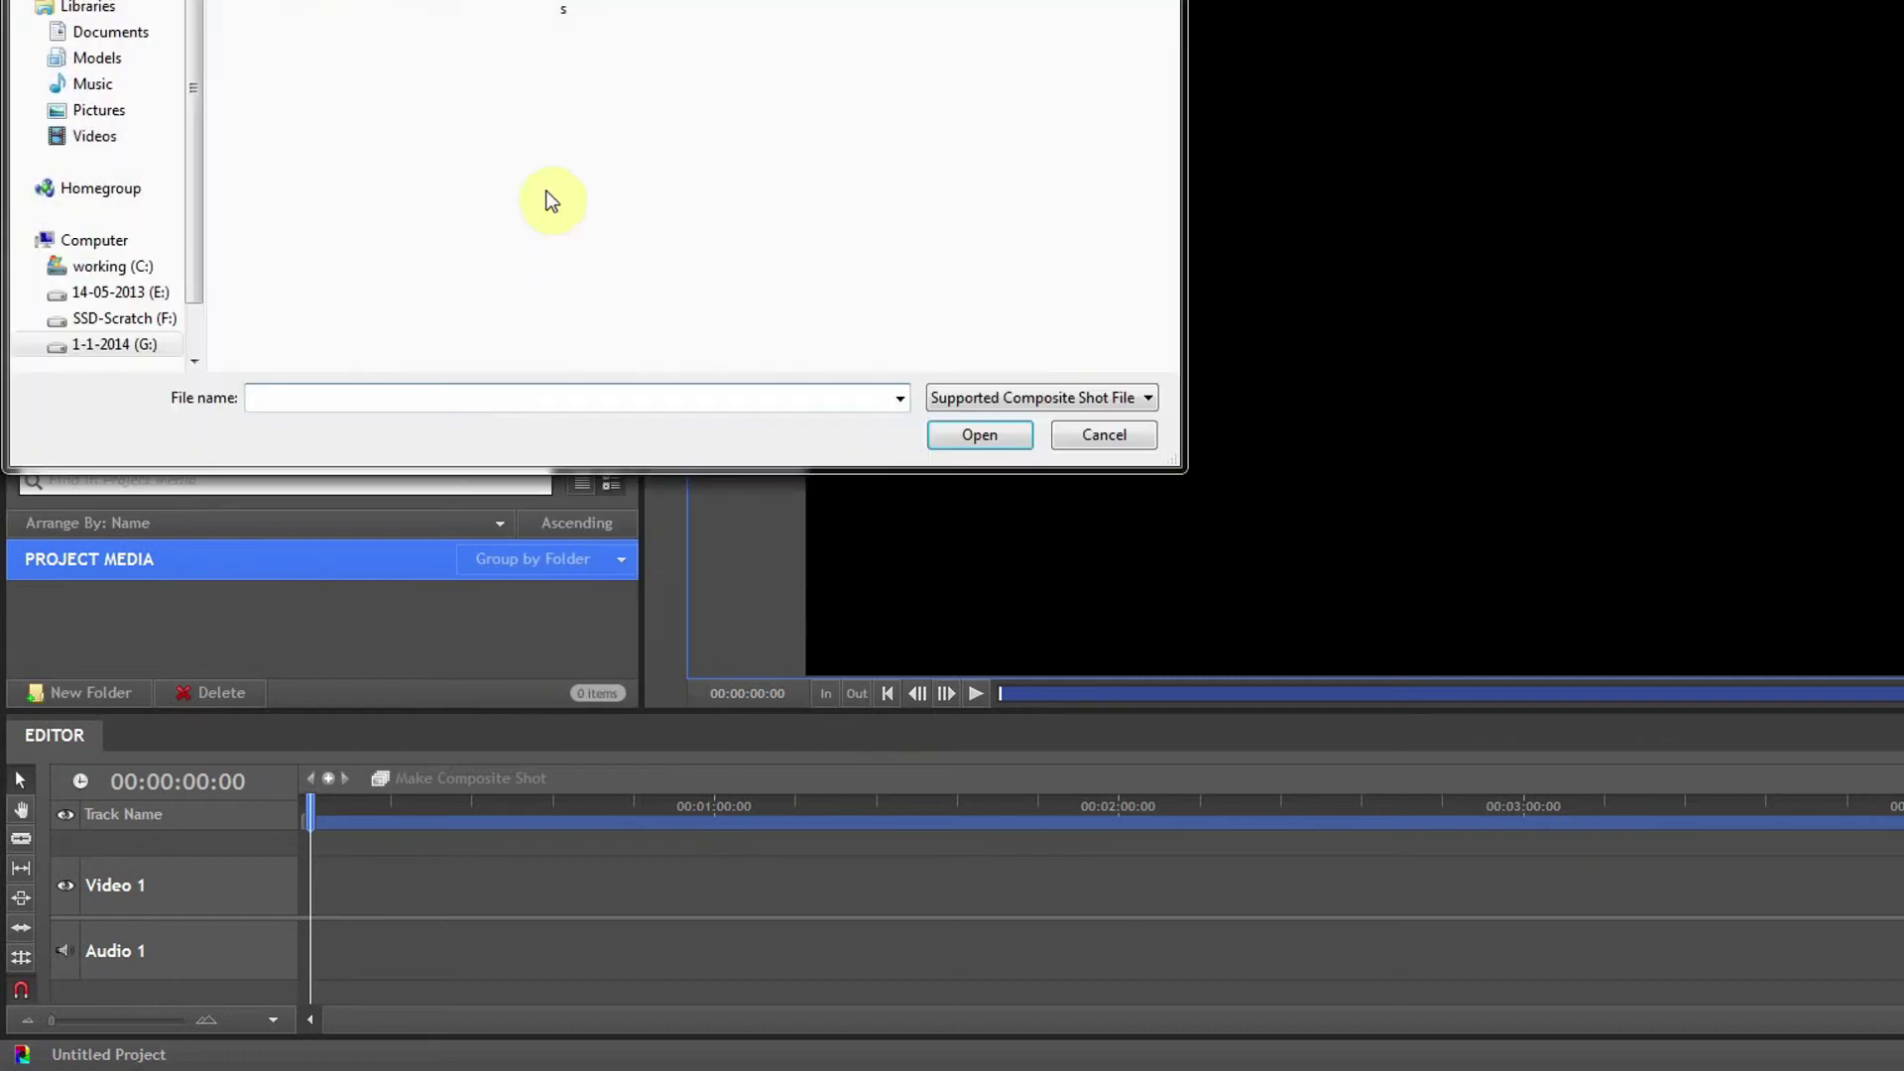
{"action": "left_click", "coordinate": [557, 103]}
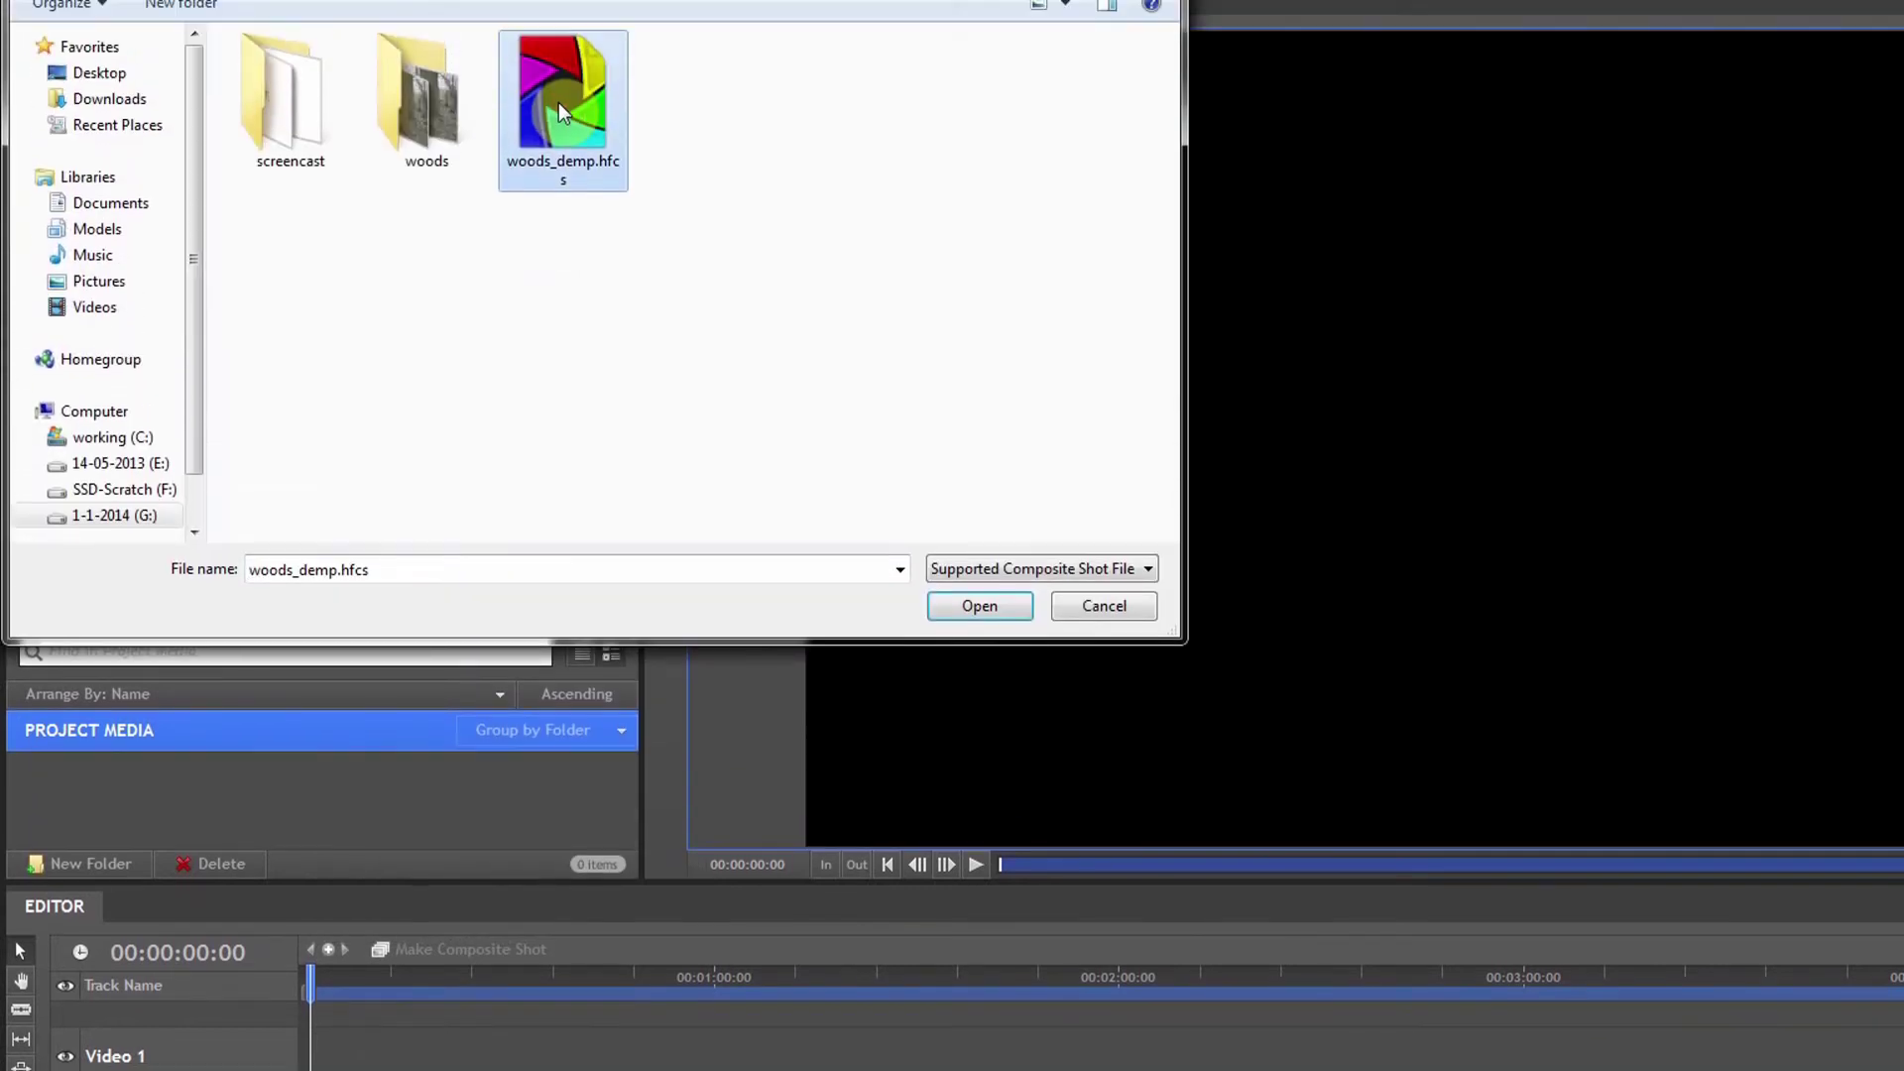
{"action": "left_click", "coordinate": [970, 609]}
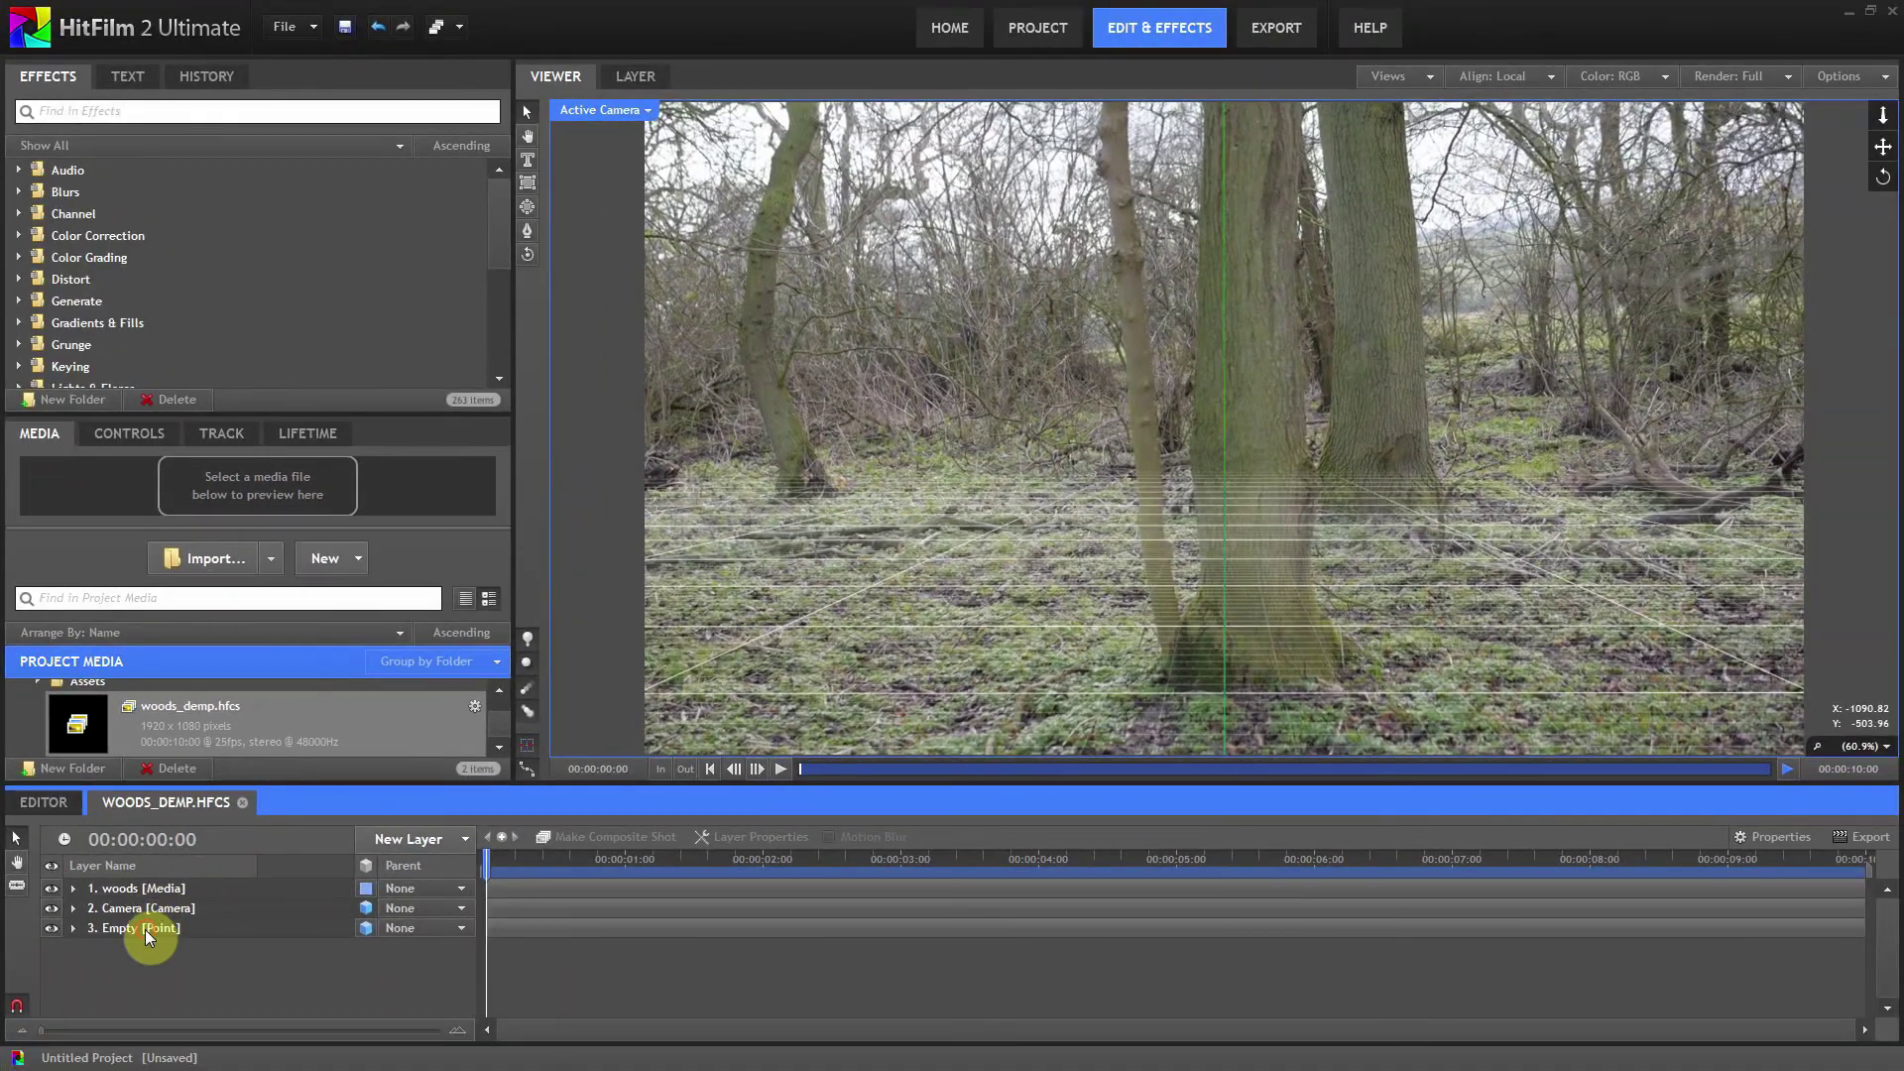
{"action": "left_click", "coordinate": [145, 930]}
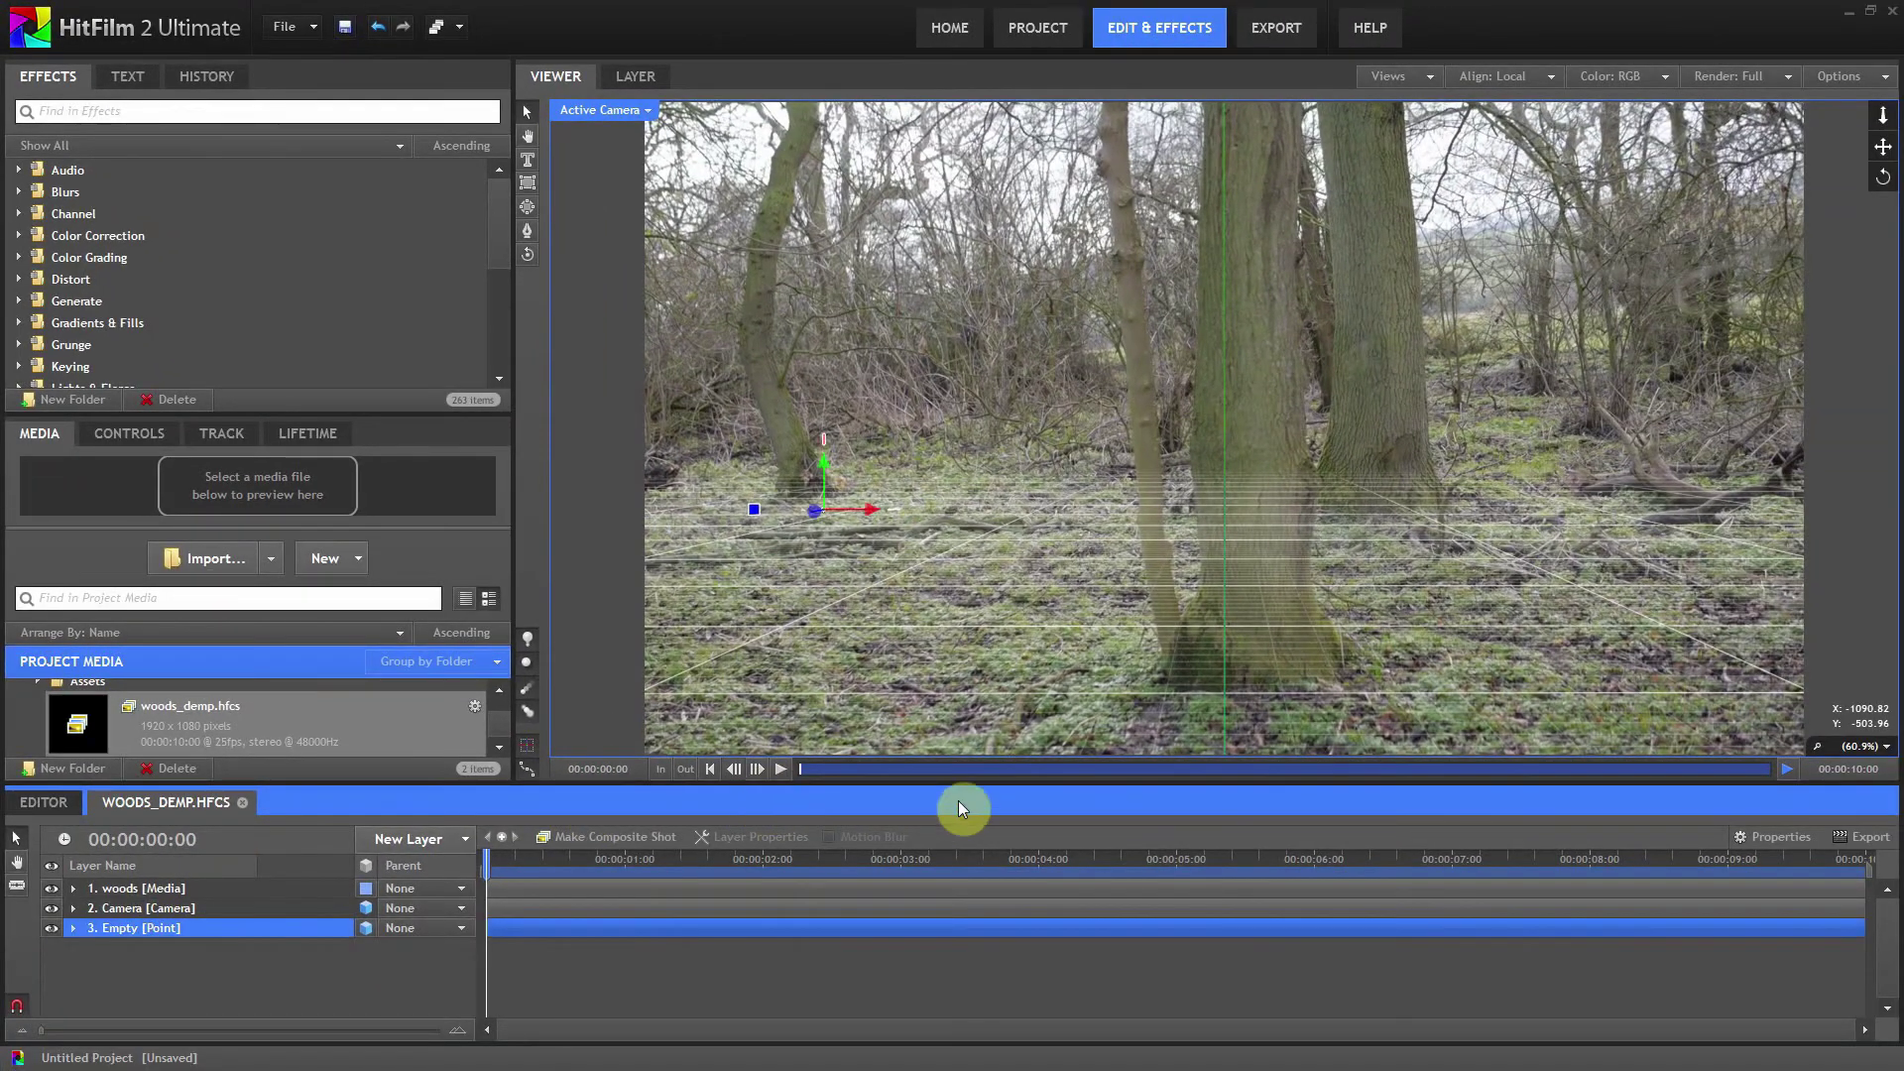
{"action": "left_click_drag", "start_coordinate": [1261, 769], "coordinate": [1138, 845]}
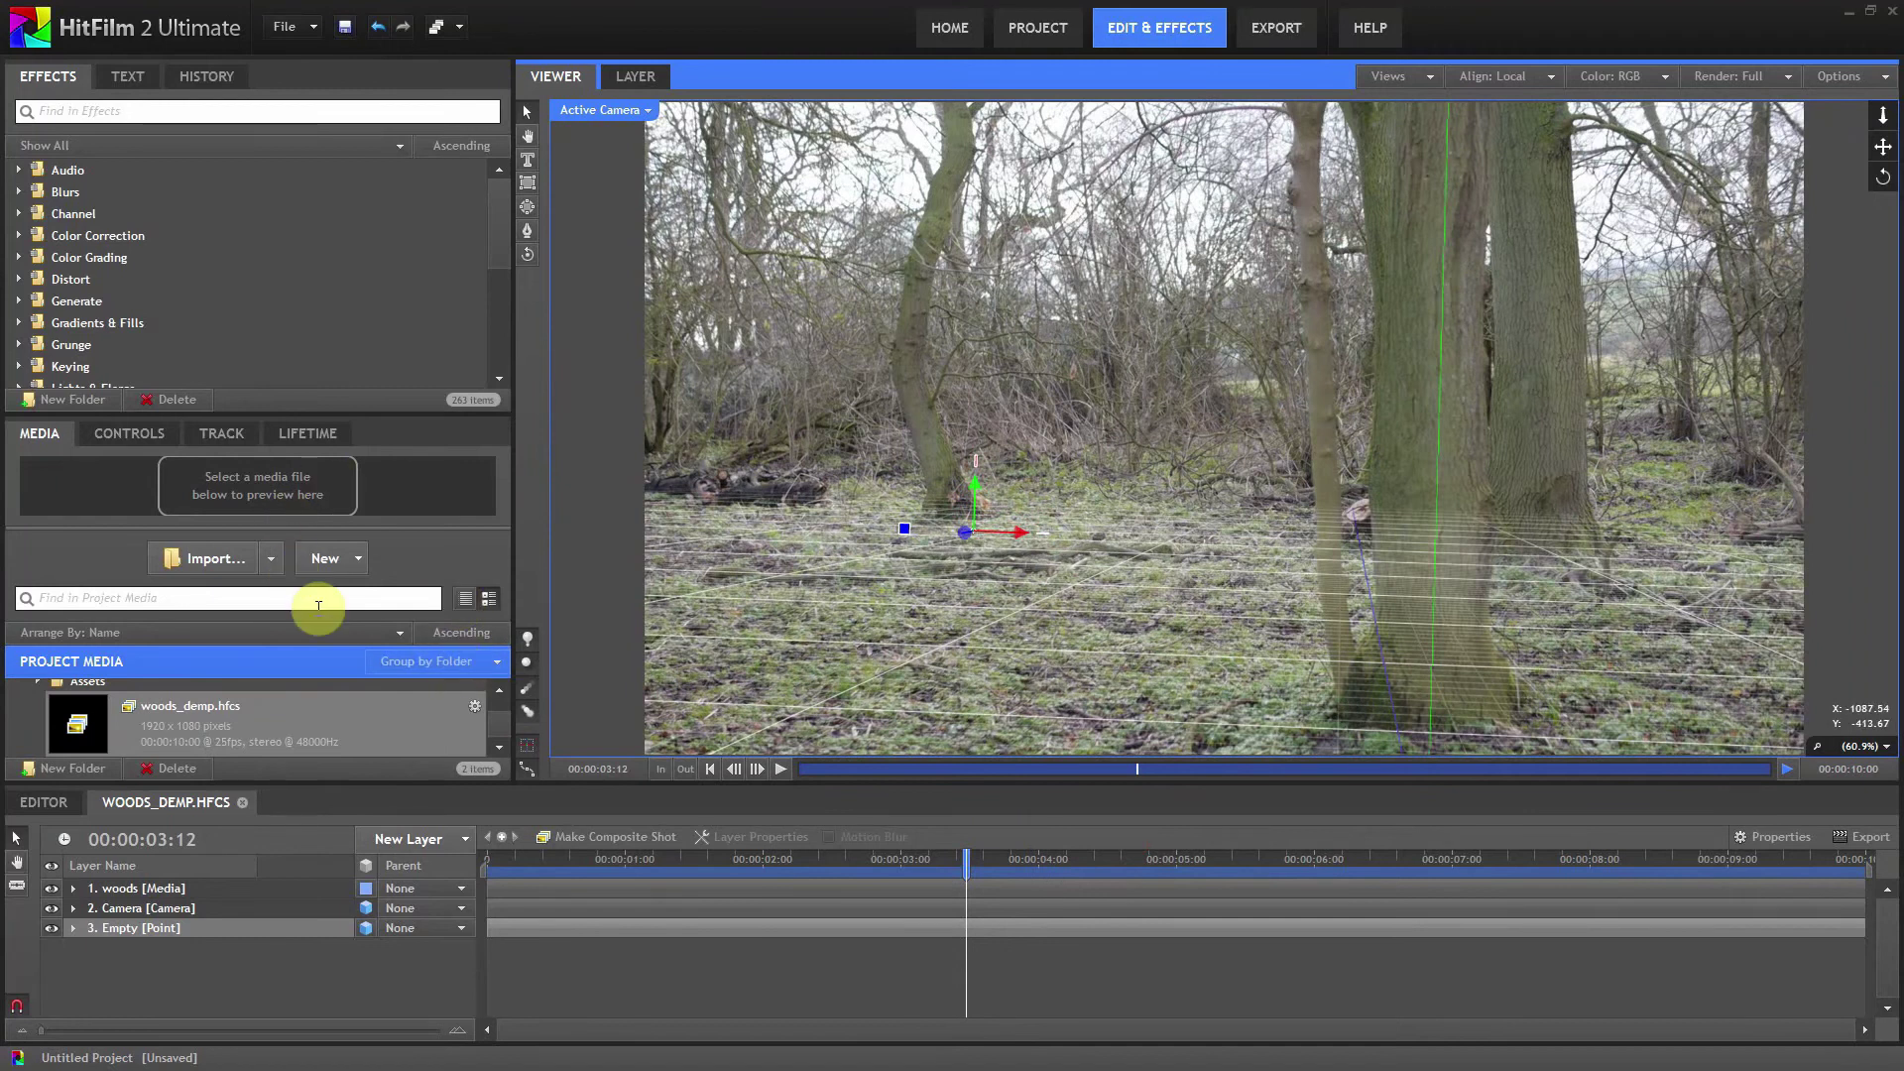
- Drag the Quick 3D Bonfire effect into the woods composite shot's timeline
{"action": "left_click_drag", "start_coordinate": [500, 221], "coordinate": [501, 298]}
{"action": "left_click", "coordinate": [18, 226]}
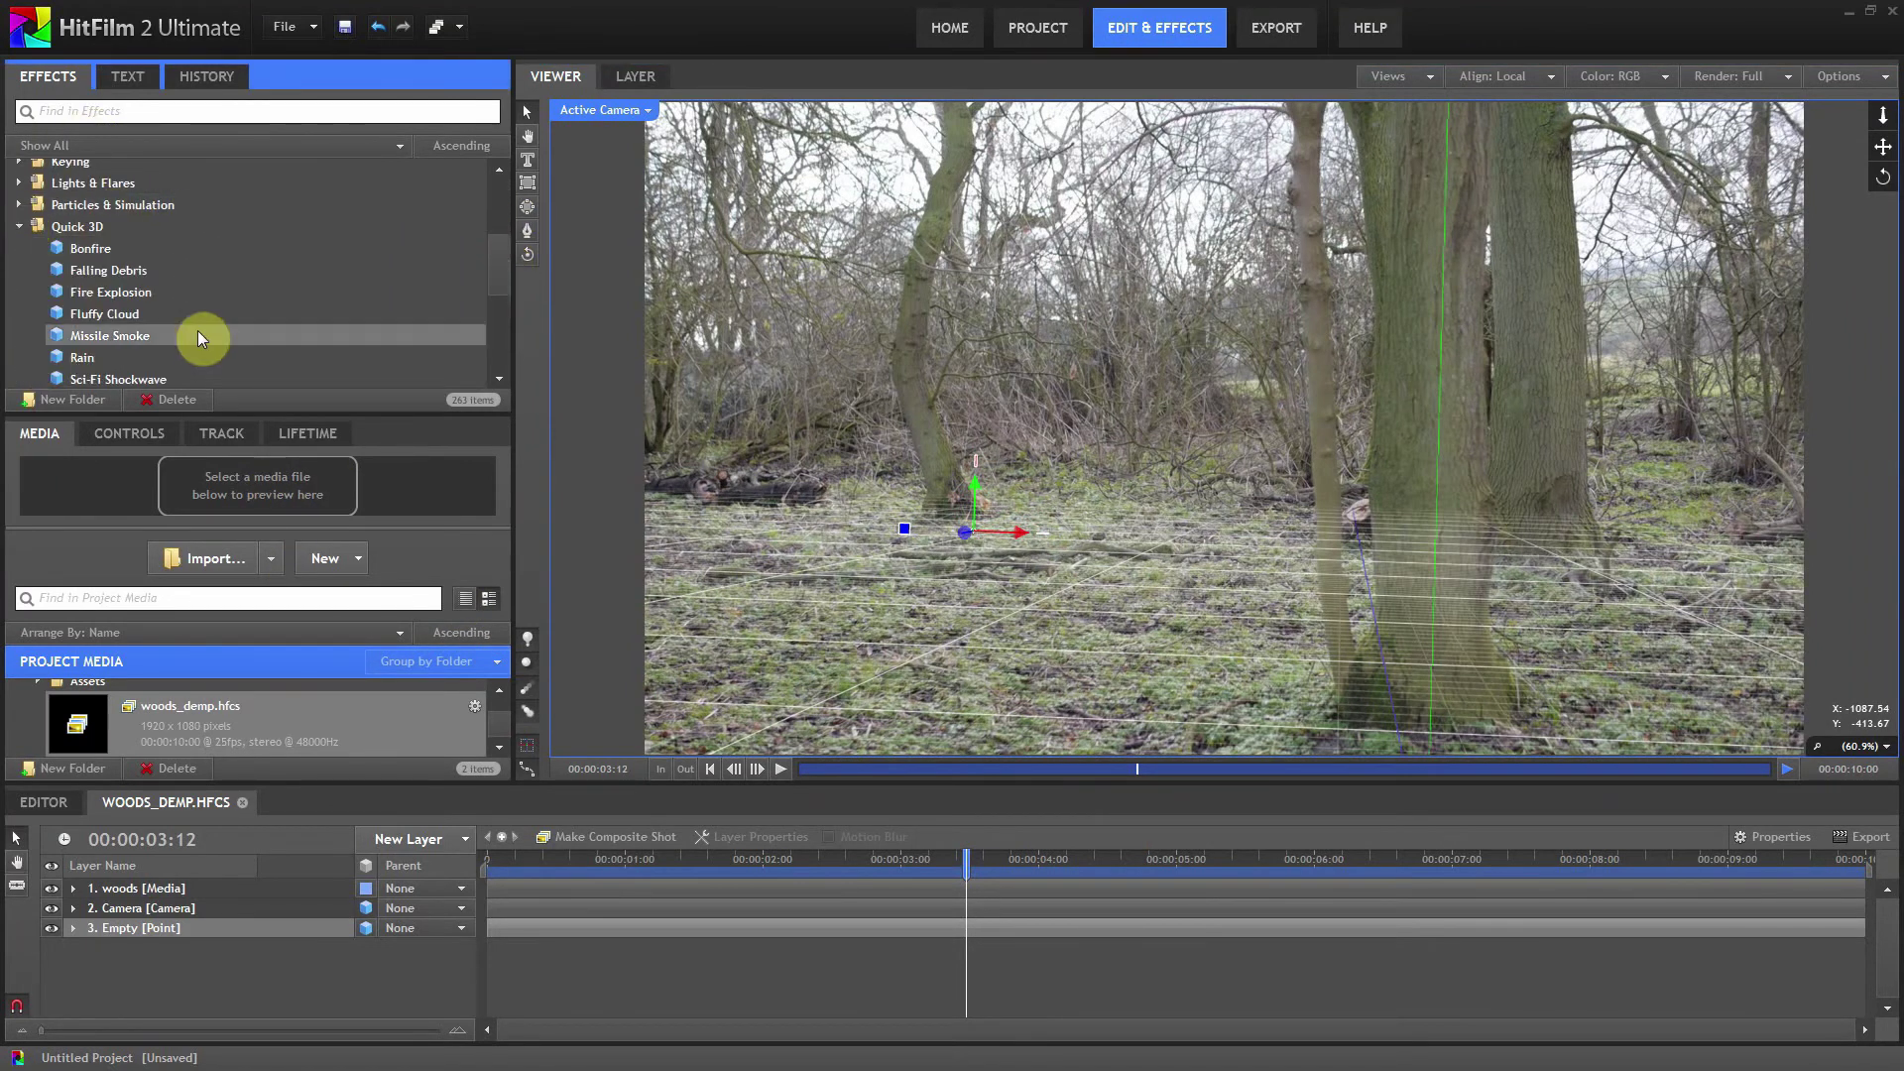
{"action": "left_click_drag", "start_coordinate": [87, 248], "coordinate": [203, 884]}
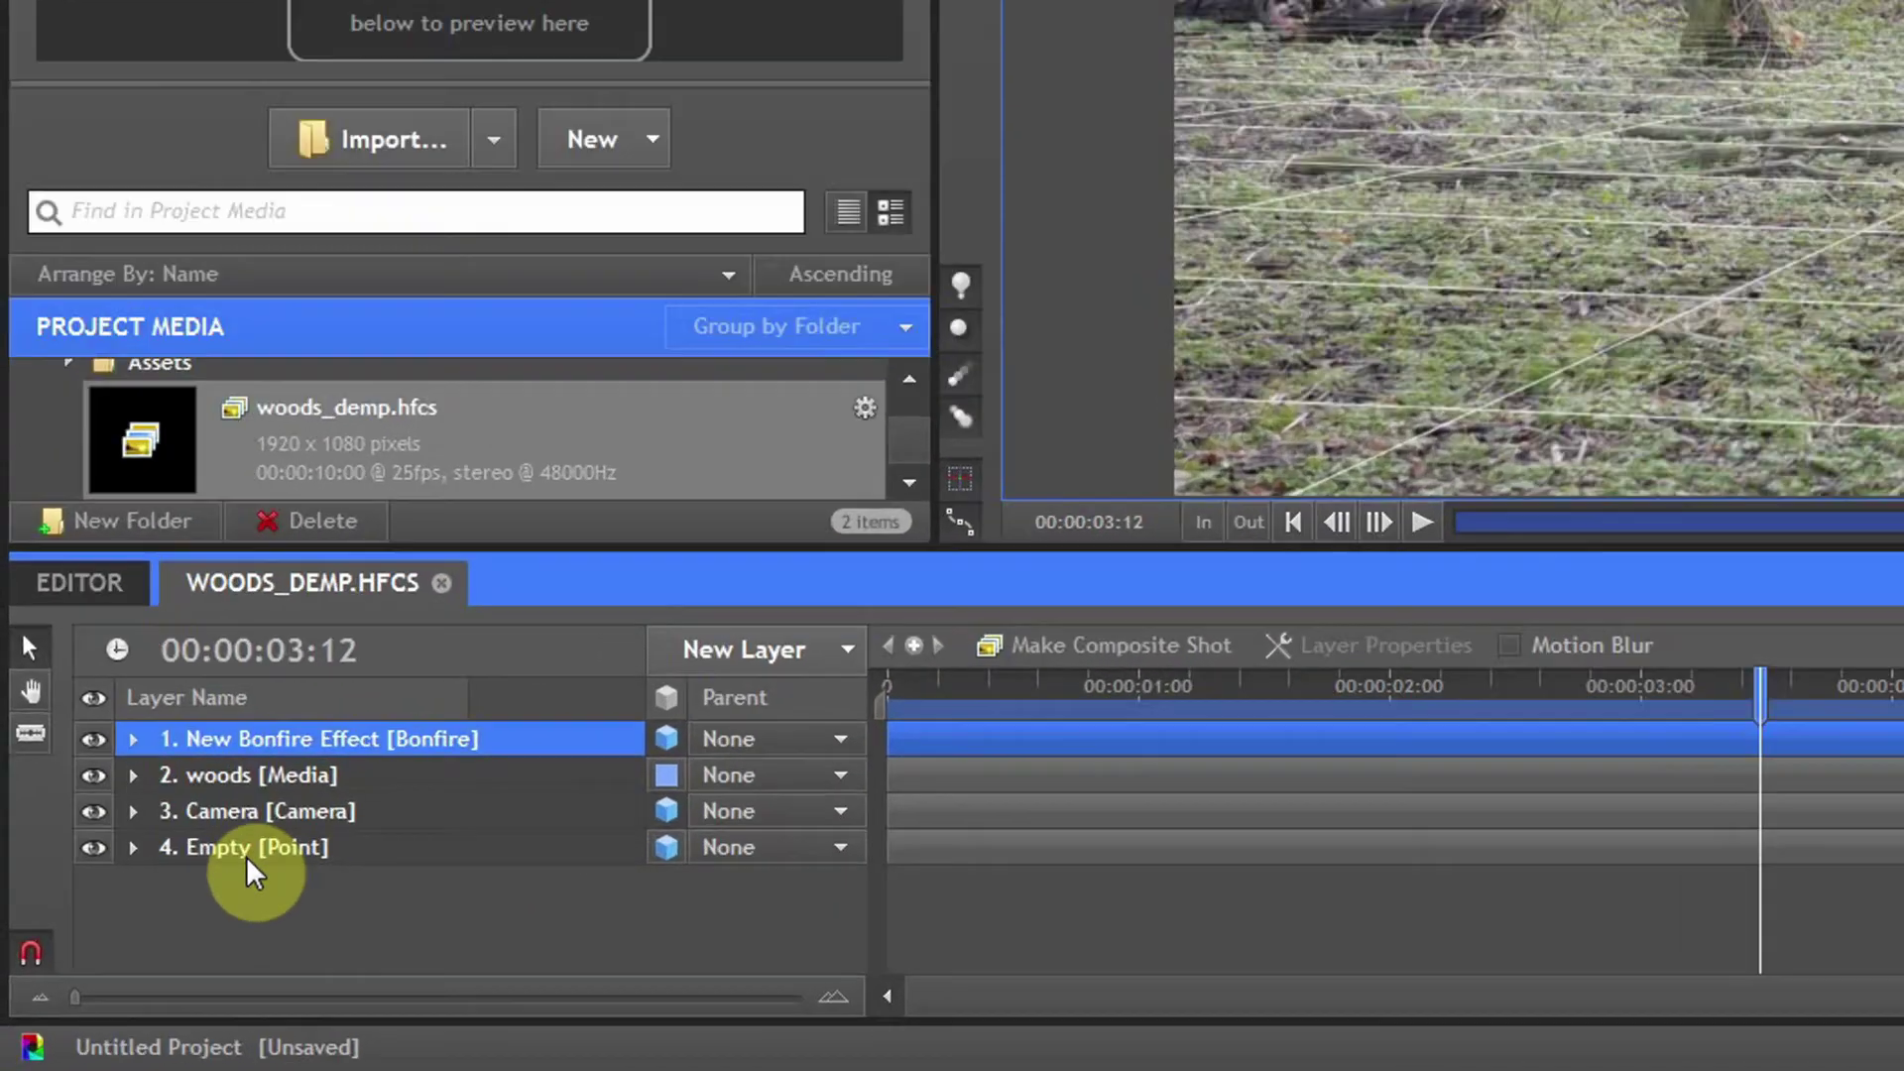
- Copy the Empty layer's Position (-539.2, 69.0, -1578.0) into the Bonfire layer's Position
{"action": "left_click", "coordinate": [161, 927]}
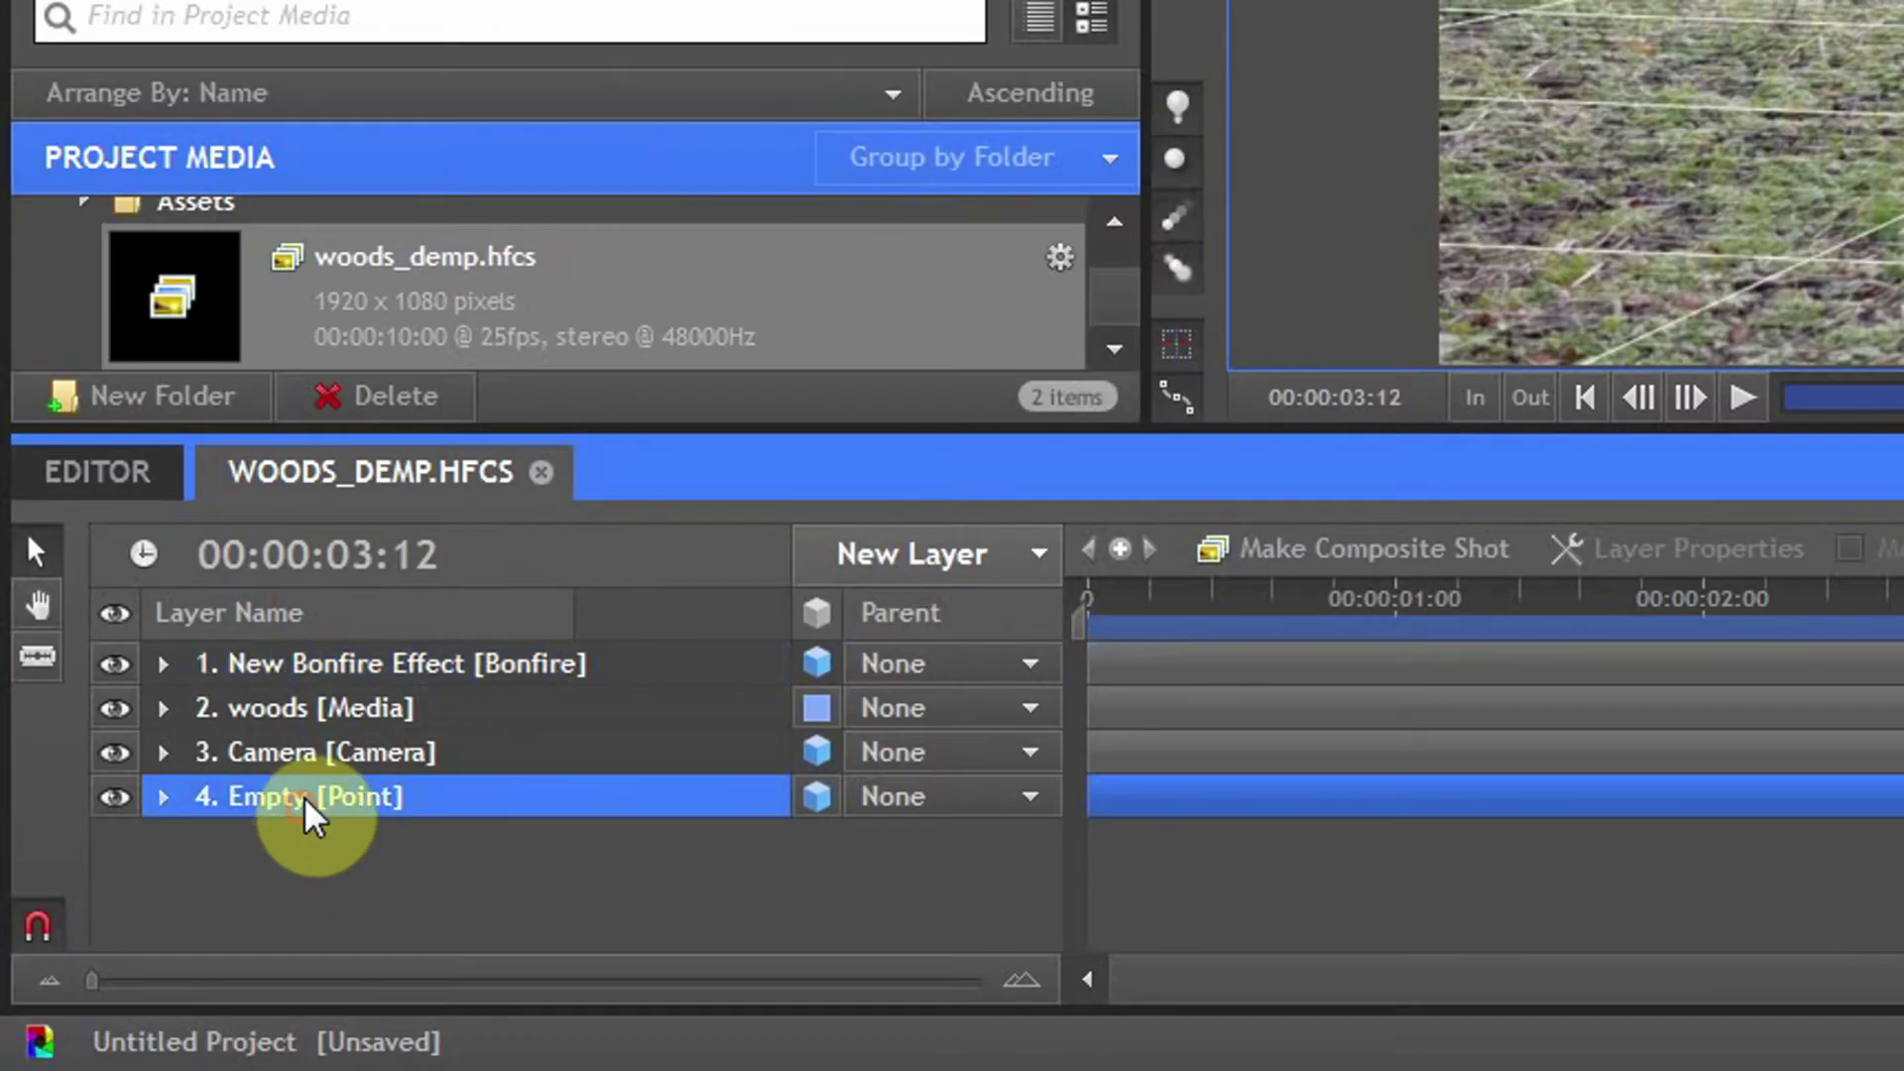
{"action": "left_click", "coordinate": [163, 797]}
{"action": "left_click", "coordinate": [204, 839]}
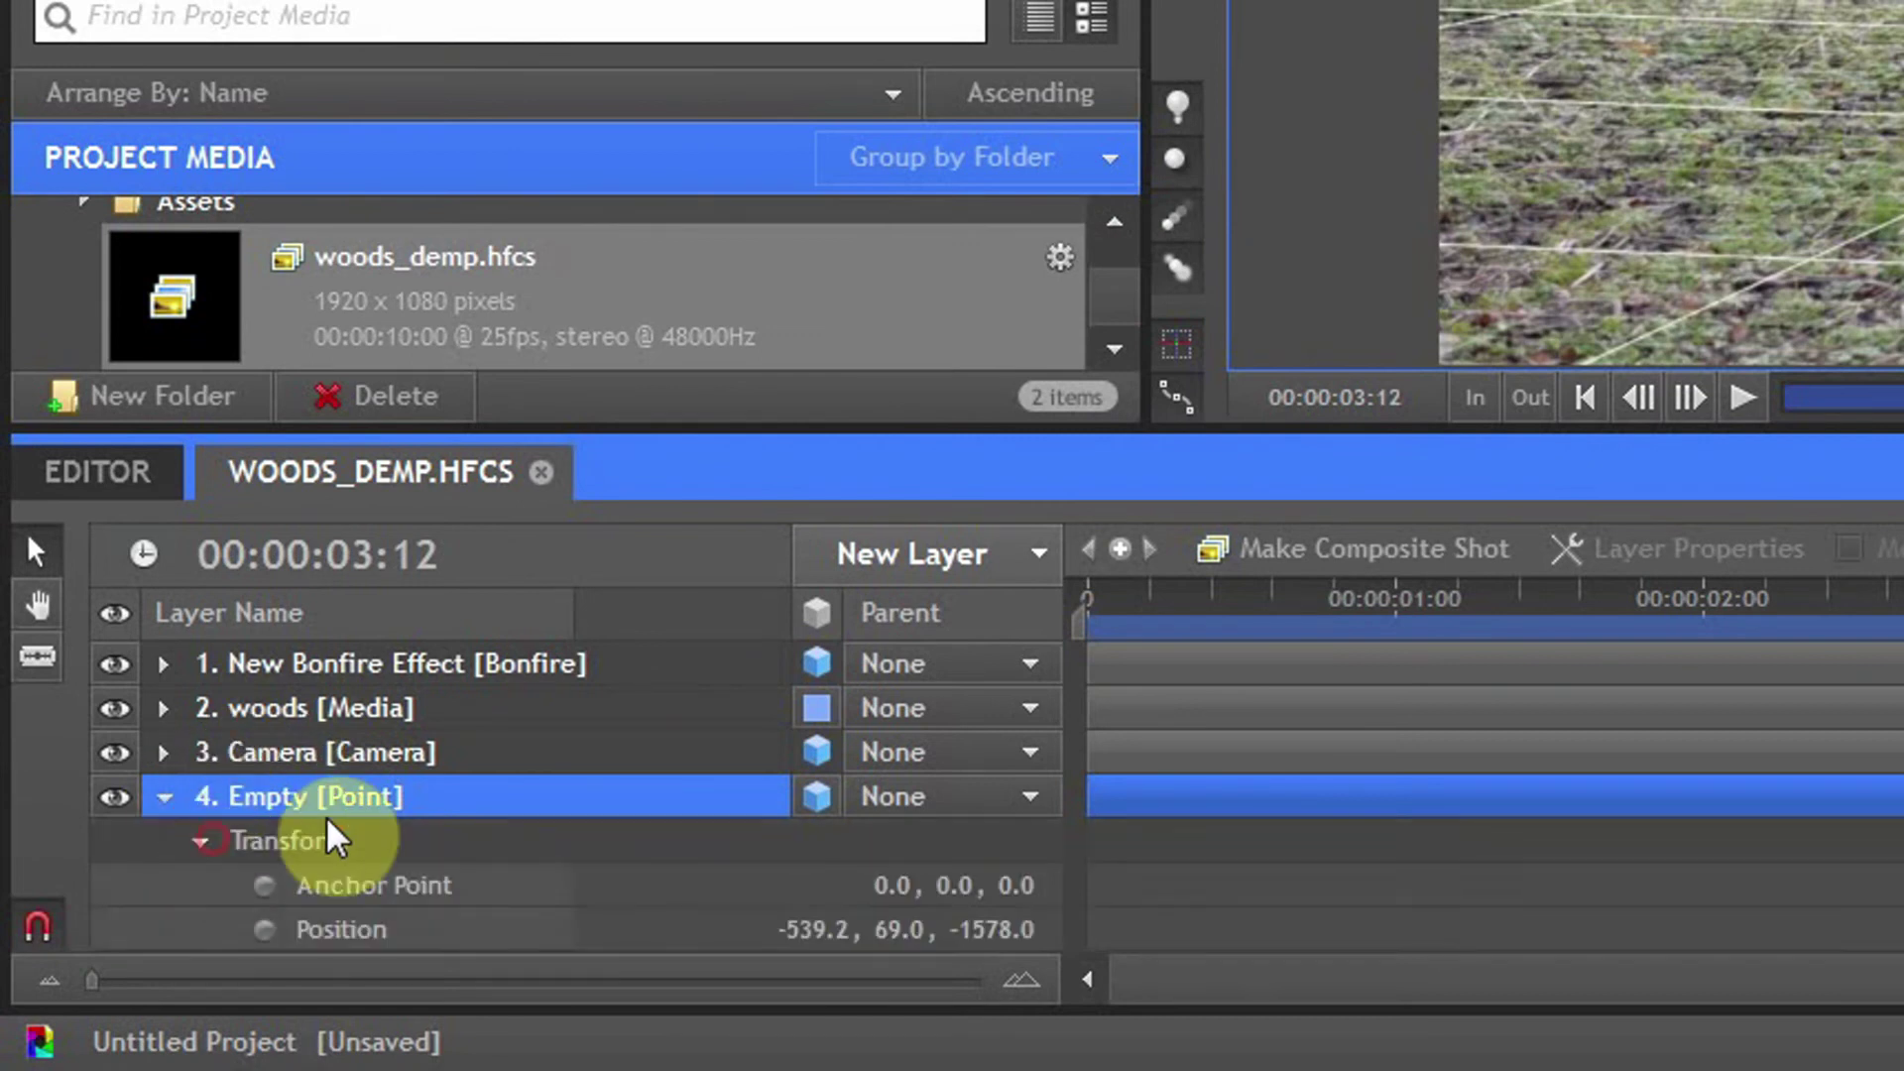
{"action": "scroll", "coordinate": [371, 833], "scroll_direction": "down", "scroll_amount": 2}
{"action": "left_click", "coordinate": [342, 708]}
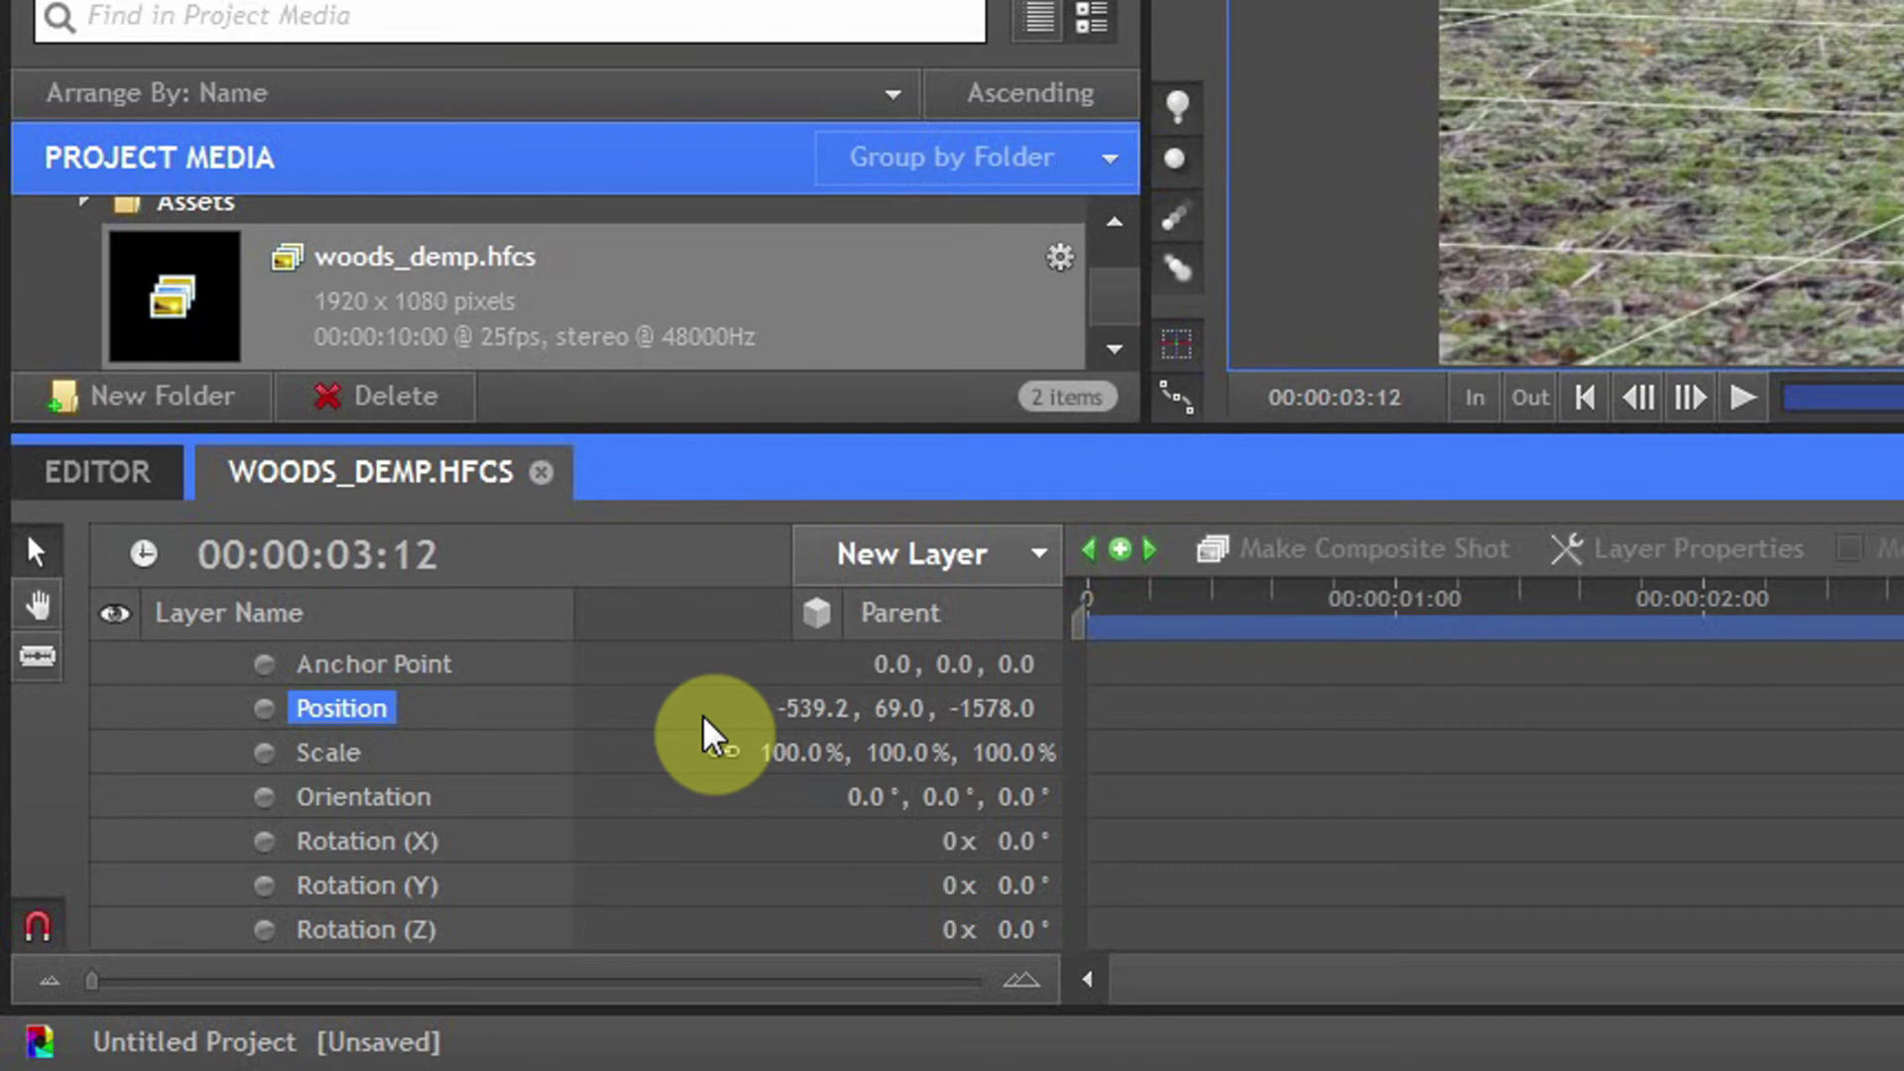
{"action": "scroll", "coordinate": [560, 772], "scroll_direction": "up", "scroll_amount": 2}
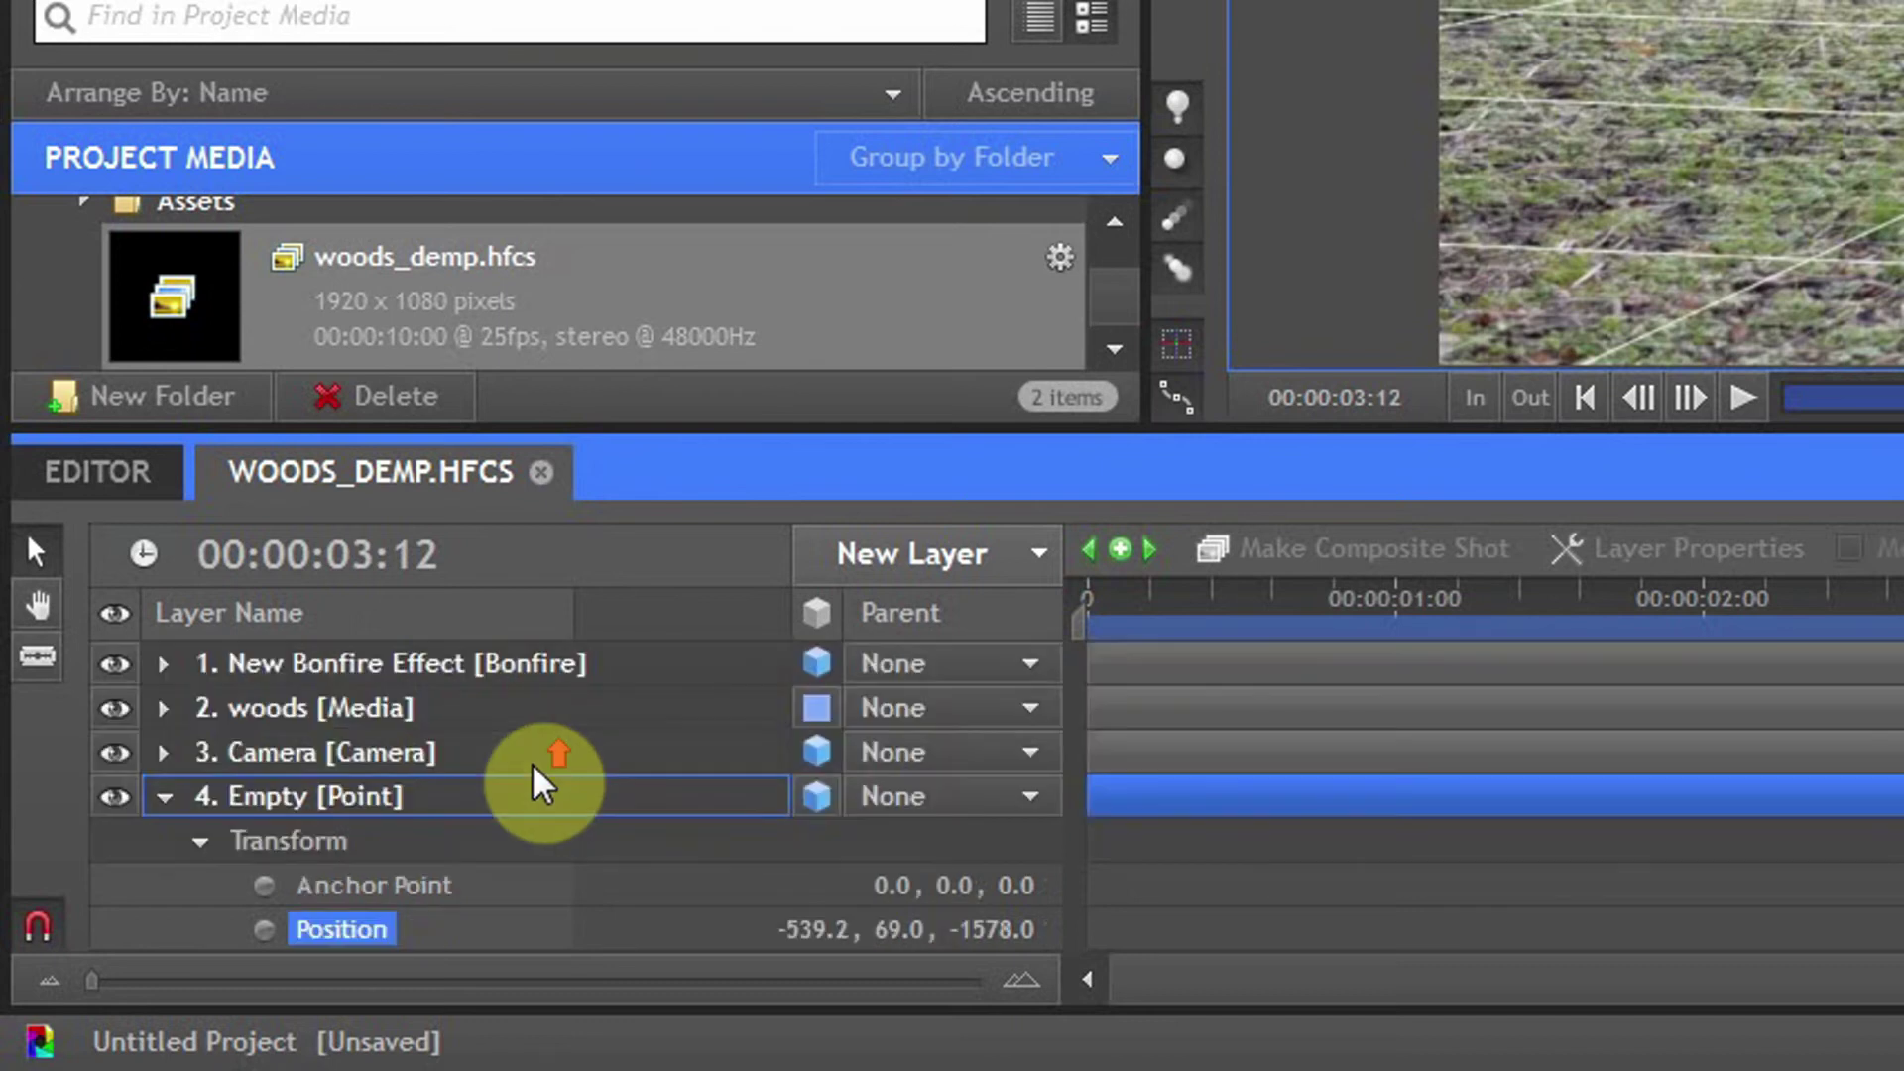
{"action": "left_click", "coordinate": [165, 664]}
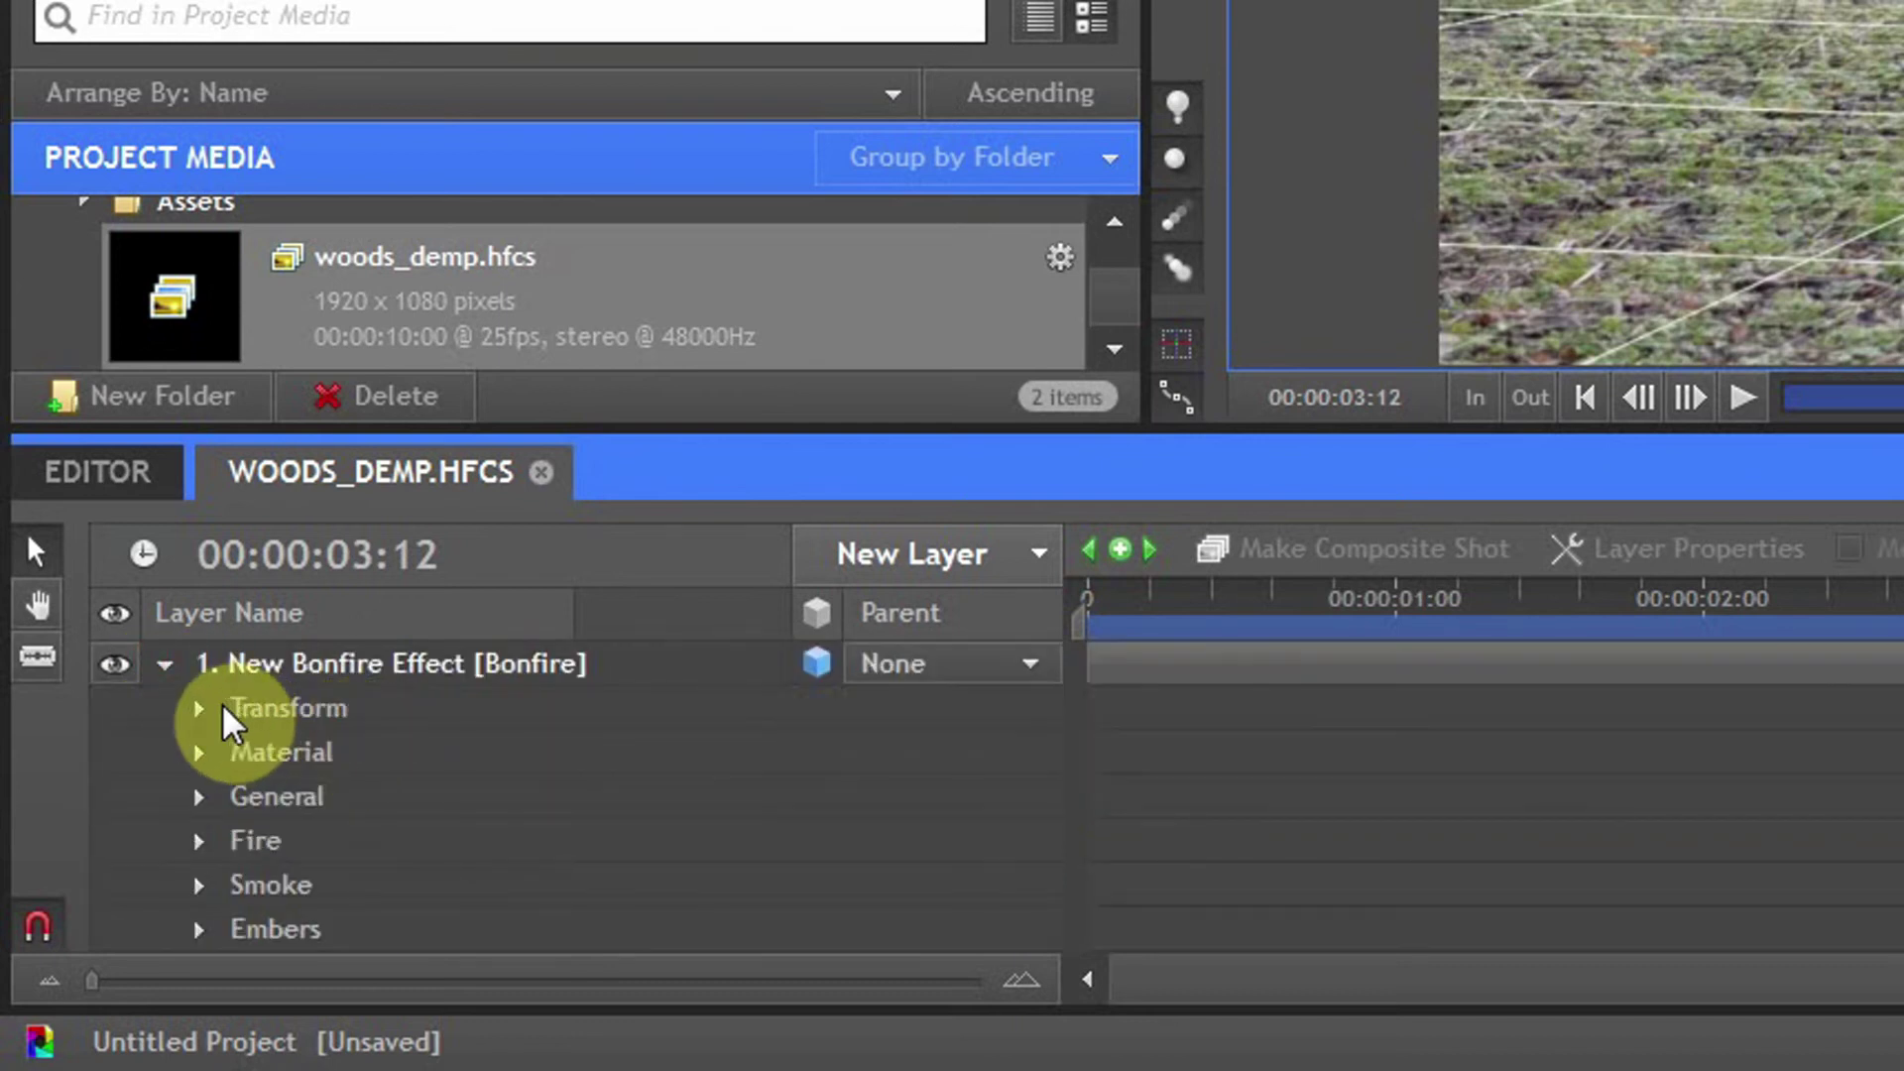
{"action": "left_click", "coordinate": [203, 710]}
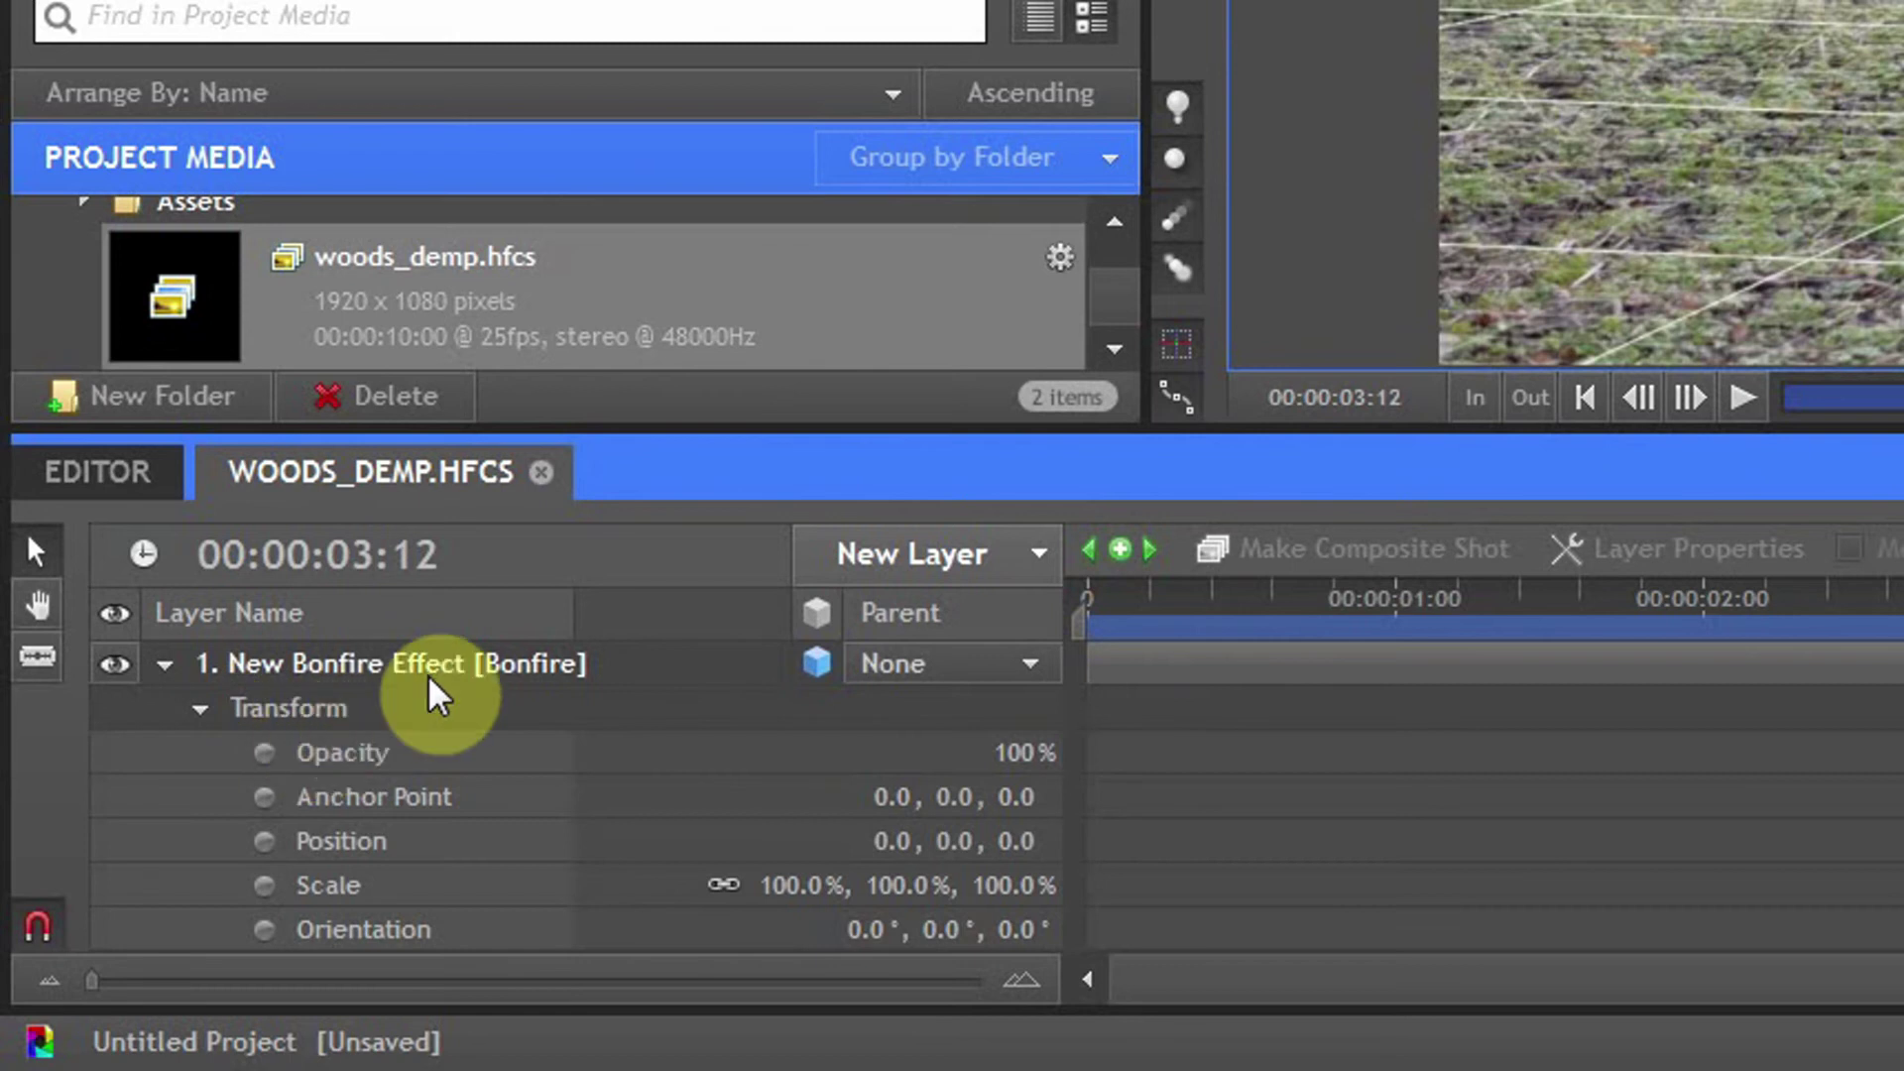
{"action": "left_click", "coordinate": [359, 843]}
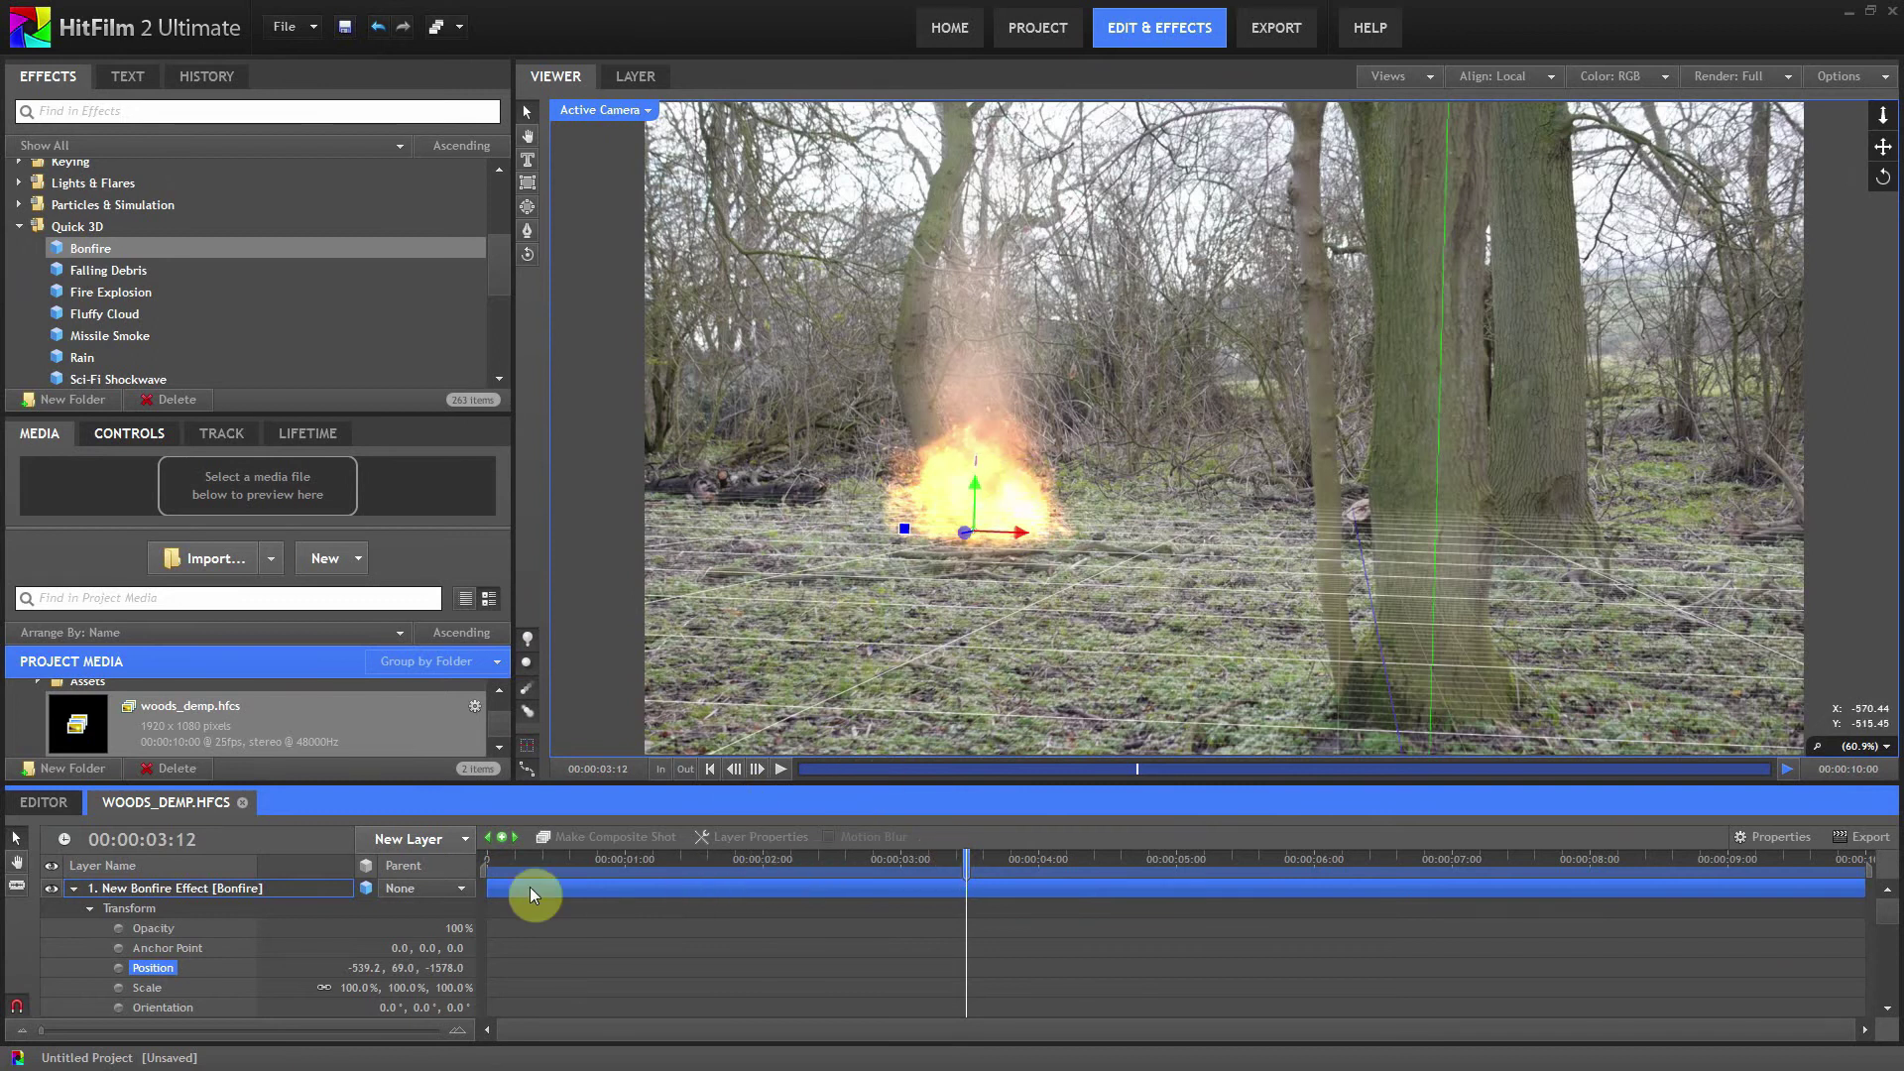
{"action": "left_click", "coordinate": [408, 840]}
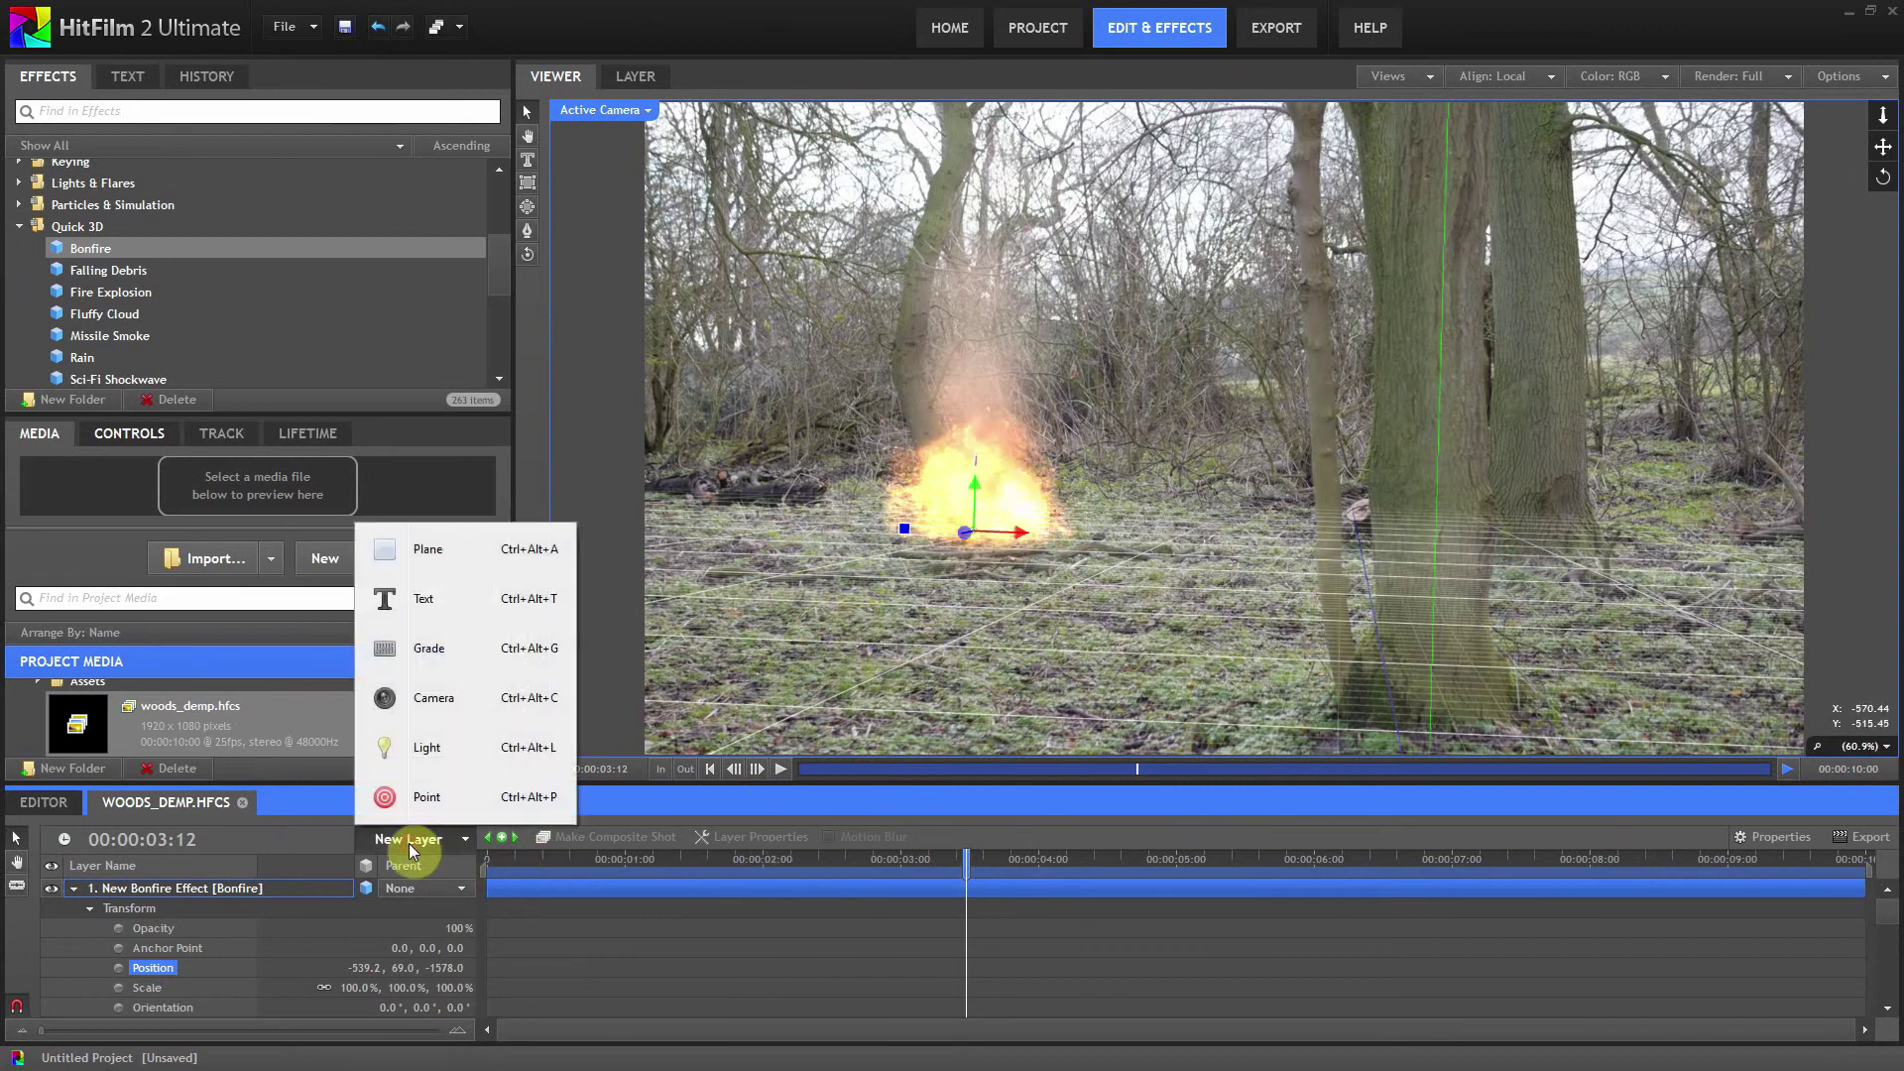
{"action": "left_click", "coordinate": [427, 770]}
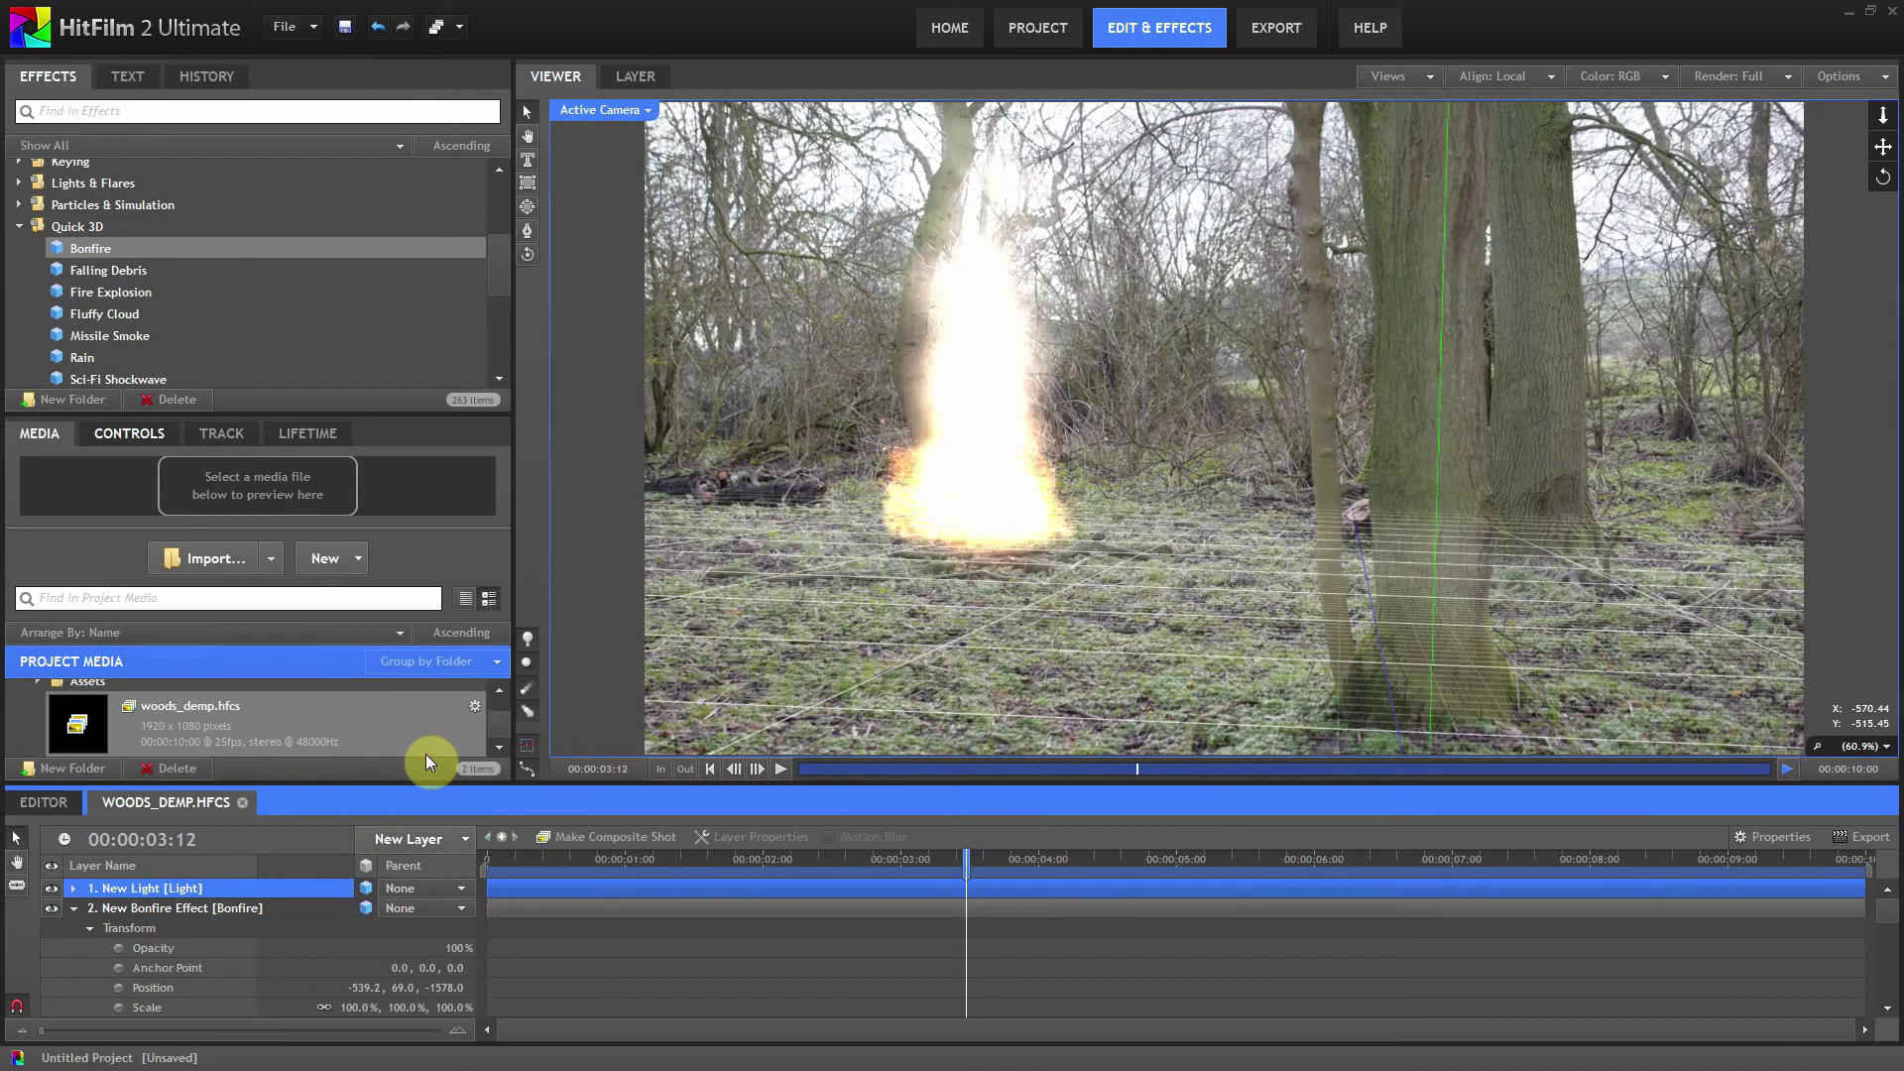
{"action": "key", "text": "ctrl+z"}
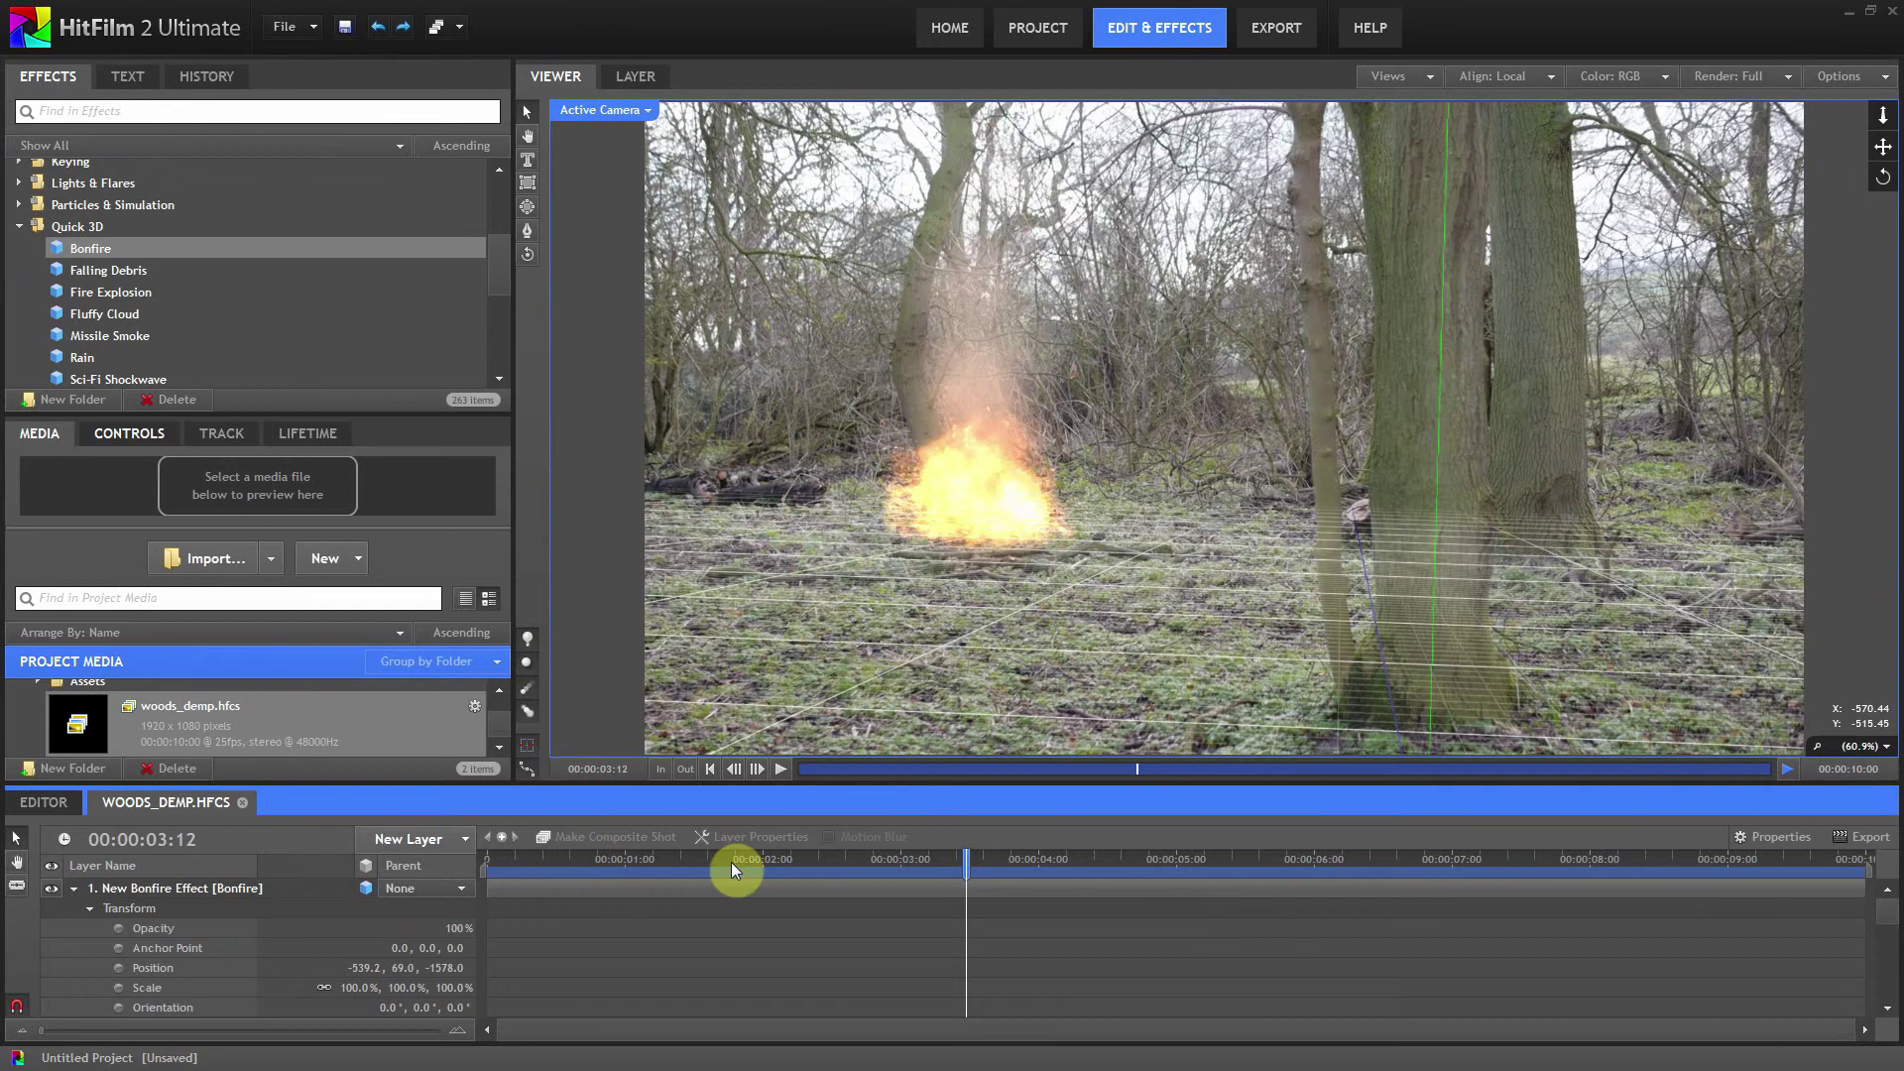
{"action": "left_click", "coordinate": [515, 859]}
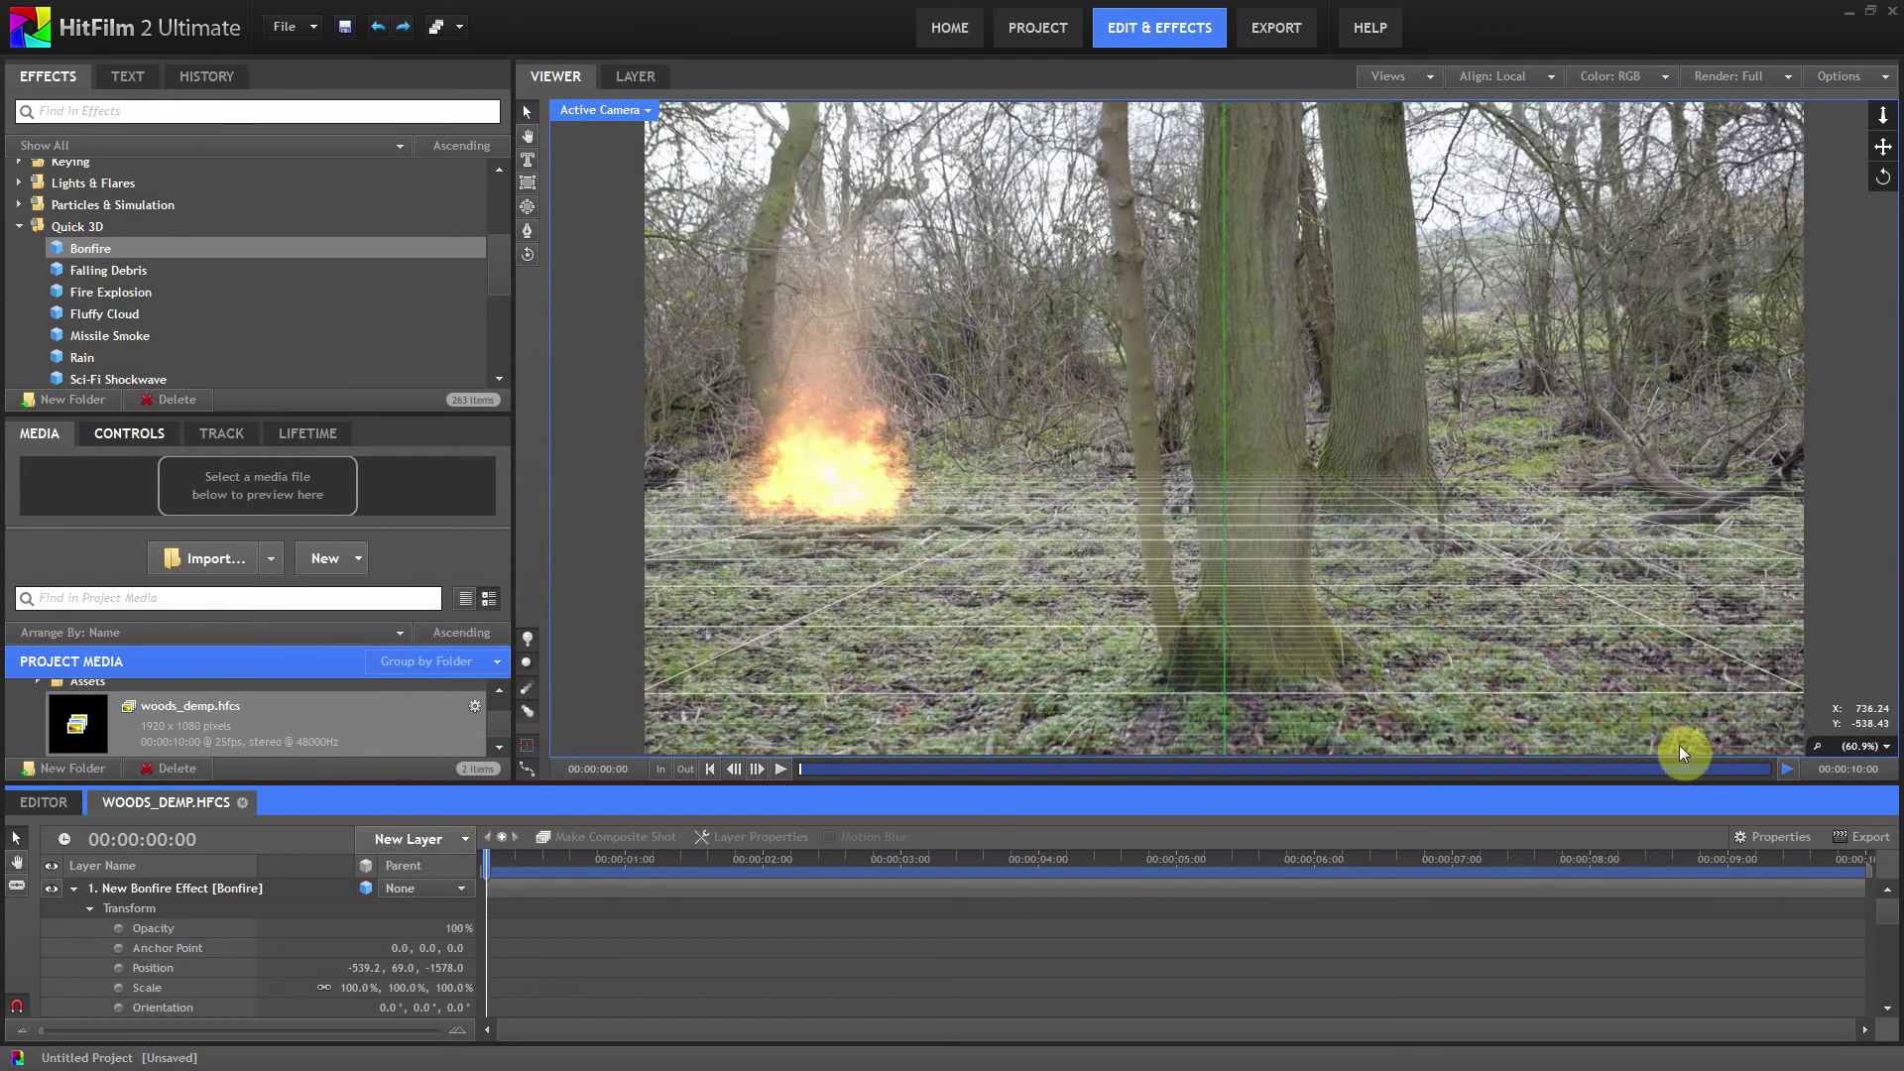
{"action": "left_click", "coordinate": [1777, 766]}
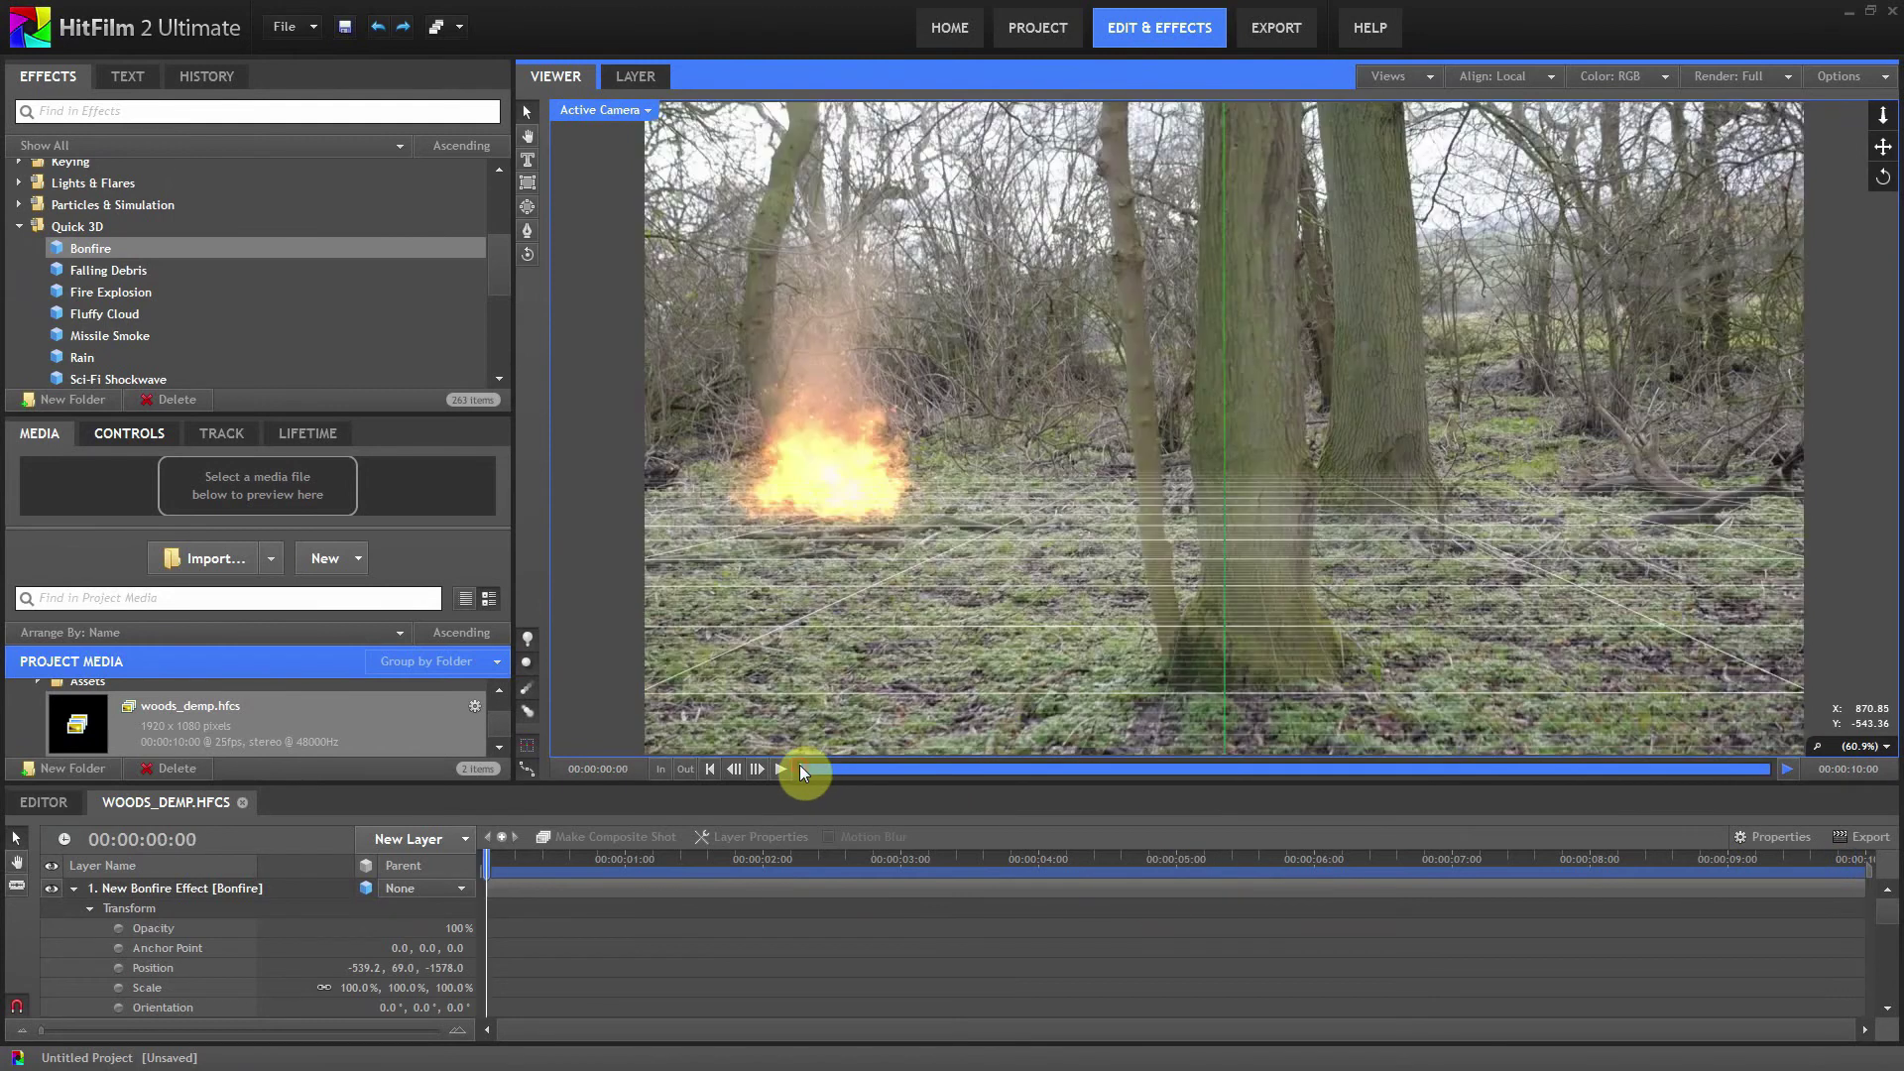
{"action": "left_click", "coordinate": [782, 770]}
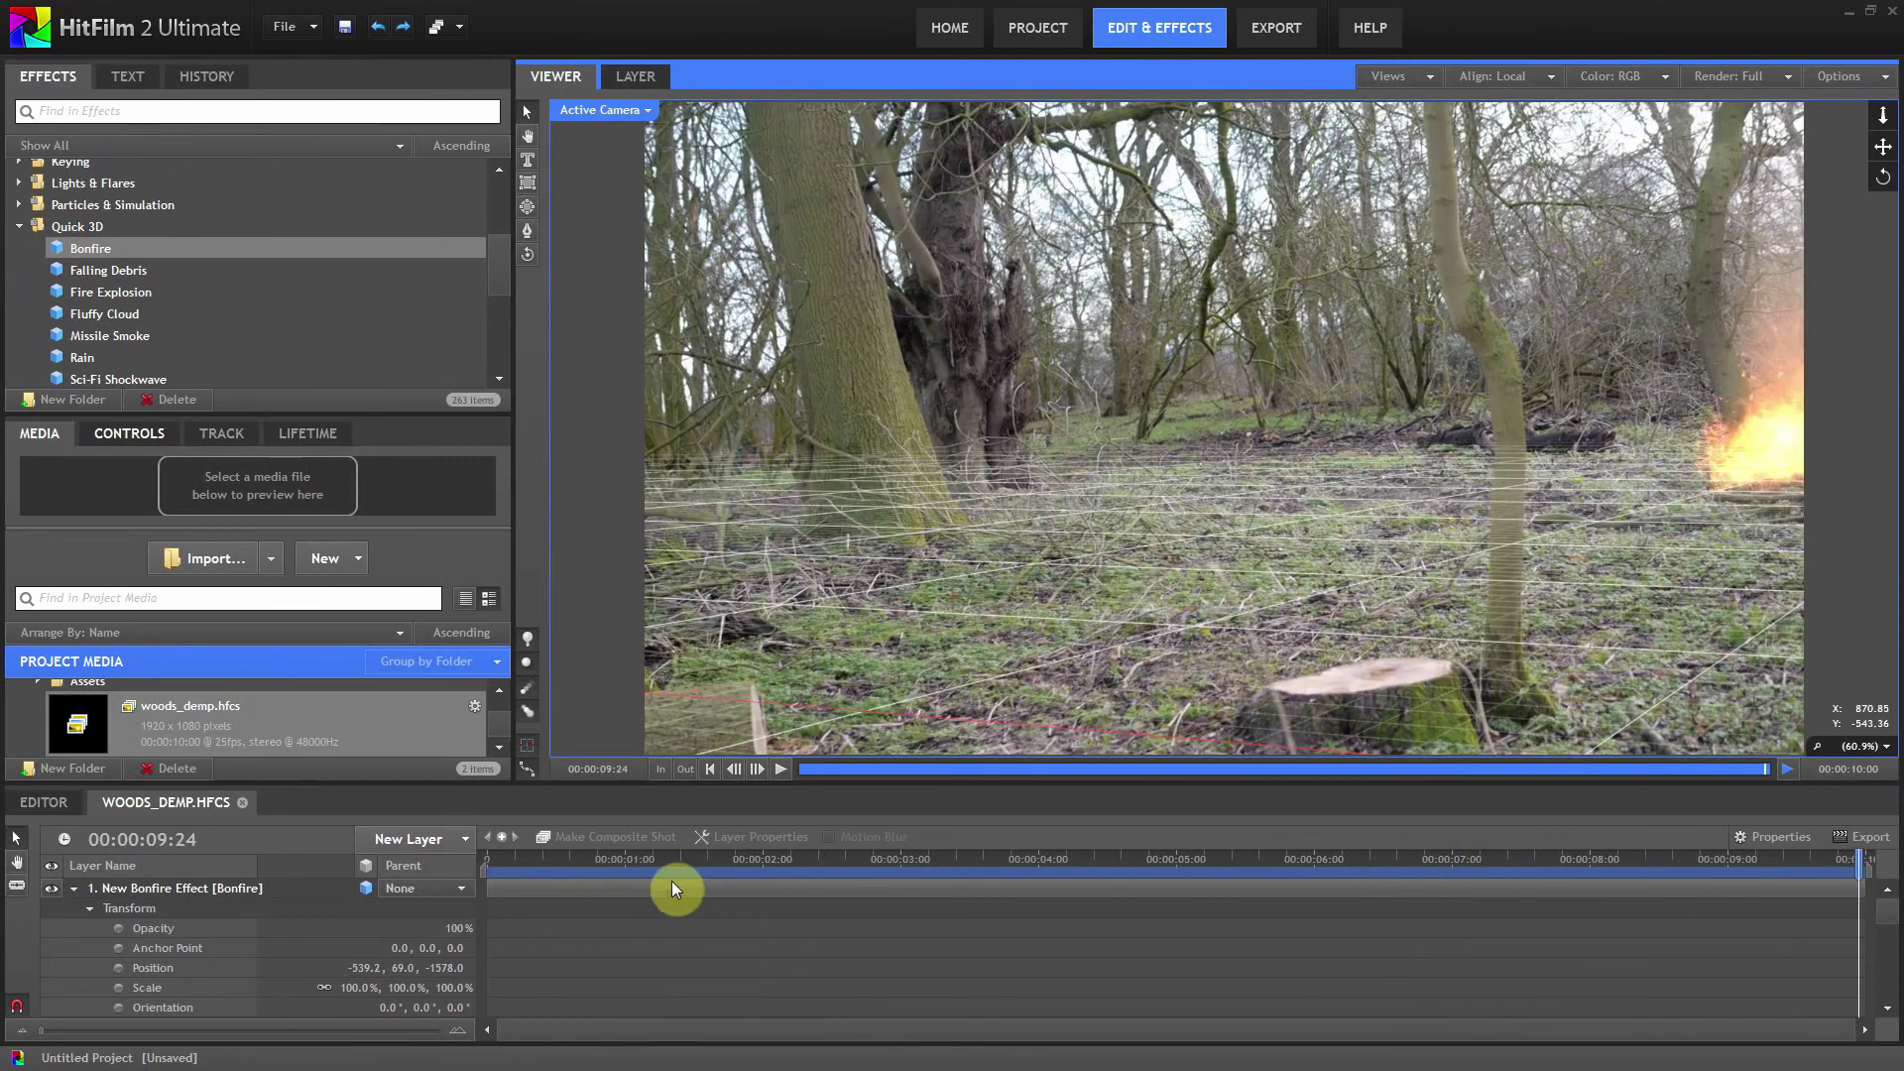
{"action": "left_click", "coordinate": [502, 859]}
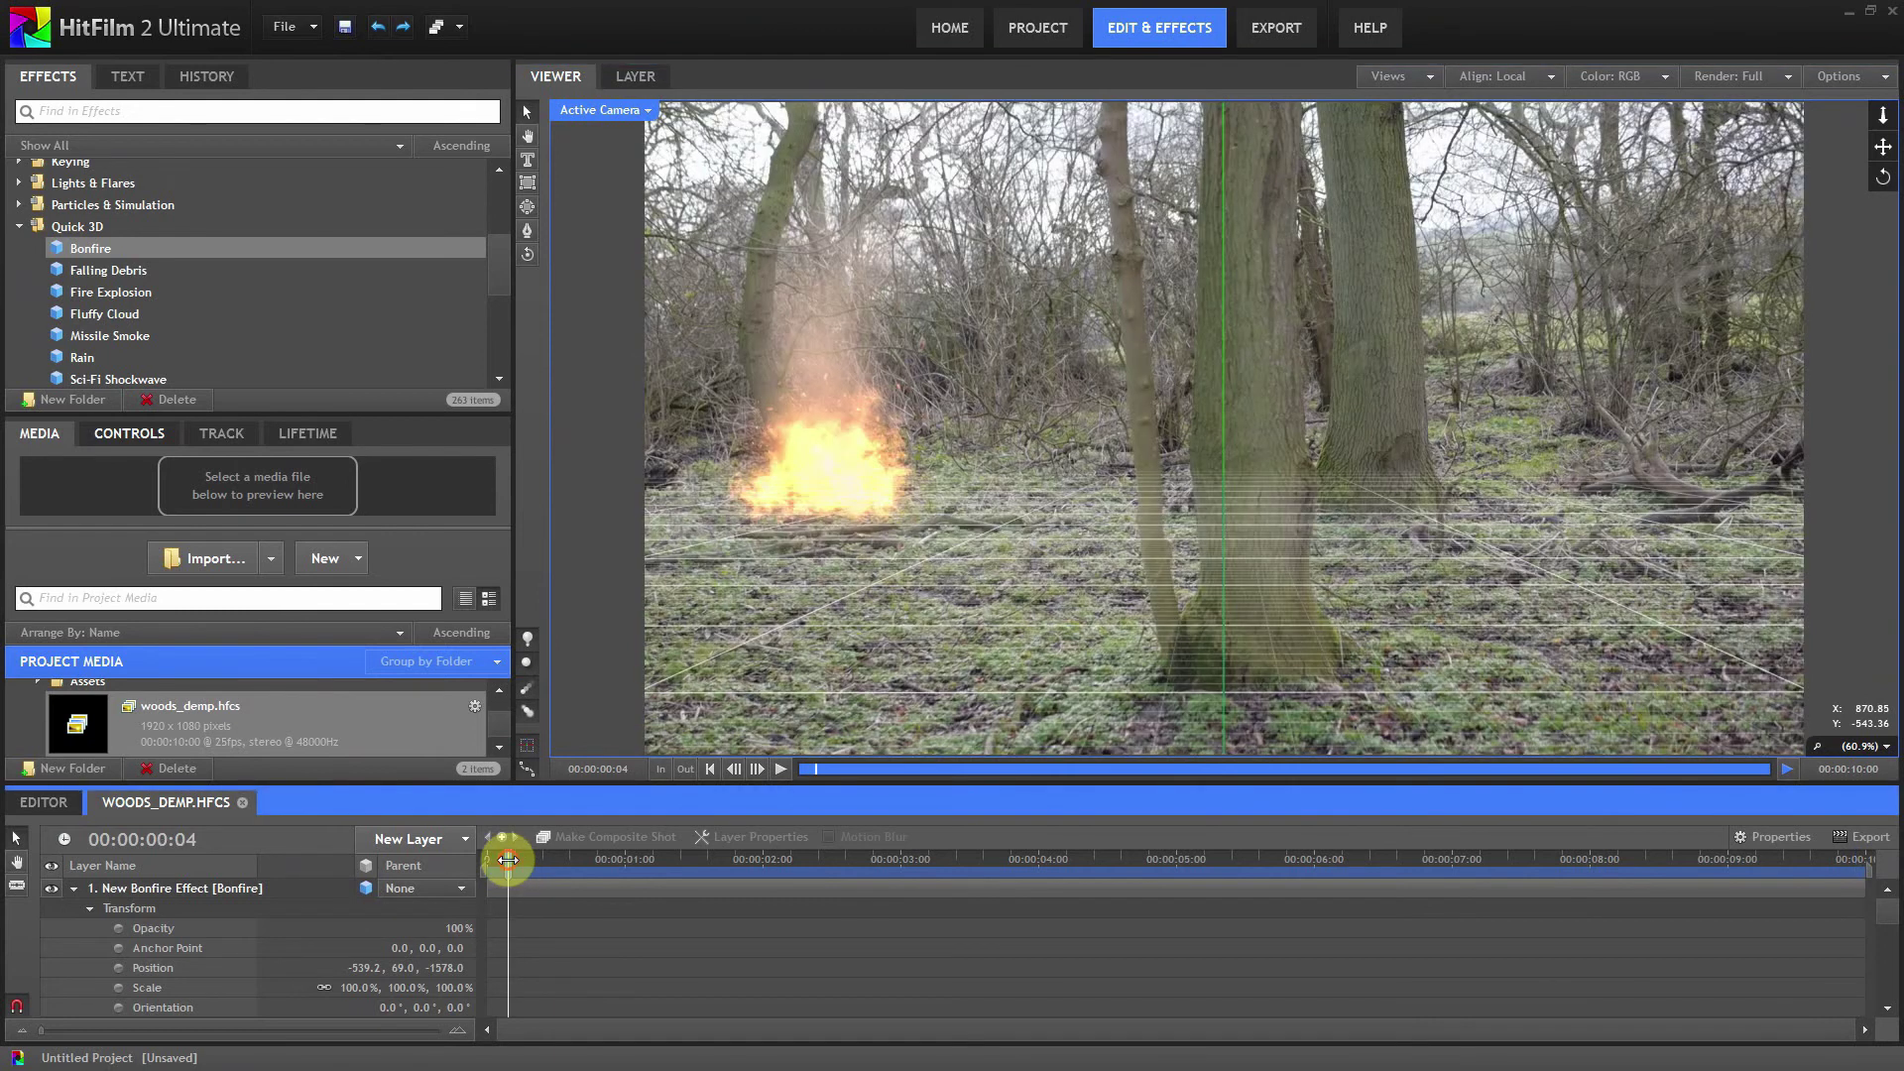